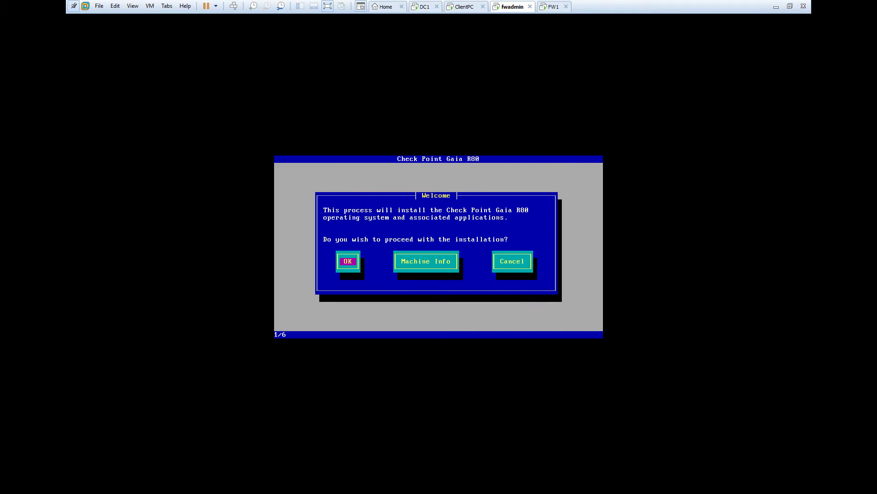
# - Start the R80 Gaia installation on fwadmin and accept the keyboard layout
pyautogui.press('Return')
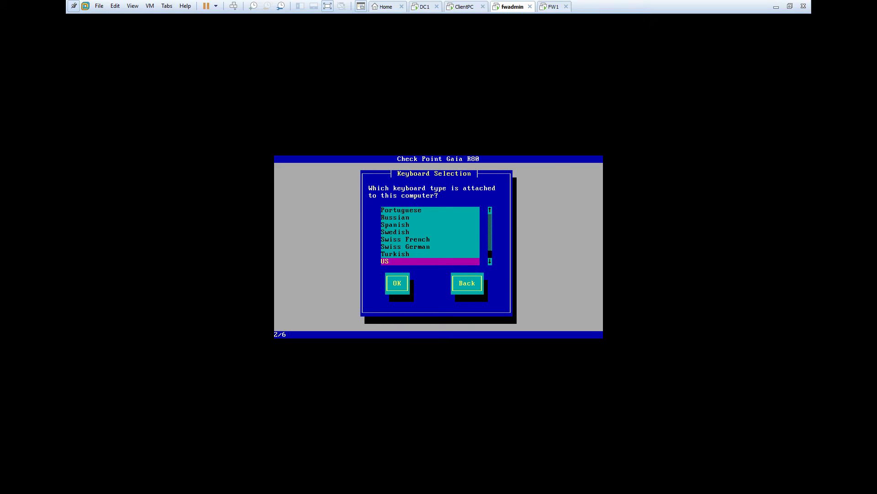
pyautogui.press('d')
pyautogui.press('Return')
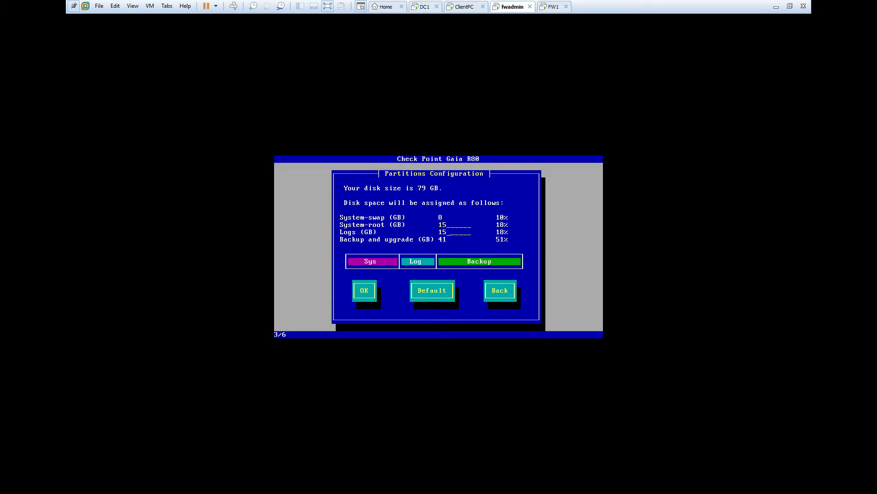
# - Set the Logs partition to 20 GB and accept the partition layout
pyautogui.press('BackSpace')
pyautogui.write('20')
pyautogui.press('Tab')
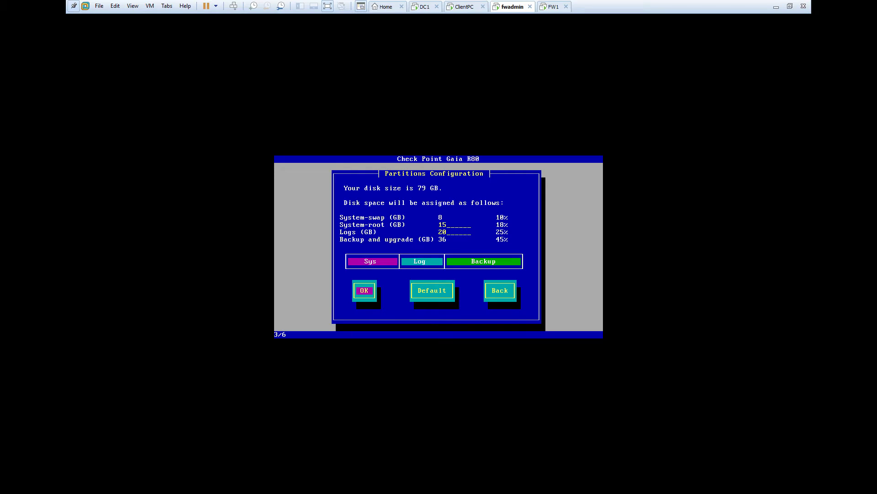
pyautogui.press('Return')
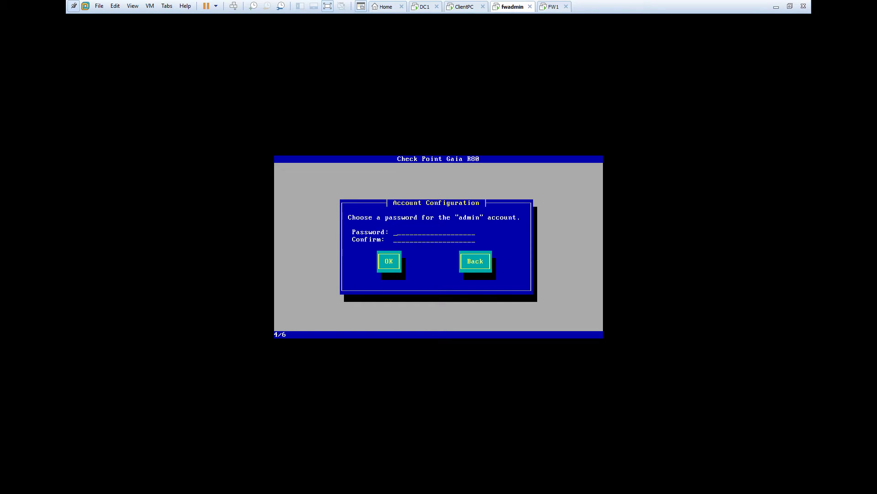
# - Enter and confirm the admin account password
pyautogui.write('******')
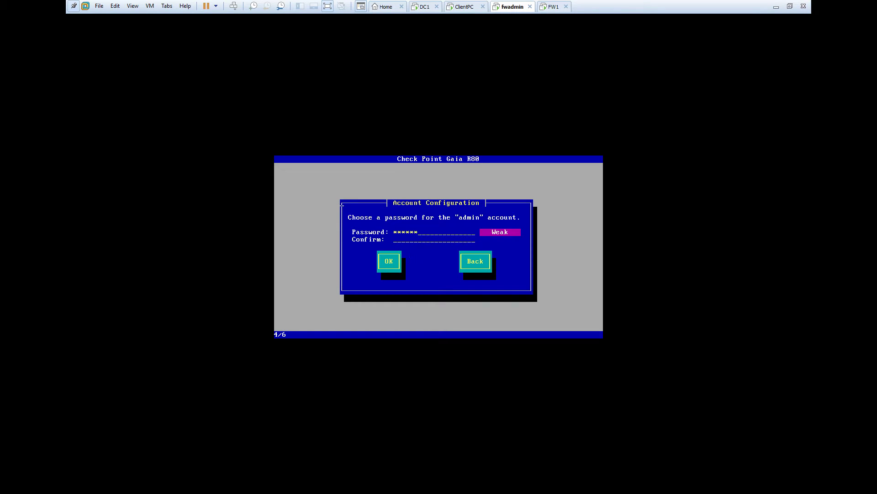
pyautogui.write('******')
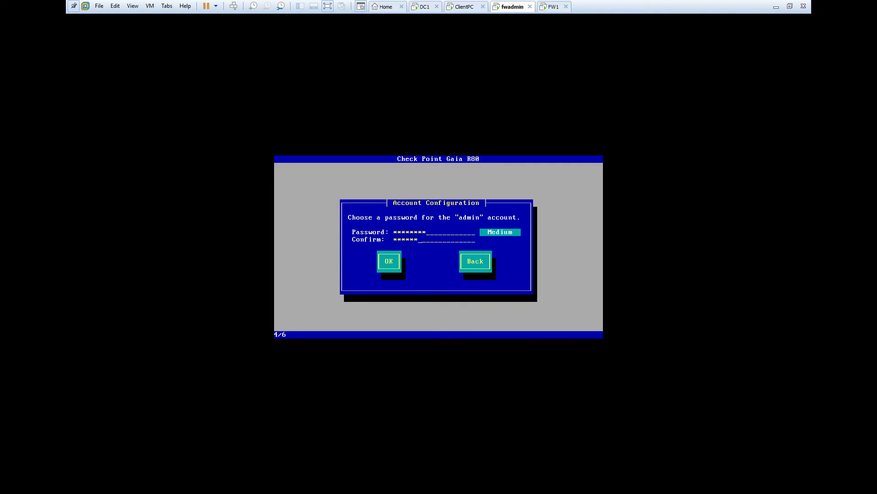
pyautogui.write('****')
pyautogui.press('Tab')
pyautogui.press('Return')
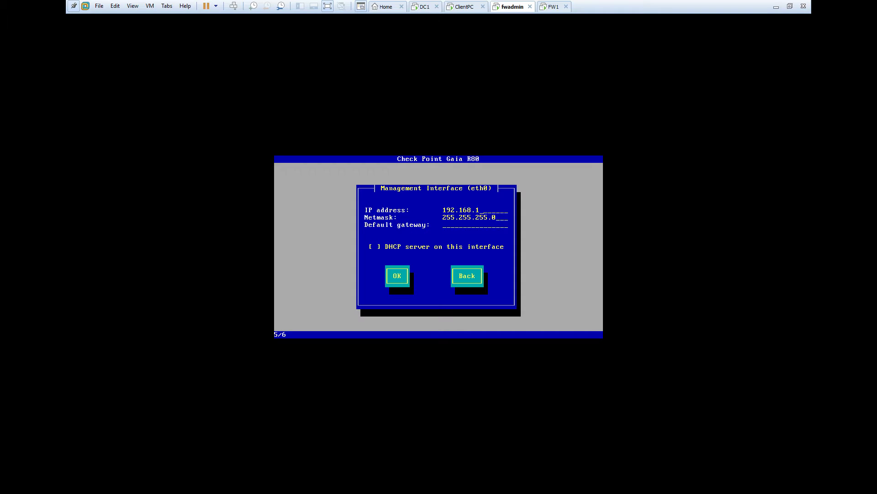
# - Give eth0 192.168.10.2/24 with gateway 192.168.10.1, then confirm formatting and installing
pyautogui.write('0.2192.168.10.254')
pyautogui.press('BackSpace')
pyautogui.press('BackSpace')
pyautogui.press('BackSpace')
pyautogui.write('1')
pyautogui.press('Tab')
pyautogui.press('Tab')
pyautogui.press('Return')
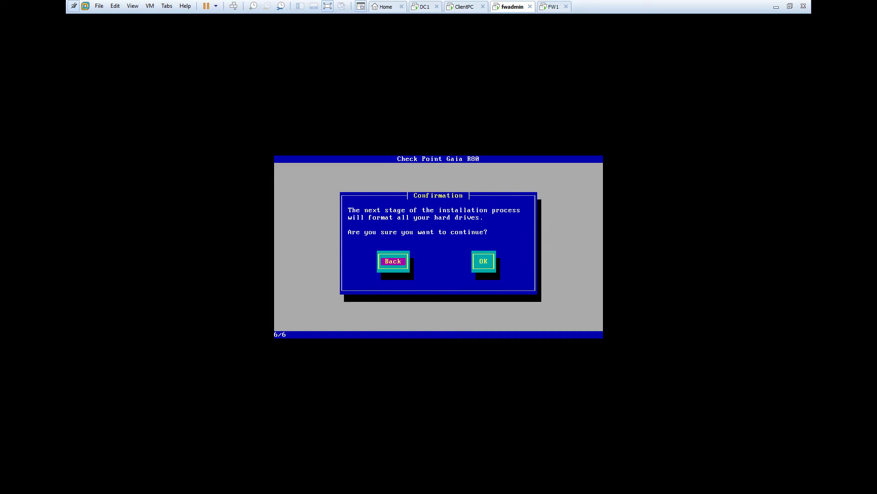
pyautogui.press('Tab')
pyautogui.press('Return')
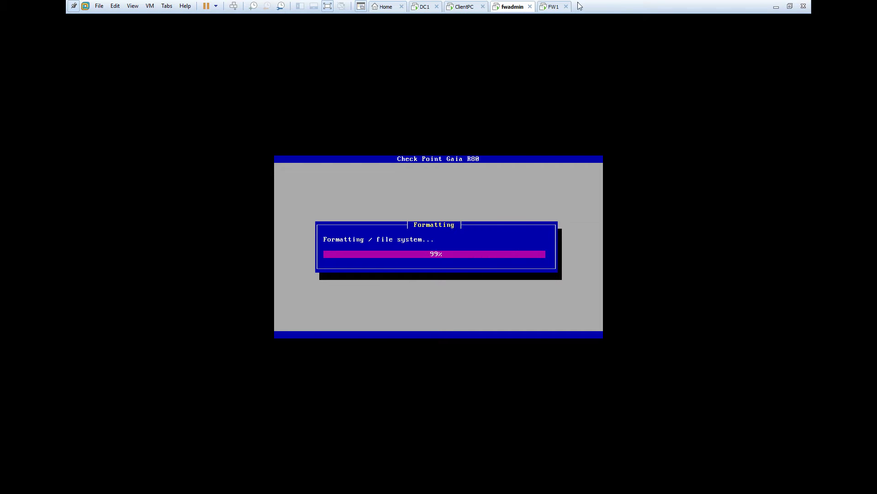
# - On FW1, start the R77.30 Gaia installation and accept the keyboard layout
pyautogui.click(548, 8)
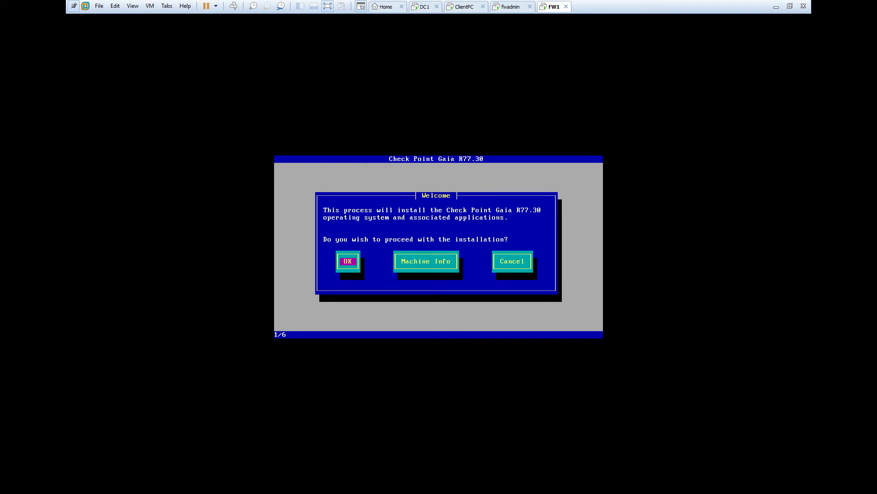
pyautogui.press('Return')
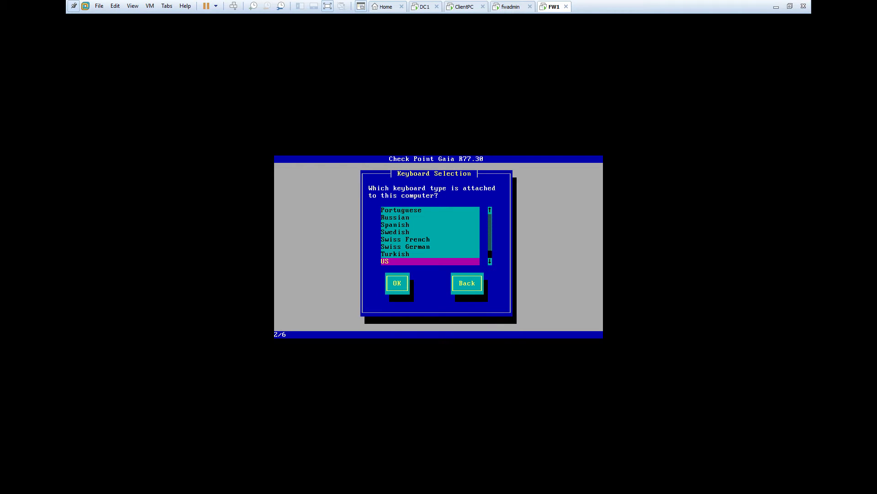
pyautogui.press('Return')
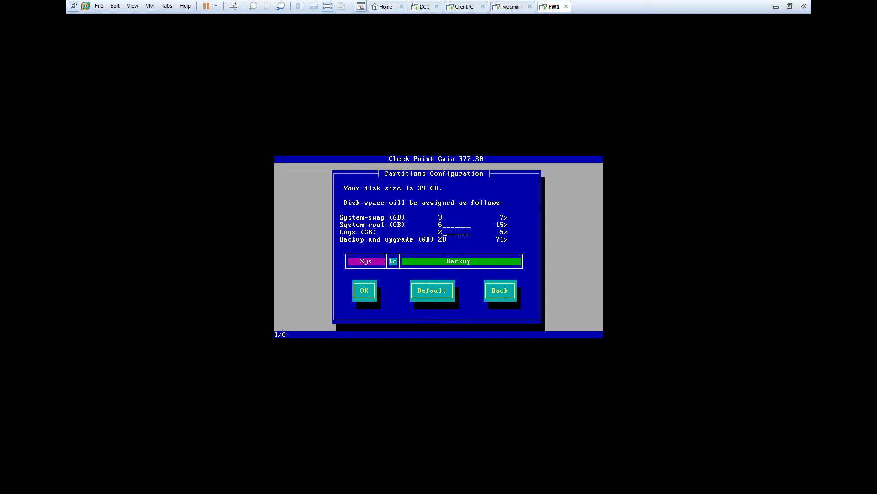
# - Set the Logs partition to 8 GB and accept the partition layout
pyautogui.press('BackSpace')
pyautogui.write('8')
pyautogui.press('Tab')
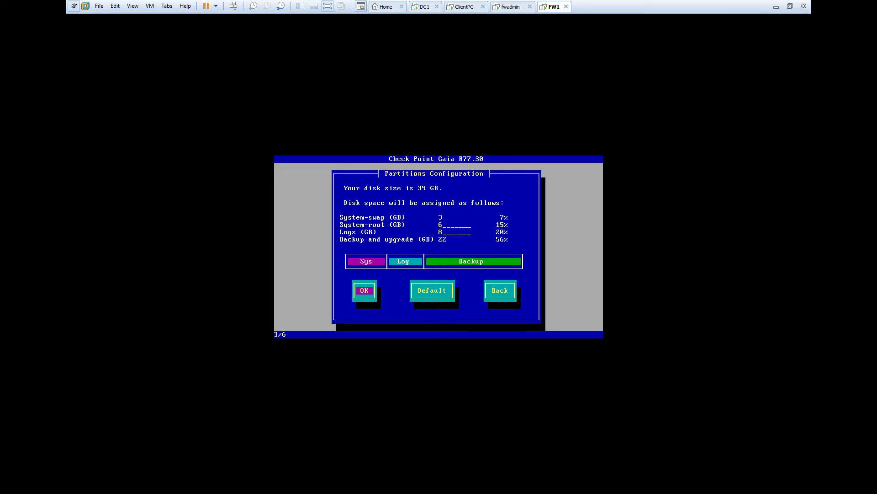
pyautogui.press('Return')
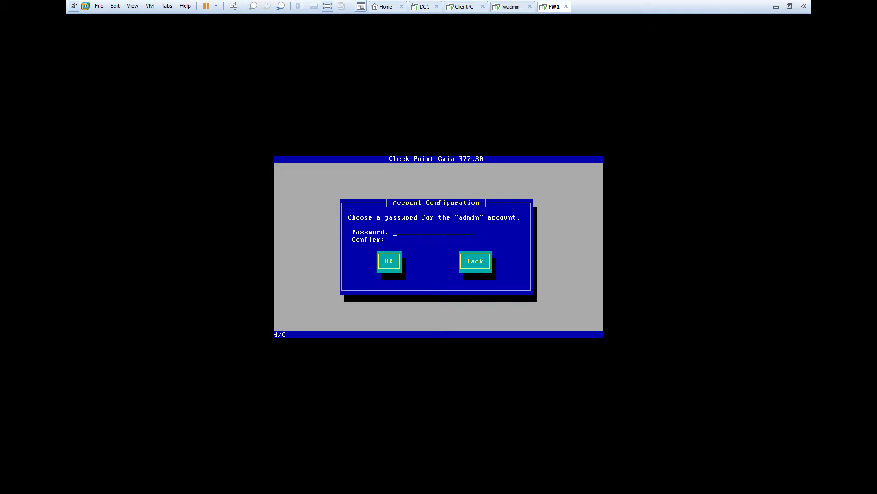
# - Enter and confirm FW1's admin account password
pyautogui.write('a')
pyautogui.write('**')
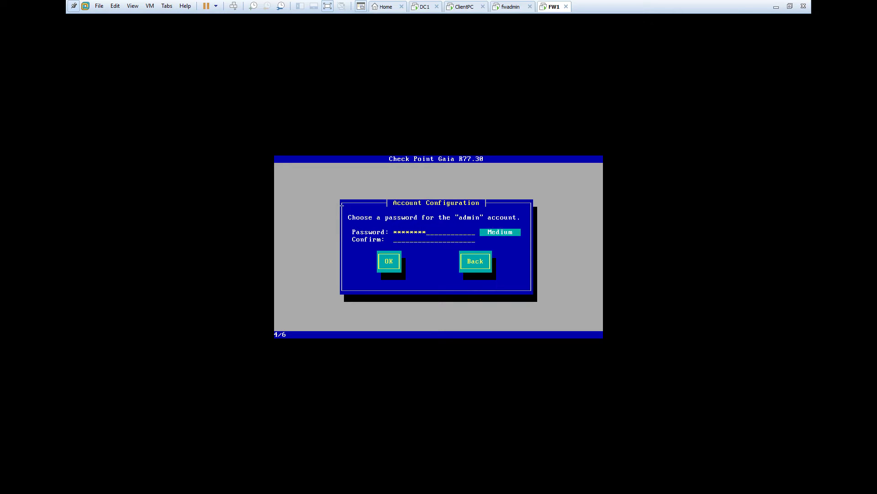
pyautogui.write('********')
pyautogui.press('Tab')
pyautogui.press('Return')
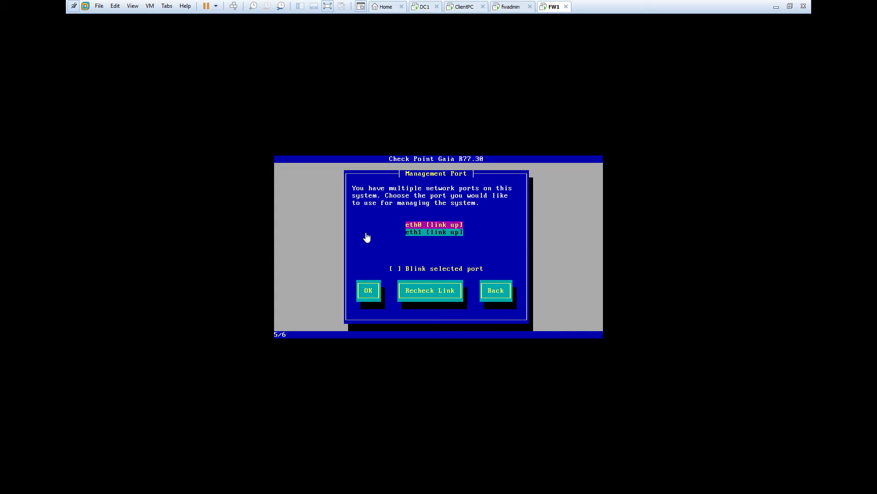
# - Address eth0 on the 192.168.10 network with no default gateway, then confirm formatting
pyautogui.press('Return')
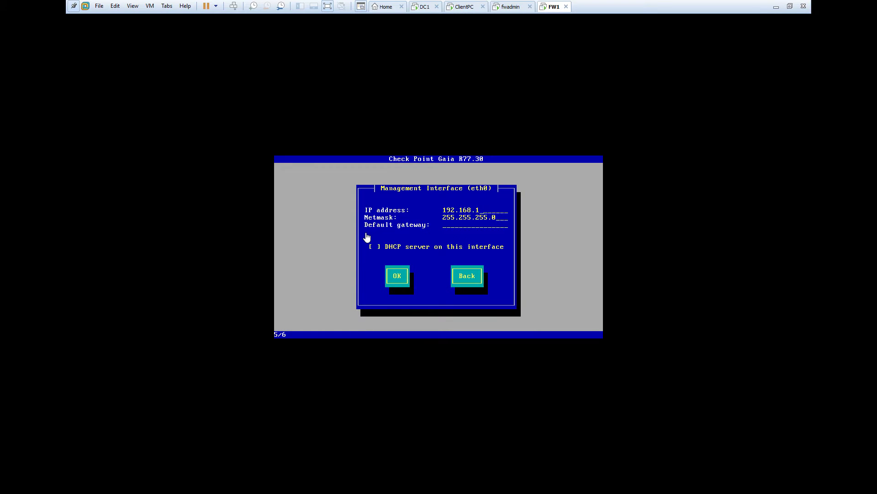
pyautogui.write('0192.168.10.254')
pyautogui.press('BackSpace')
pyautogui.press('BackSpace')
pyautogui.press('BackSpace')
pyautogui.press('BackSpace')
pyautogui.press('BackSpace')
pyautogui.press('BackSpace')
pyautogui.press('BackSpace')
pyautogui.press('BackSpace')
pyautogui.press('BackSpace')
pyautogui.press('BackSpace')
pyautogui.press('BackSpace')
pyautogui.press('BackSpace')
pyautogui.press('BackSpace')
pyautogui.press('BackSpace')
pyautogui.press('Tab')
pyautogui.press('Tab')
pyautogui.press('Return')
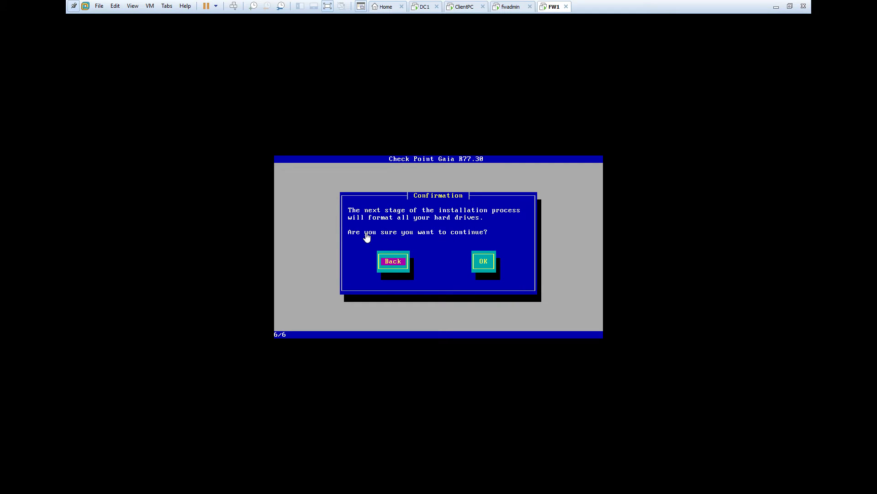
pyautogui.press('Tab')
pyautogui.press('Return')
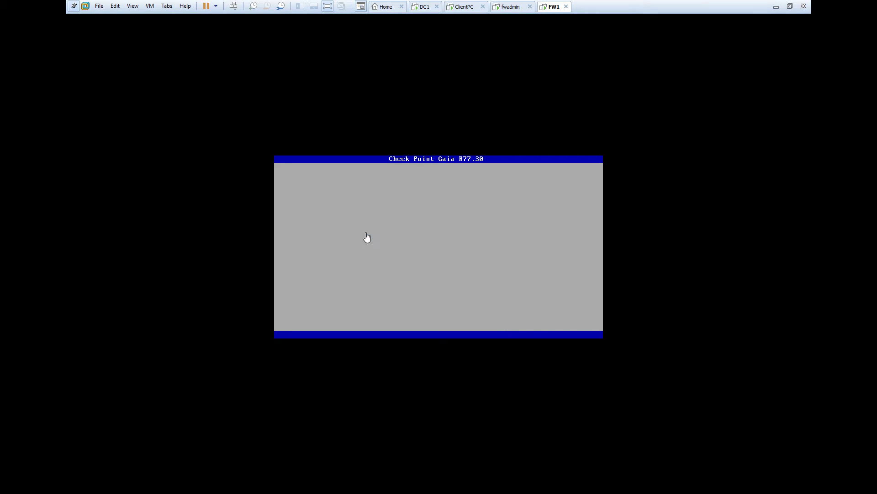
# - Switch back to fwadmin and wait for its R80 installation to complete
pyautogui.click(501, 9)
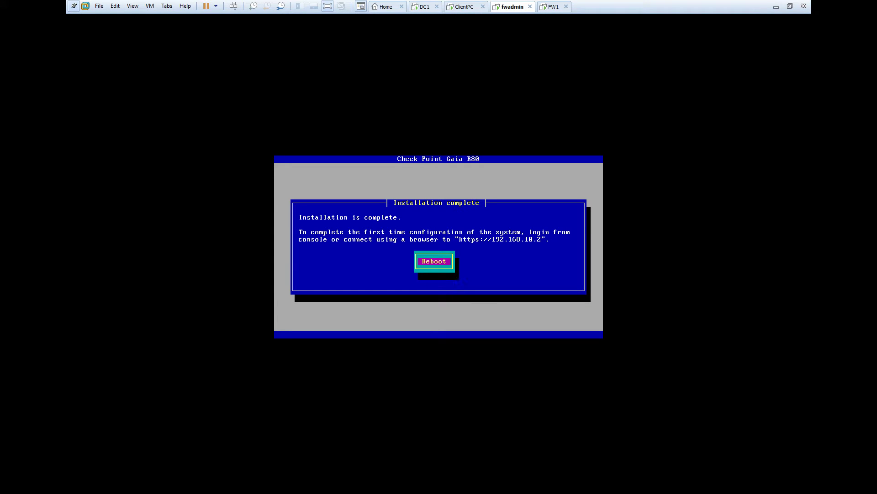
# - Reboot fwadmin into the installed Gaia system's login prompt
pyautogui.press('Return')
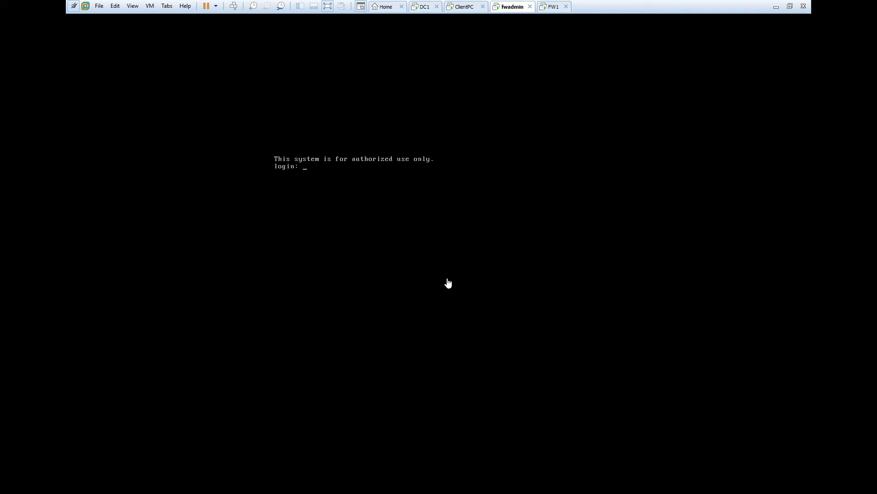
pyautogui.click(458, 9)
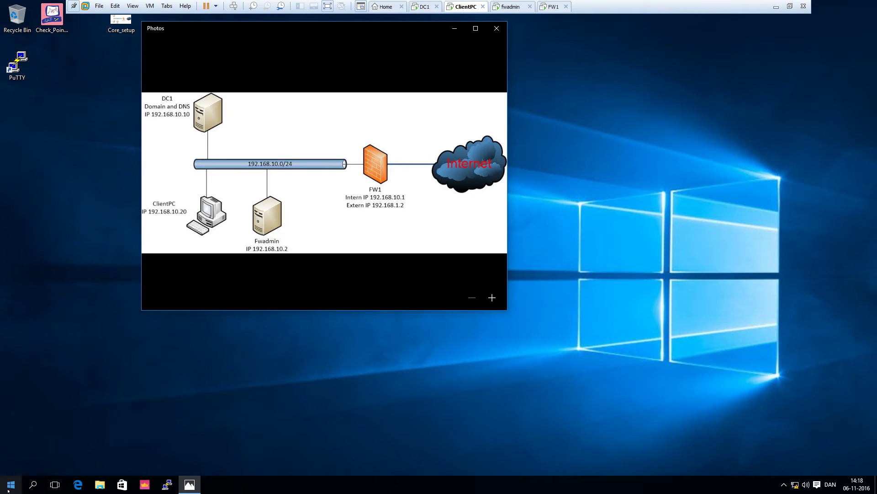
pyautogui.click(78, 484)
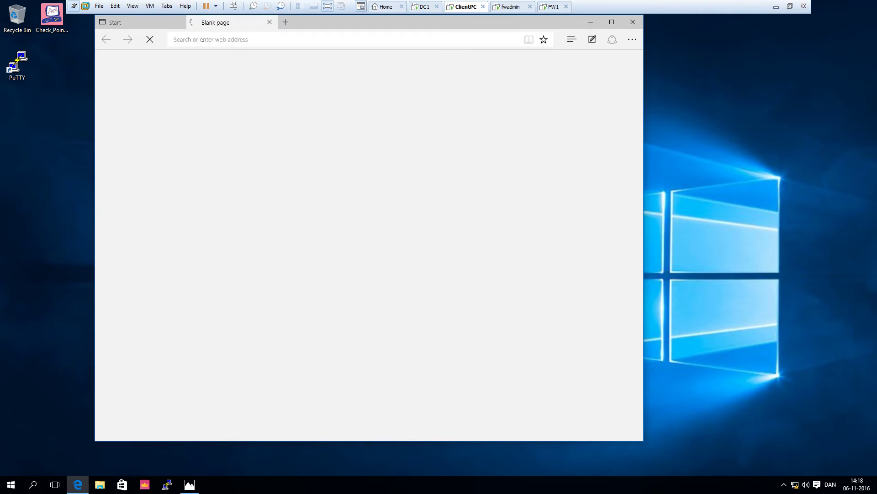
pyautogui.write('http')
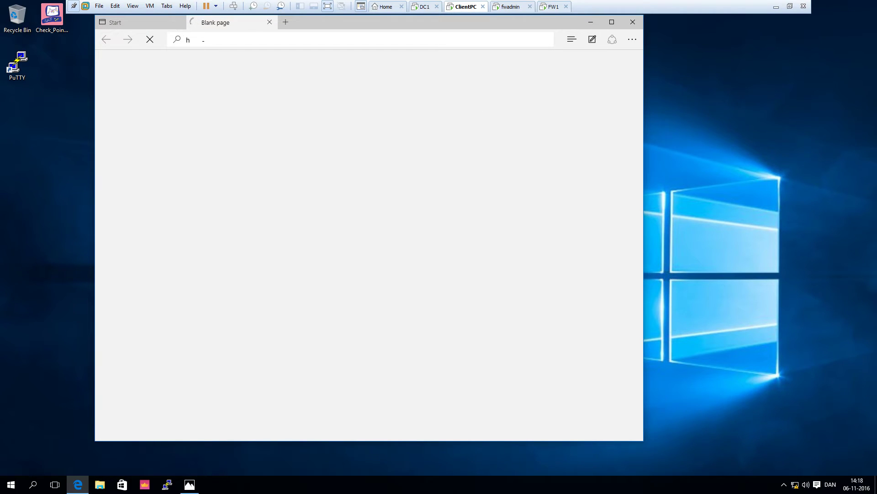
pyautogui.write('s://192.168.10.2')
pyautogui.press('Return')
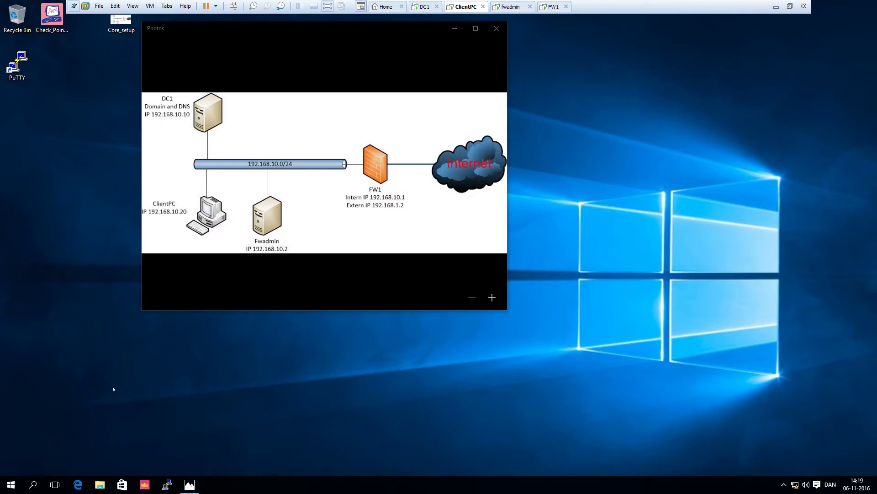
pyautogui.click(9, 487)
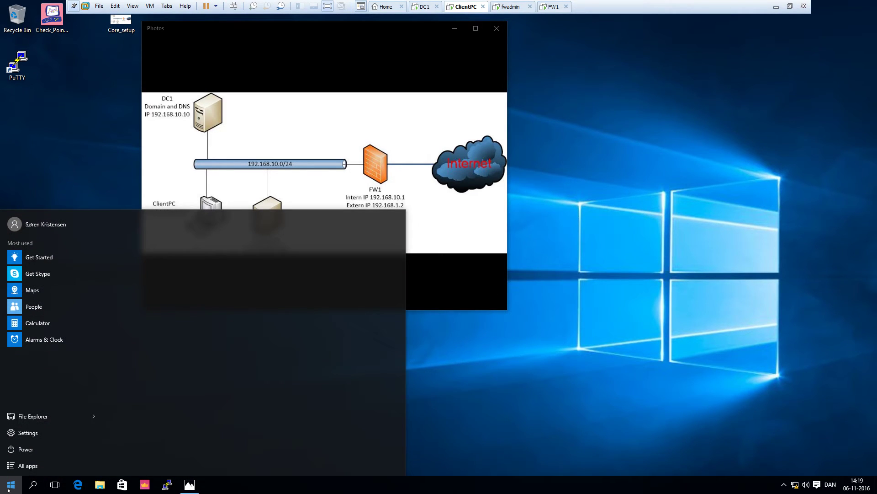
pyautogui.write('inter')
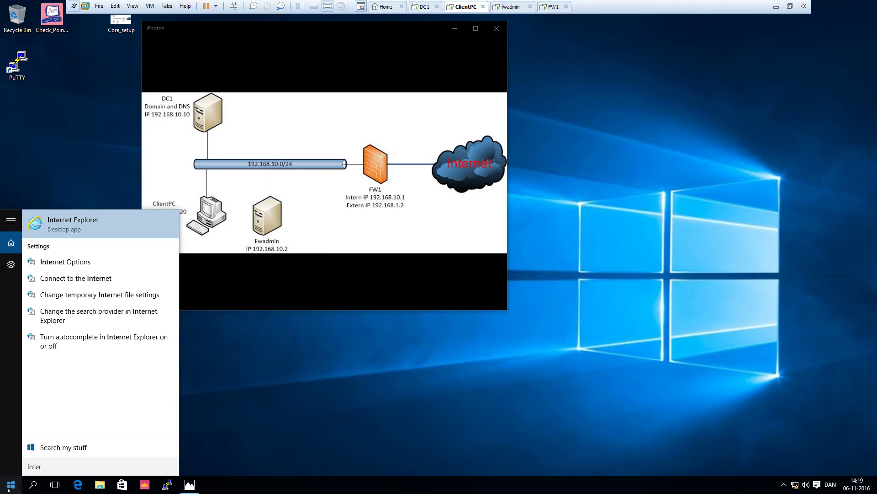
pyautogui.click(80, 219)
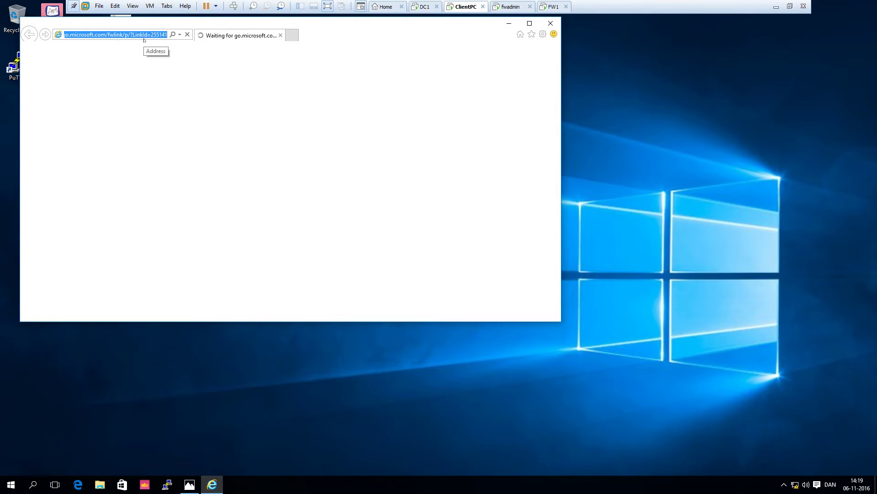
pyautogui.write('http')
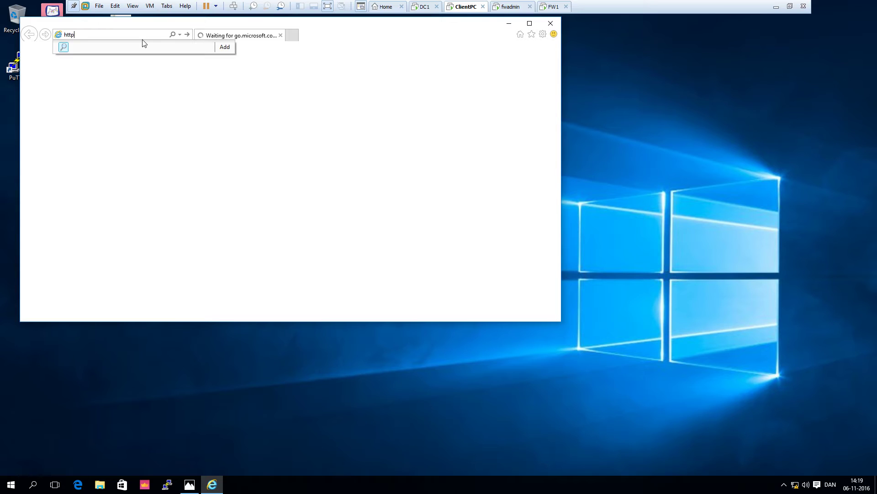
pyautogui.write('s://192.168.10.2/')
pyautogui.press('Return')
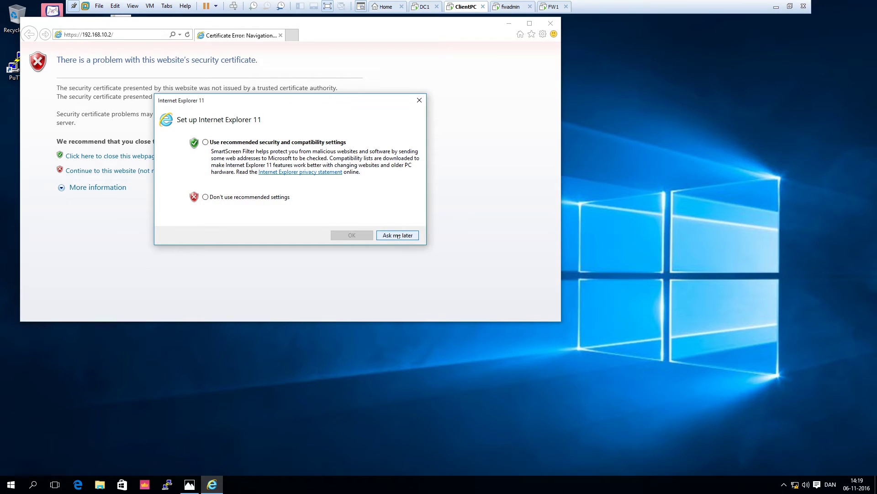
pyautogui.click(399, 236)
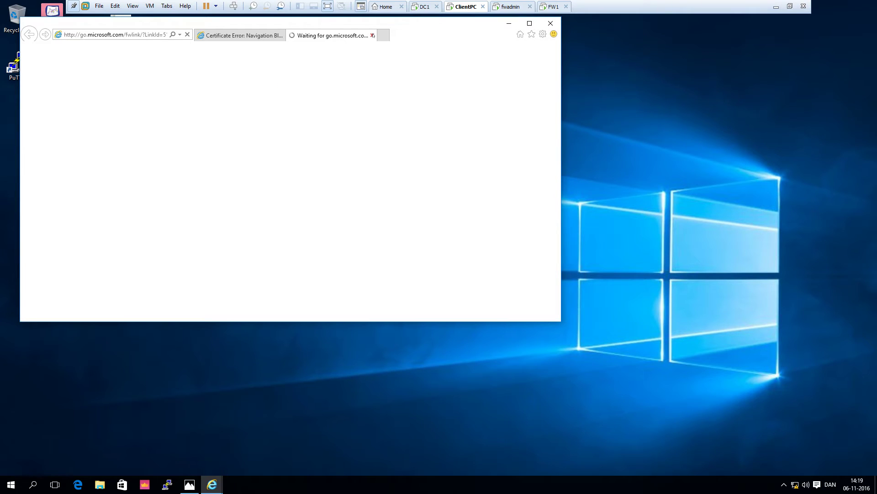
pyautogui.click(372, 36)
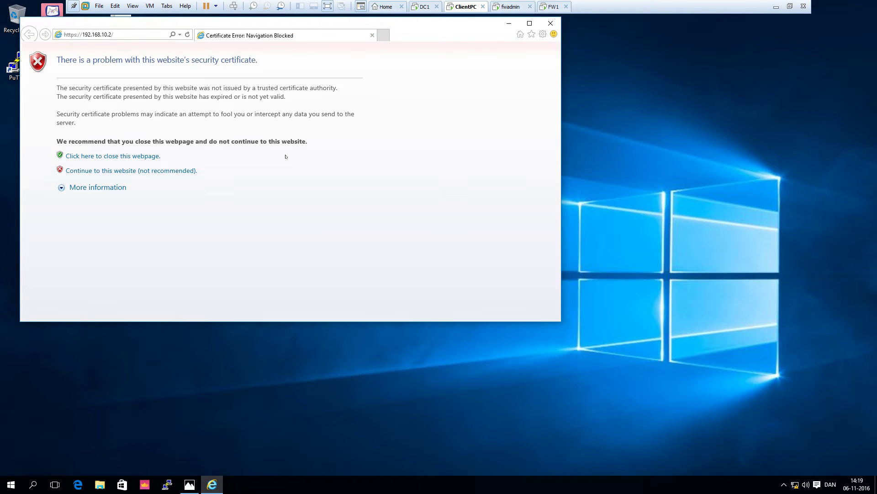
# - Continue past the certificate warning and enter the administrator username and password
pyautogui.click(86, 171)
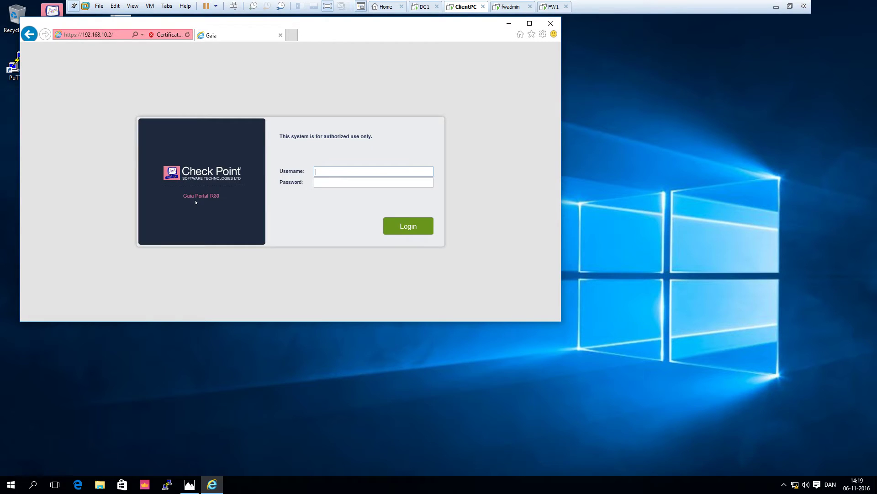
pyautogui.write('admin')
pyautogui.press('Tab')
# - Log in without saving the password, enlarge the window, and refresh until the First Time Configuration Wizard appears
pyautogui.click(410, 232)
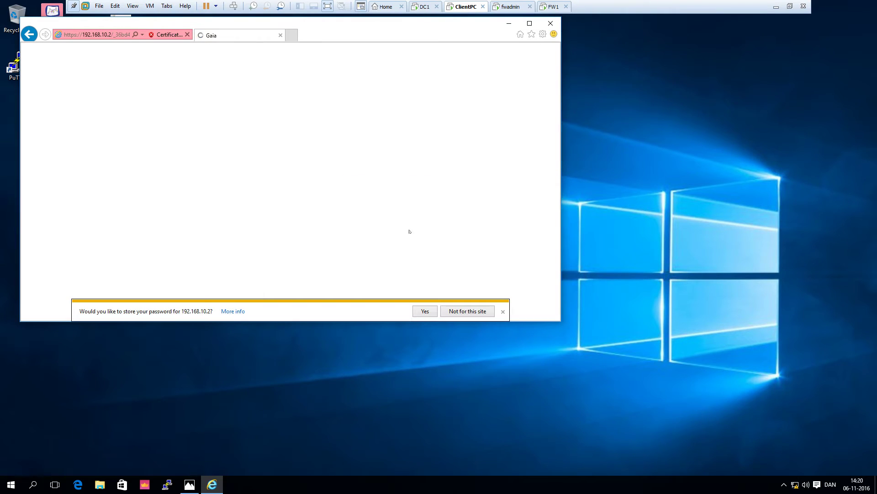
pyautogui.click(484, 313)
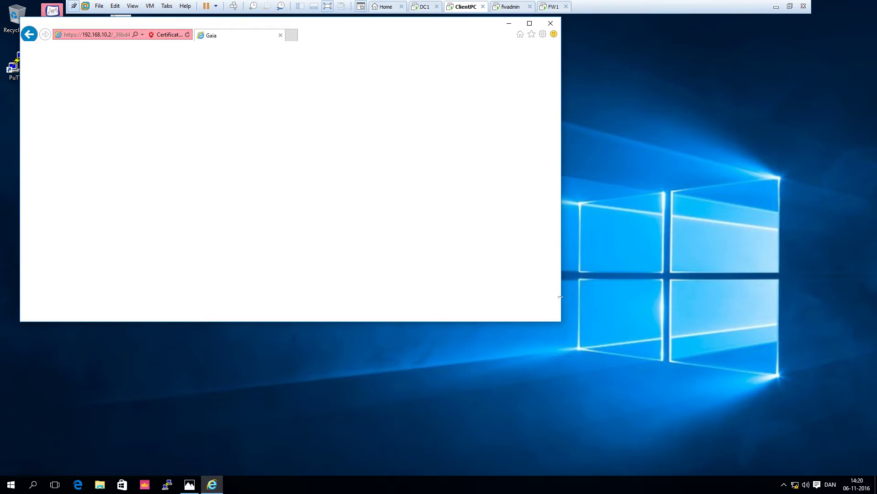
pyautogui.moveTo(557, 321); pyautogui.dragTo(688, 446)
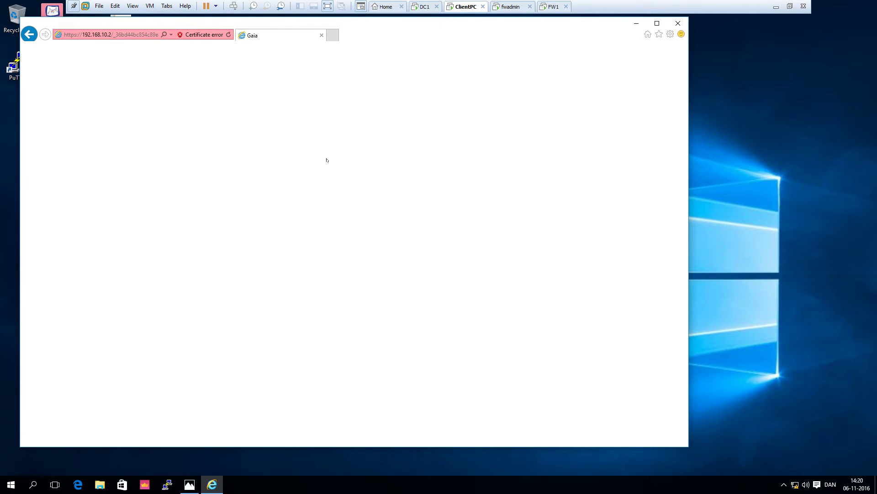
pyautogui.click(229, 36)
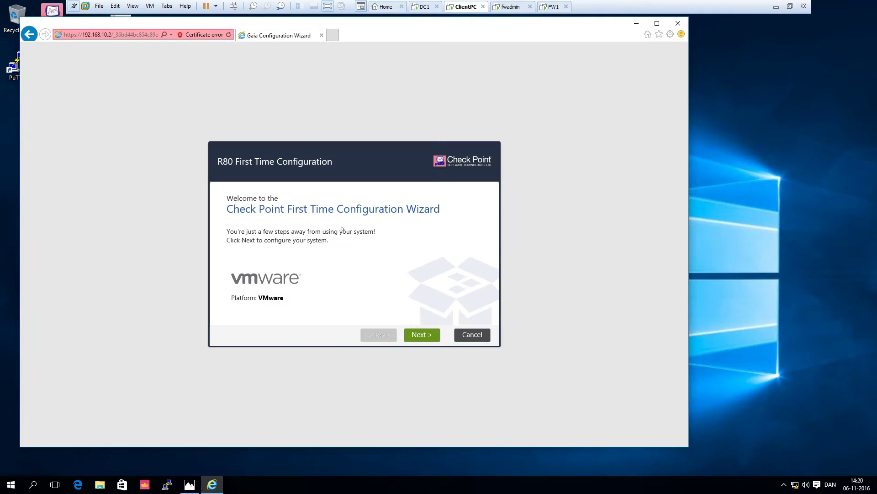
# - Continue with the R80 configuration and keep eth0 at 192.168.10.2 with gateway 192.168.10.1
pyautogui.click(415, 336)
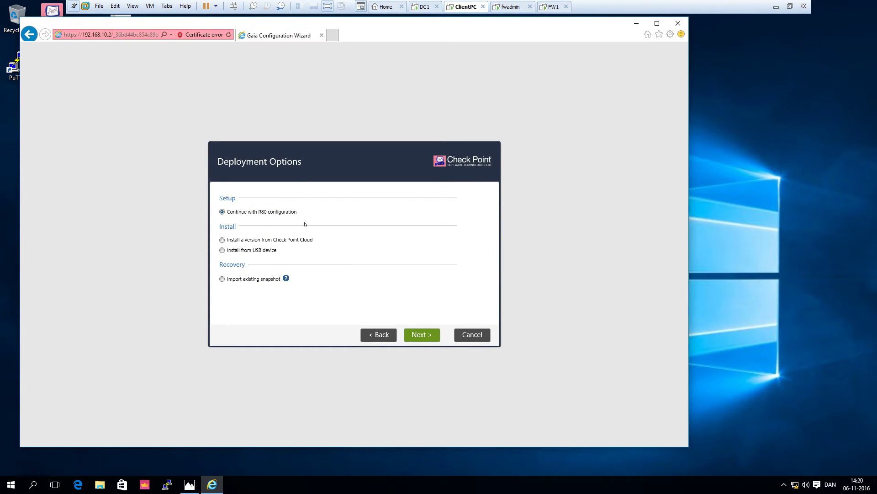
pyautogui.click(424, 337)
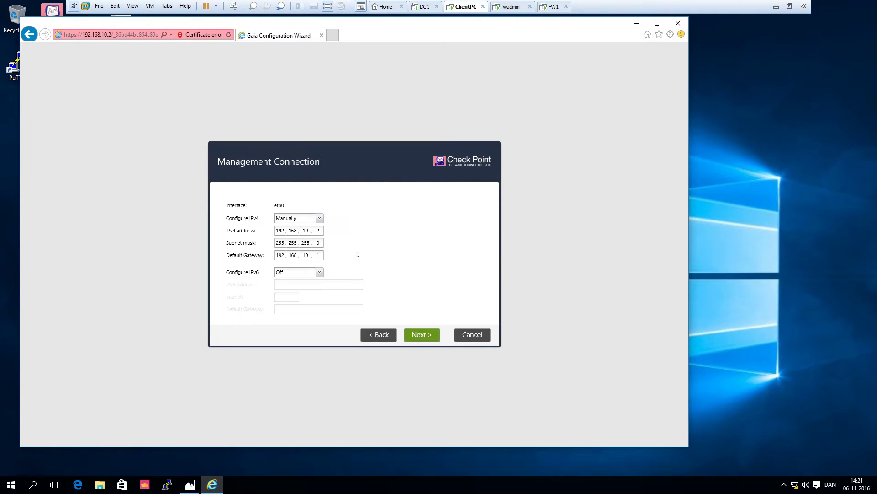
pyautogui.click(424, 336)
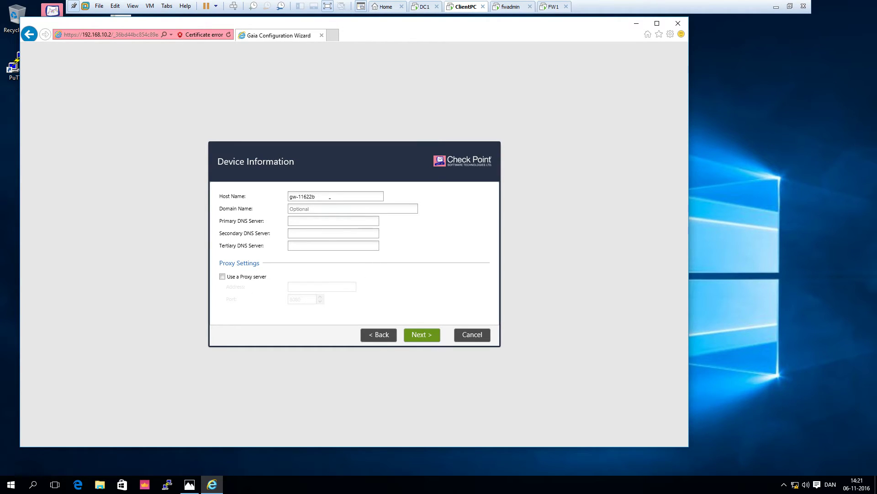
# - Enter host name fwadmin, domain srk.local and primary DNS 192.168.10.10 in Device Information
pyautogui.click(330, 197)
pyautogui.press('BackSpace')
pyautogui.write('fwadmin')
pyautogui.press('Tab')
pyautogui.write('srk')
pyautogui.press('Tab')
pyautogui.hotkey('shift', 'Tab')
pyautogui.click(298, 209)
pyautogui.write('.local')
pyautogui.write('19')
pyautogui.write('2.168')
pyautogui.write('.10.10')
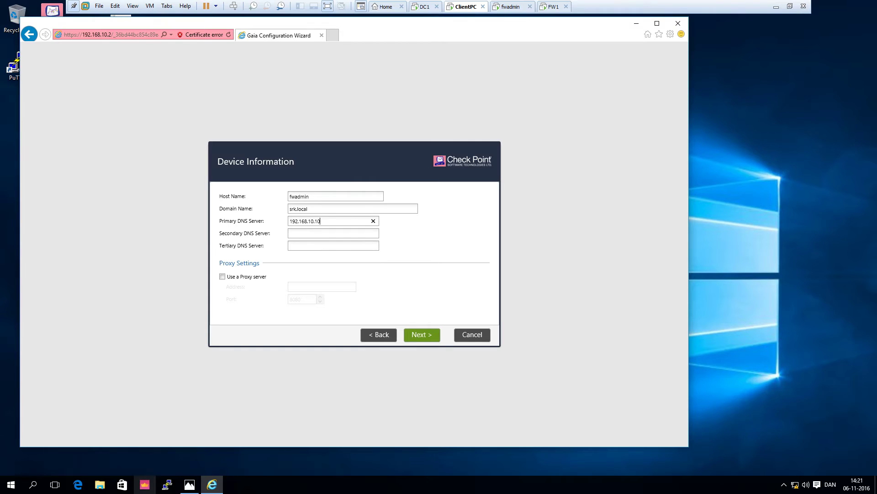
pyautogui.click(188, 485)
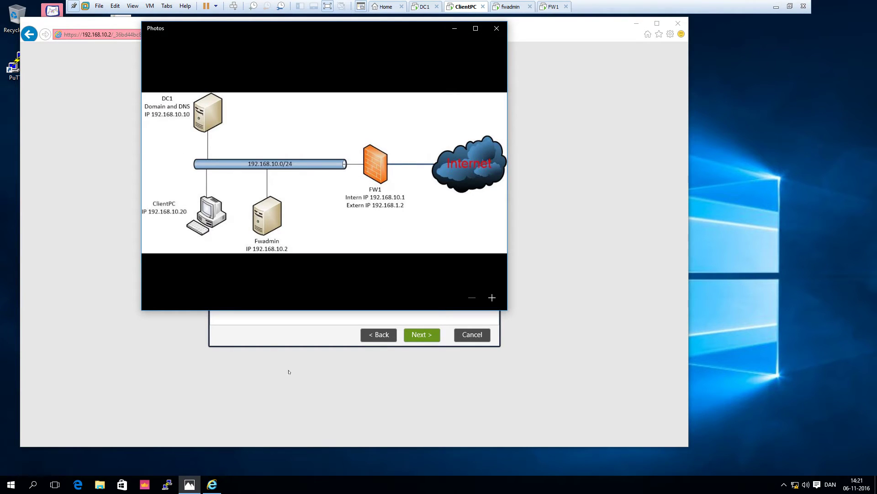
pyautogui.click(264, 337)
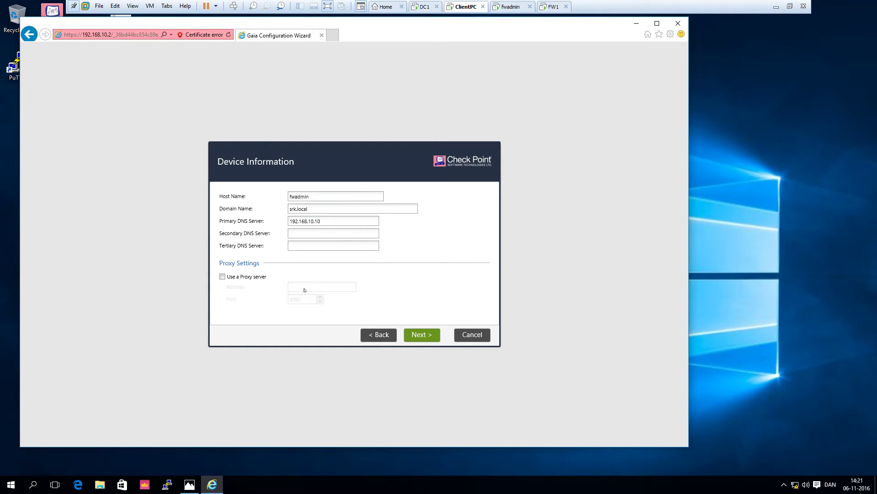
pyautogui.click(410, 335)
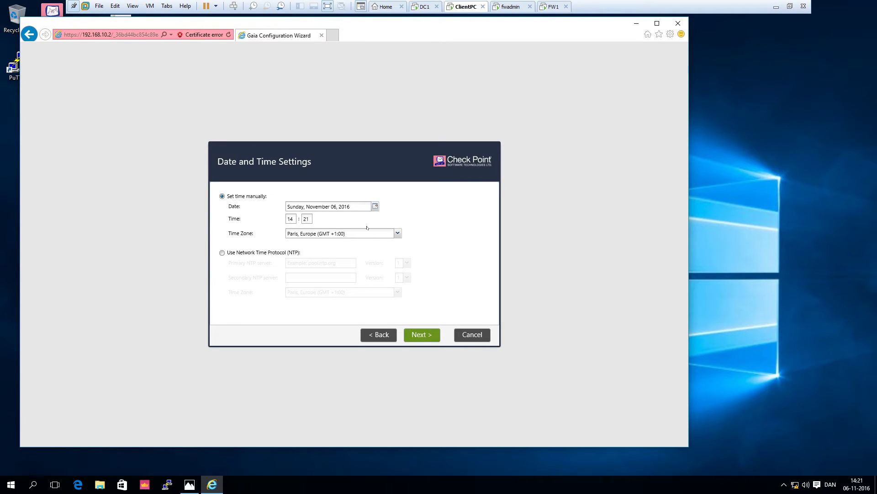
# - Keep defaults: Primary Security Management, the Gaia administrator, and GUI clients from any IP
pyautogui.click(431, 339)
pyautogui.click(416, 338)
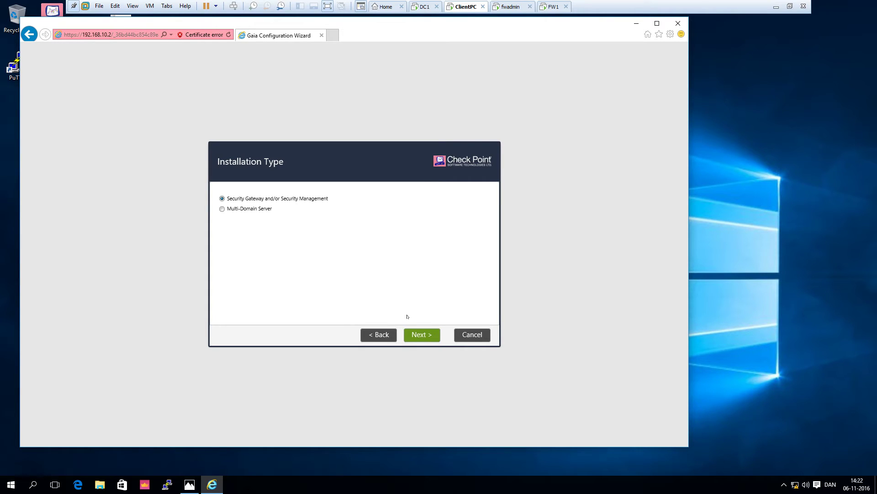
pyautogui.click(417, 338)
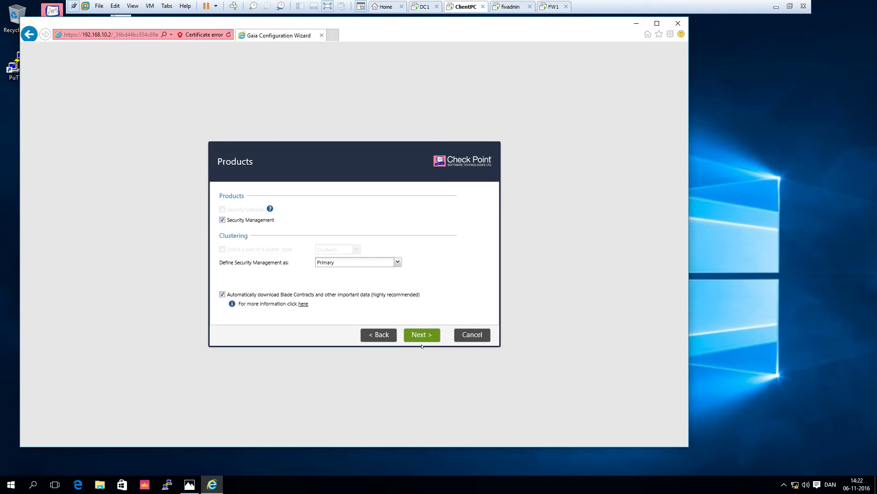
pyautogui.click(421, 338)
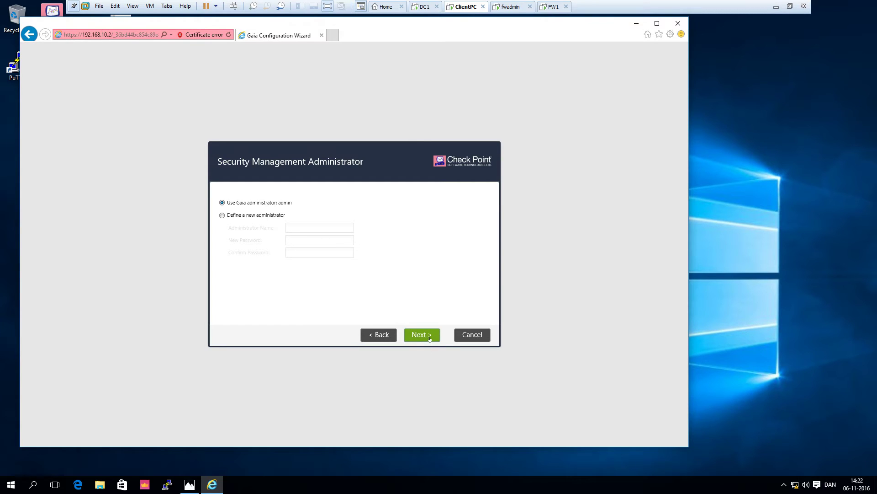
pyautogui.click(422, 335)
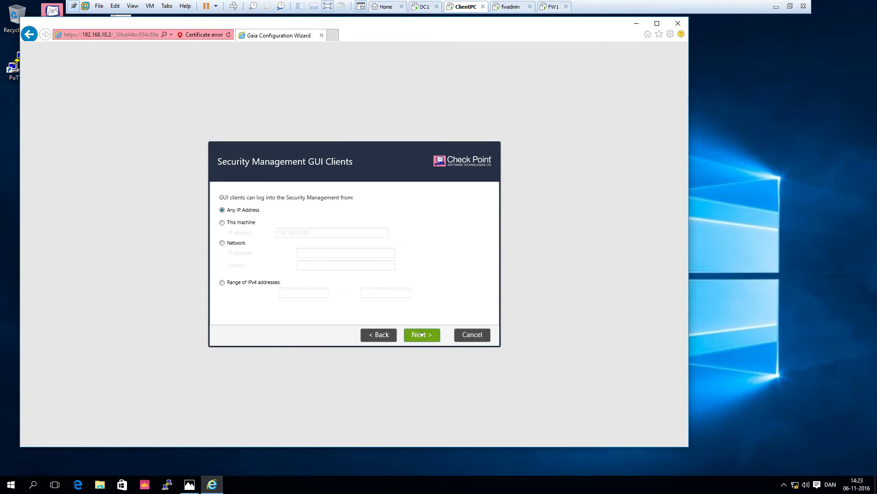
pyautogui.click(421, 334)
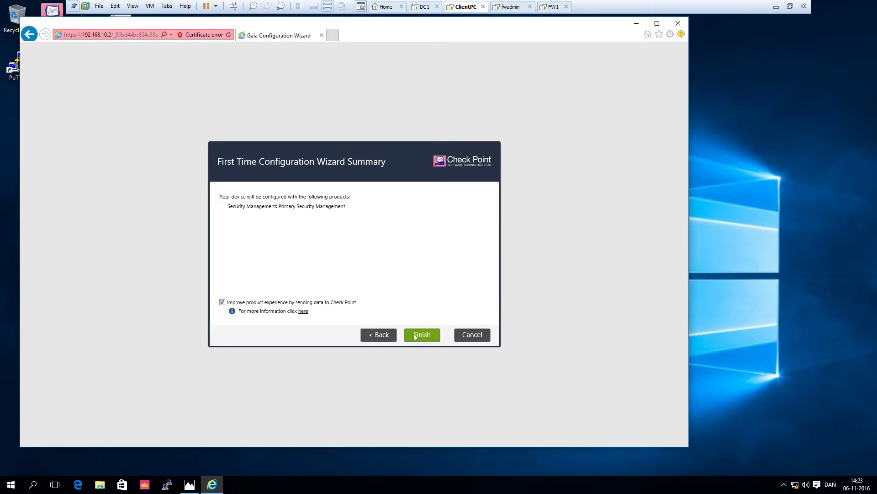
# - Launch the Security Management configuration, then reboot the newly installed FW1 firewall
pyautogui.click(421, 335)
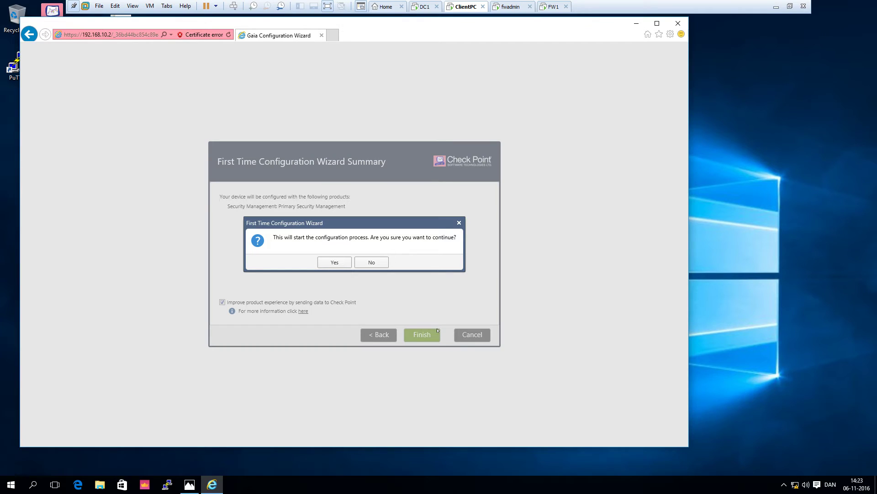
pyautogui.click(342, 263)
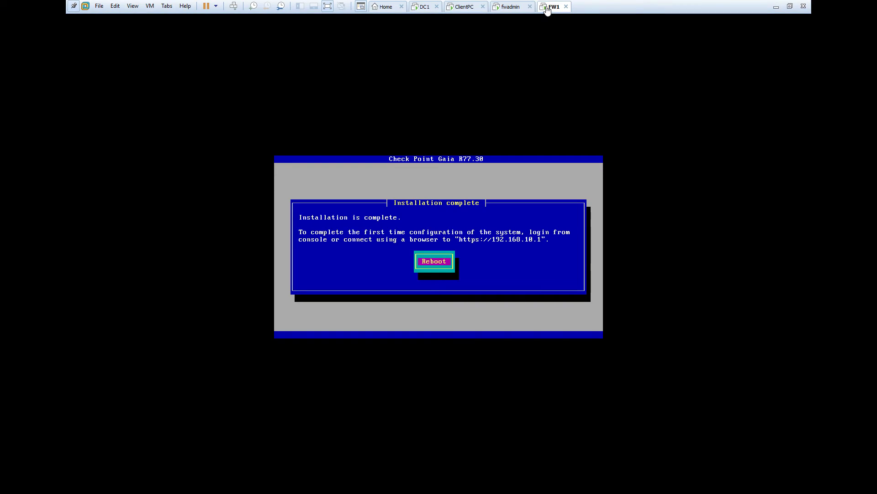
pyautogui.click(402, 251)
pyautogui.press('Return')
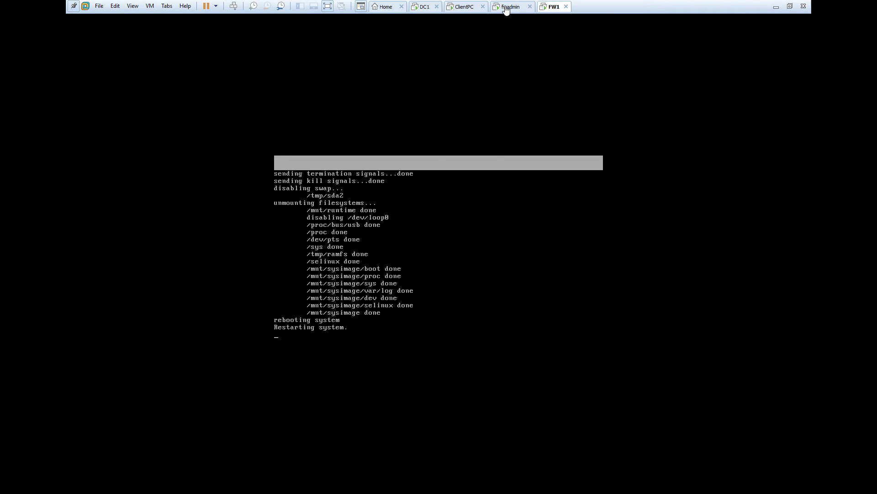
pyautogui.click(464, 10)
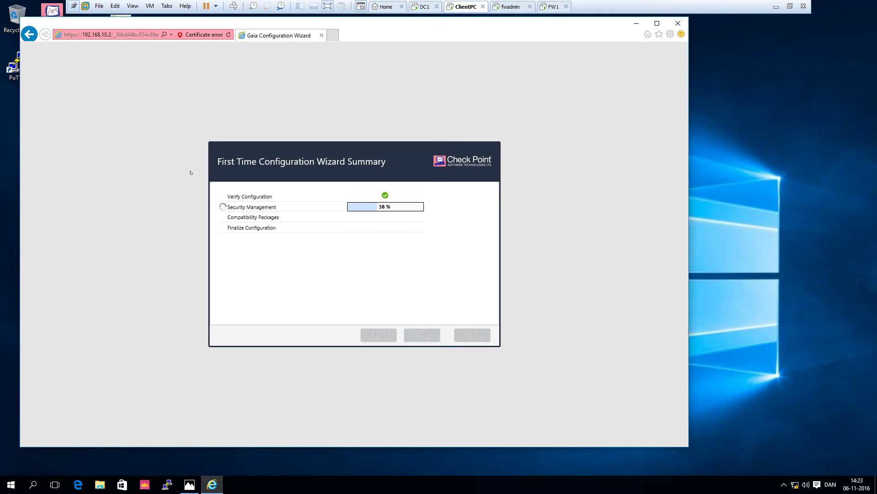
# - Check the rebooting FW1 console and the wizard's progress, ending on the ClientPC machine
pyautogui.click(552, 8)
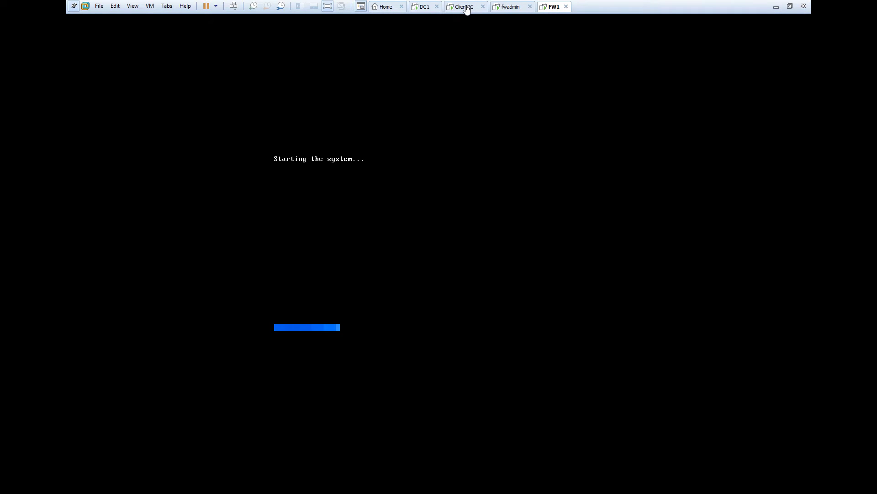
pyautogui.click(465, 8)
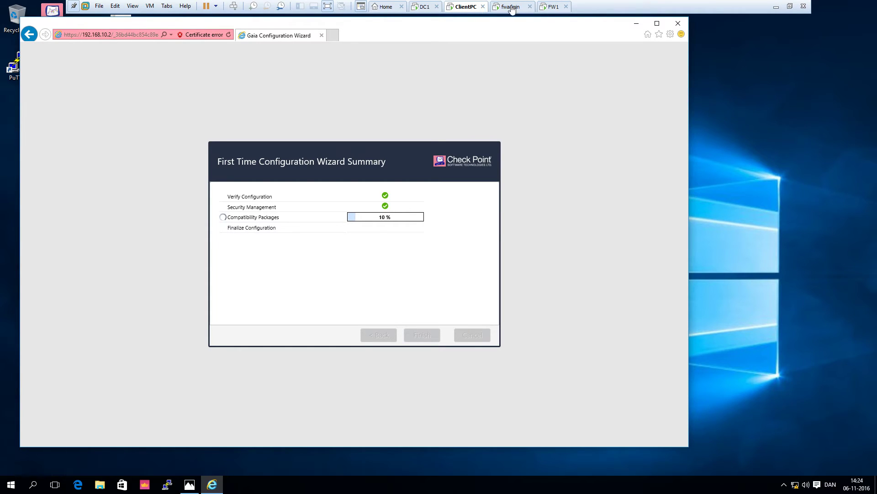
pyautogui.click(547, 8)
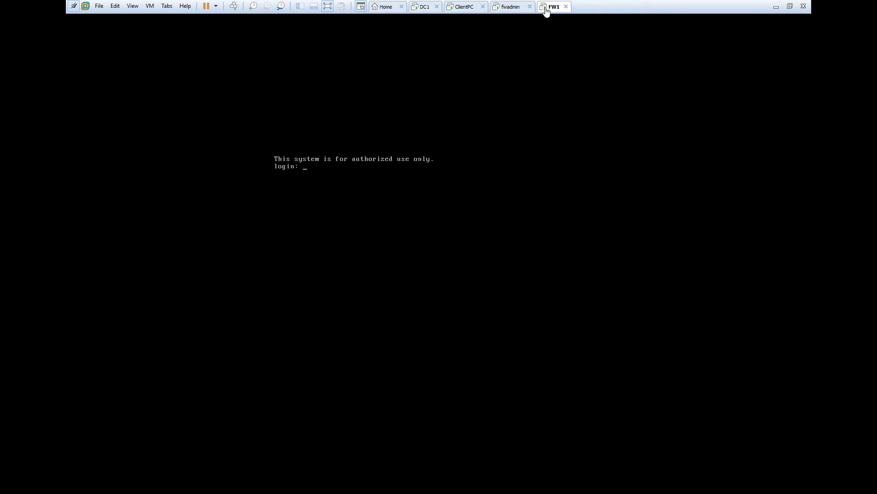
pyautogui.click(459, 8)
pyautogui.click(333, 35)
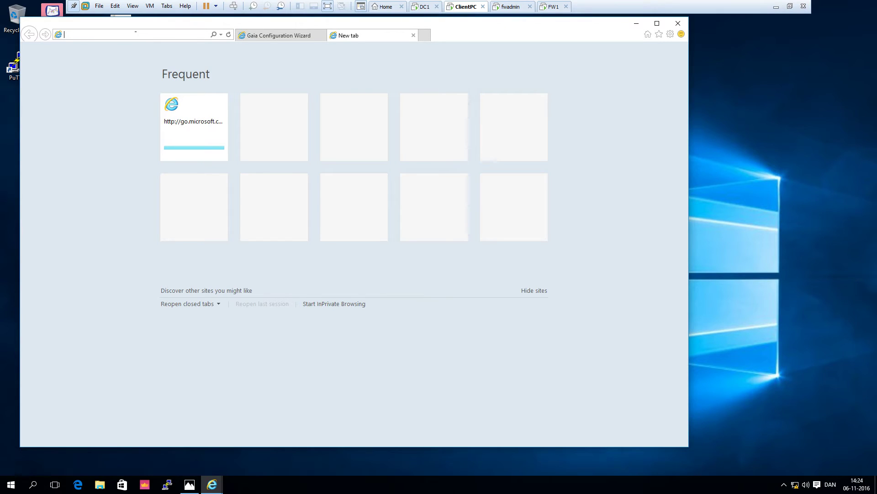
pyautogui.write('https:/')
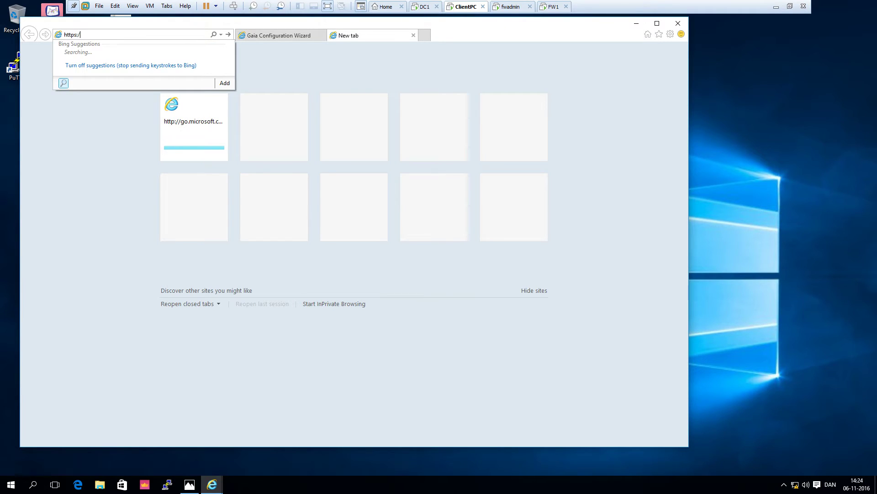
pyautogui.write('/192.168.10.2/')
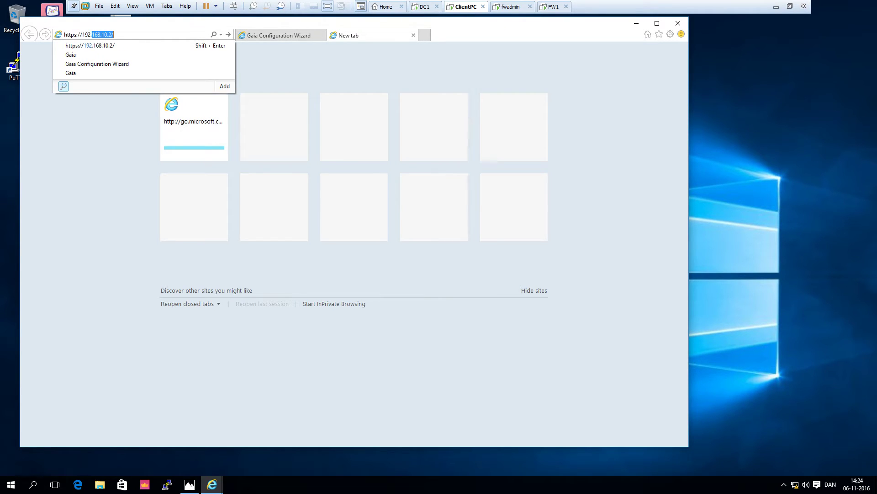
pyautogui.press('End')
pyautogui.press('Left')
pyautogui.press('BackSpace')
pyautogui.write('1')
pyautogui.press('Return')
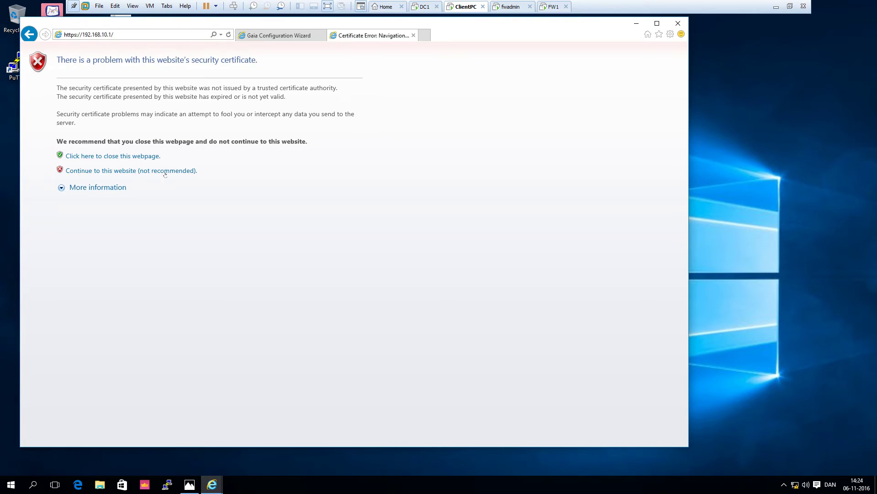
# - Get past the certificate warning, log in with the admin credentials, and decline saving the password
pyautogui.click(165, 172)
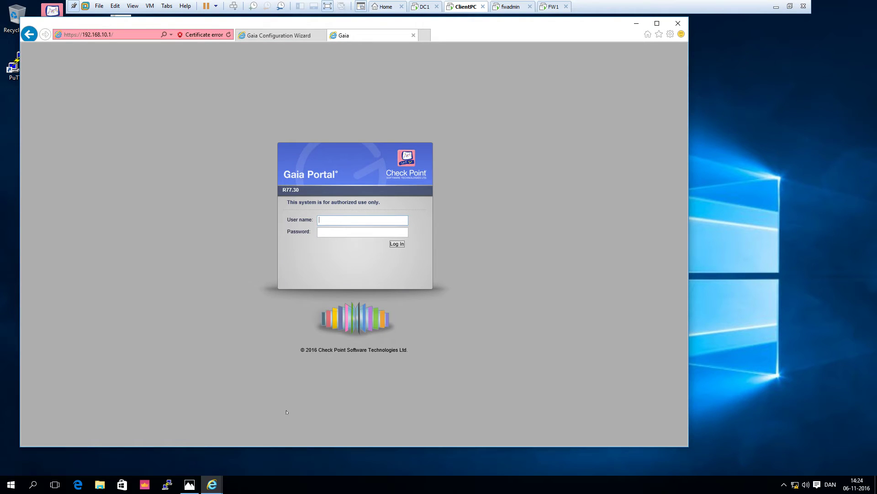
pyautogui.press('Return')
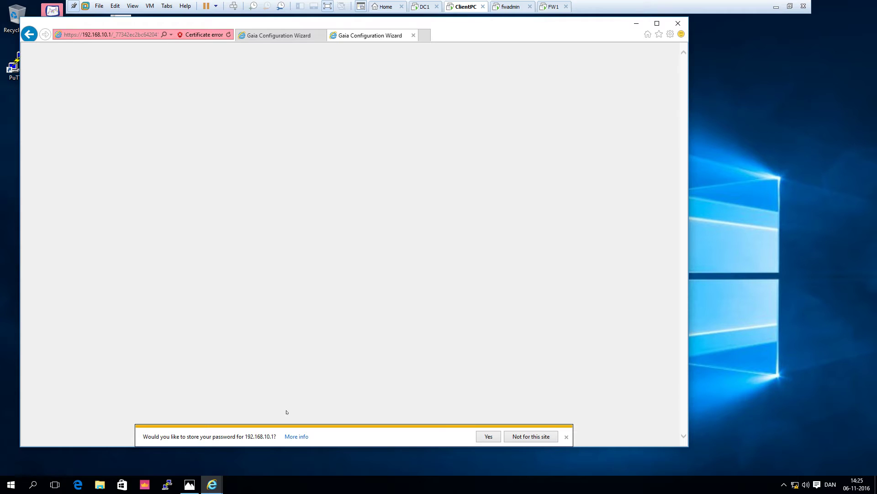
pyautogui.click(525, 438)
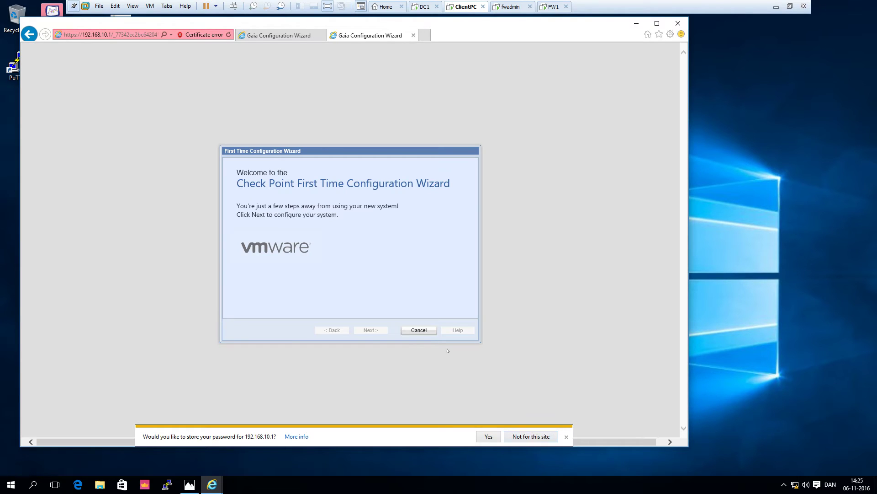
# - Keep Gaia R77.30 and eth0 at 192.168.10.1/255.255.255.0 through the first wizard pages
pyautogui.click(378, 333)
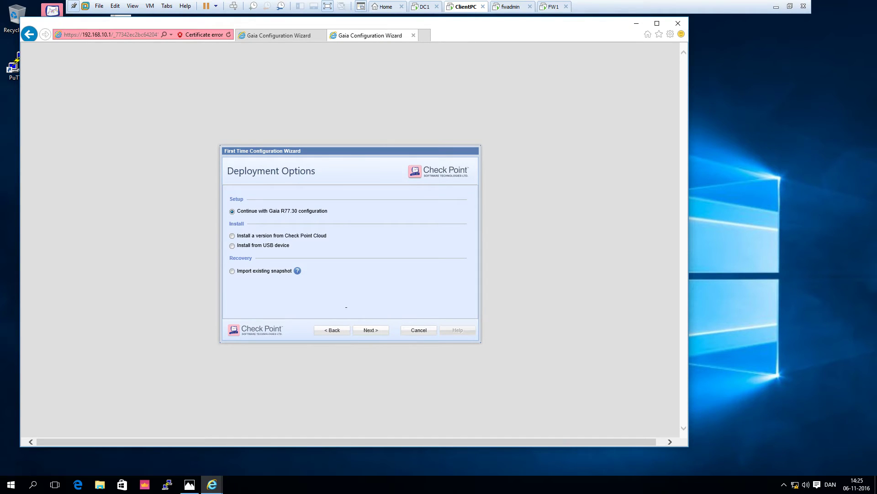
pyautogui.click(372, 331)
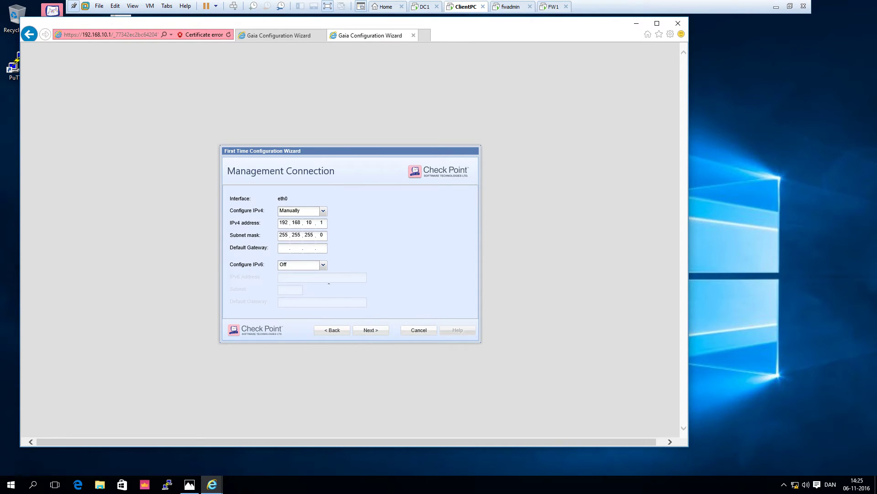
pyautogui.click(367, 331)
pyautogui.click(371, 329)
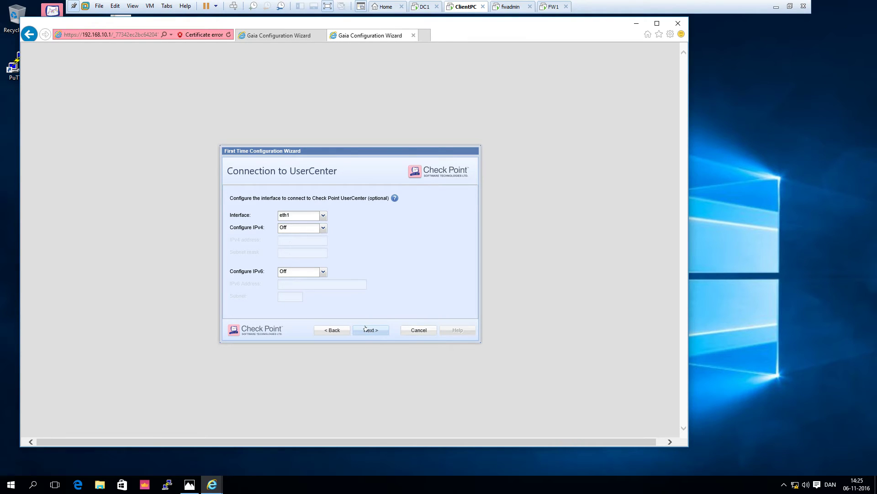
# - Skip UserCenter and set host name FW1, the srk domain, and primary DNS 192.168.10.10
pyautogui.click(370, 330)
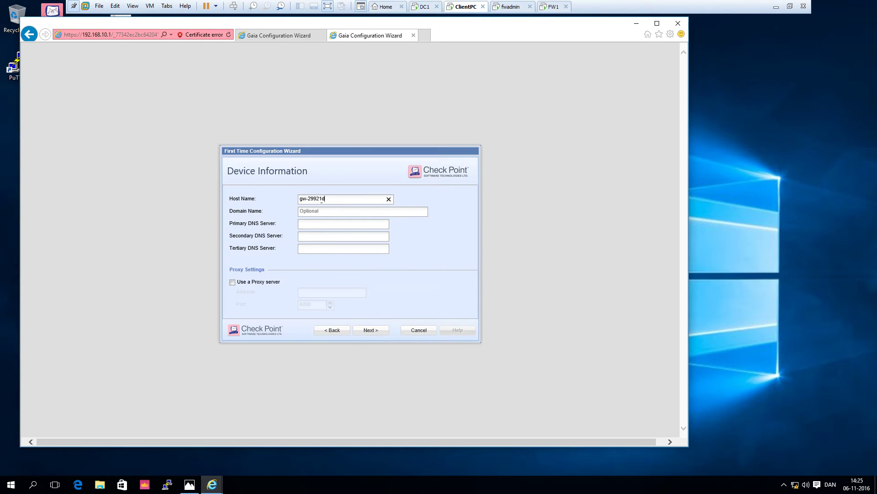
pyautogui.moveTo(322, 200); pyautogui.dragTo(280, 195)
pyautogui.write('FW1')
pyautogui.click(320, 212)
pyautogui.write('srk.loca')
pyautogui.write('192.1')
pyautogui.write('68.10.10')
pyautogui.click(368, 331)
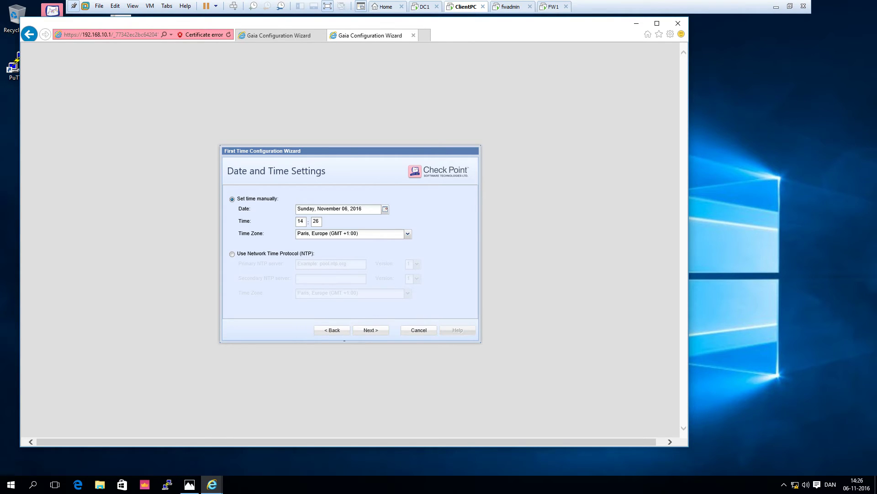
pyautogui.click(370, 334)
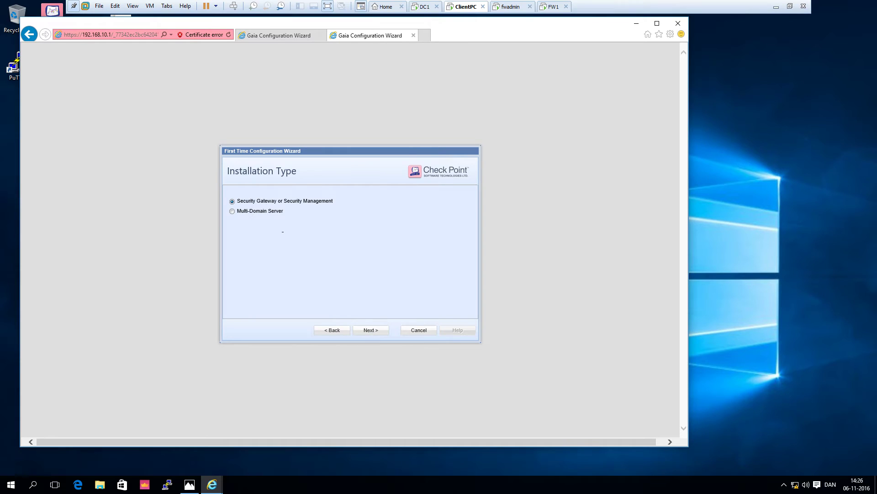
# - Install only Security Gateway with no dynamic IP, and enter and confirm a SIC activation key
pyautogui.click(374, 333)
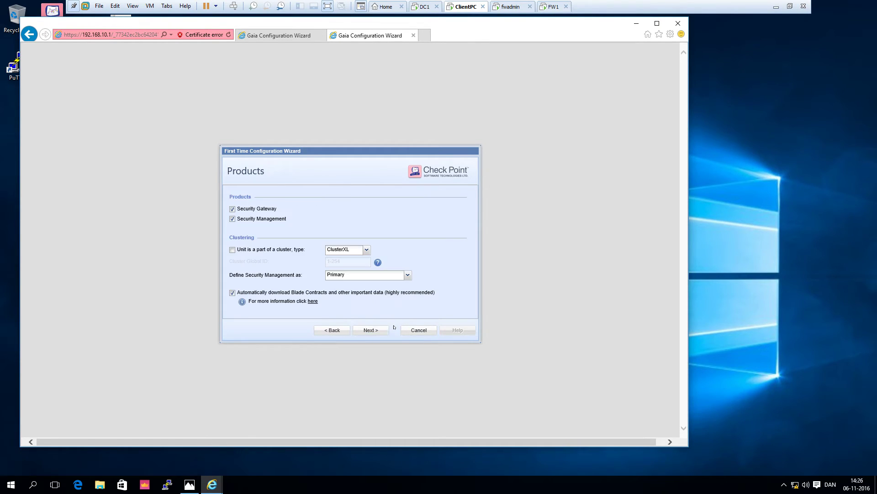
pyautogui.click(232, 219)
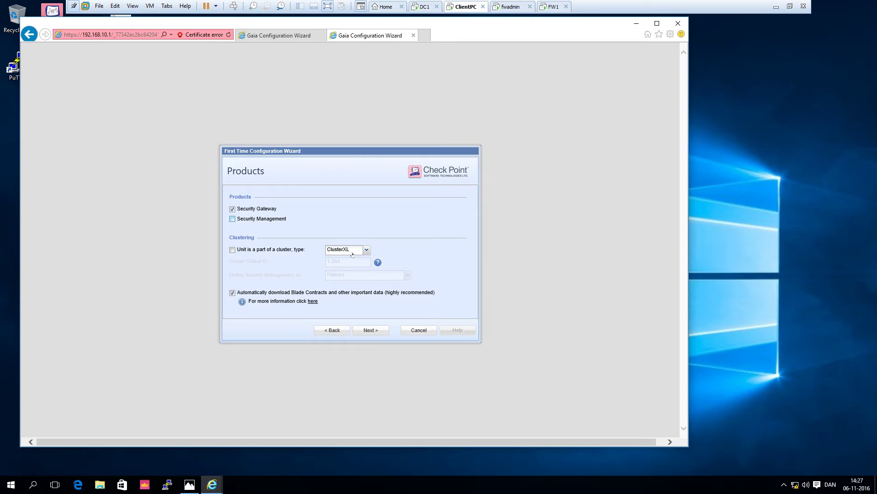
pyautogui.click(374, 332)
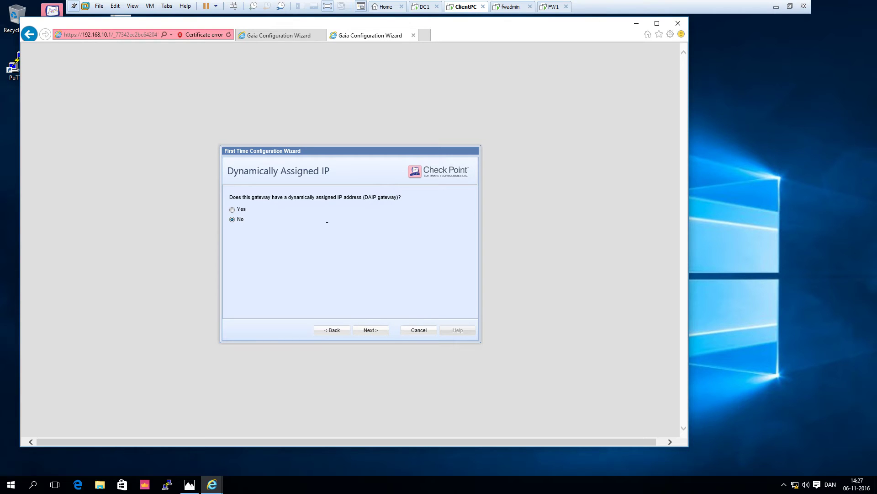
pyautogui.click(368, 331)
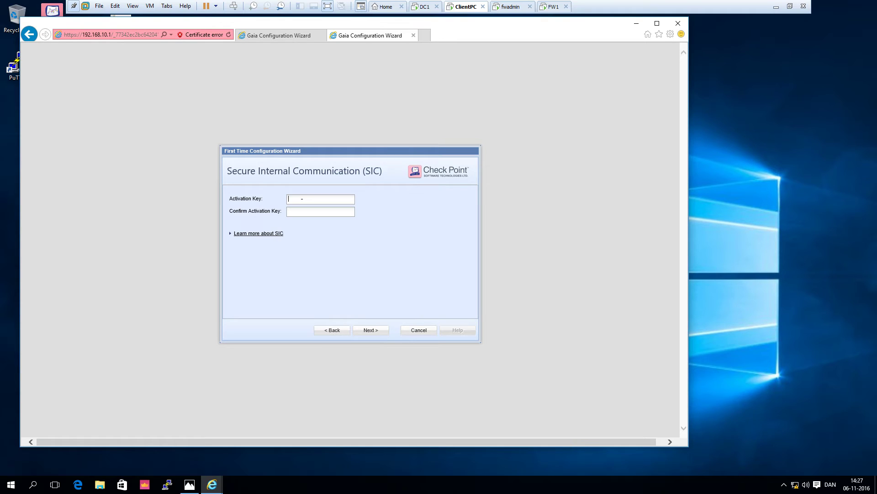
pyautogui.write('****')
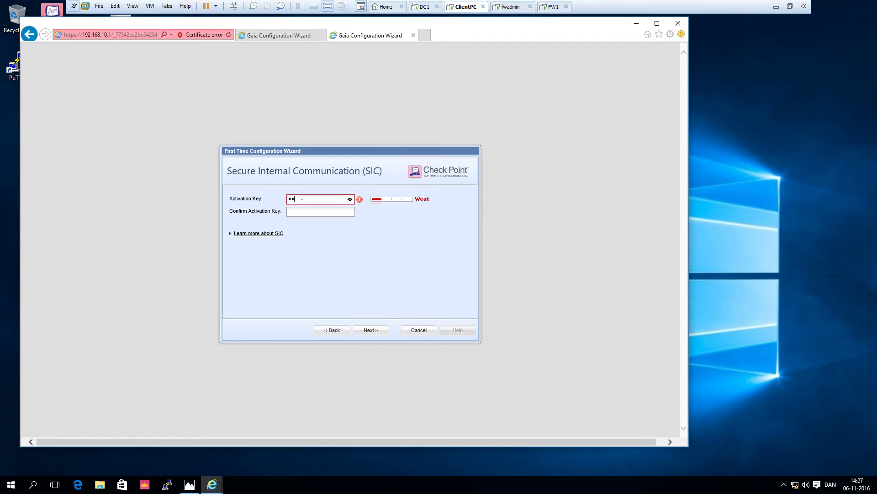
pyautogui.write('****')
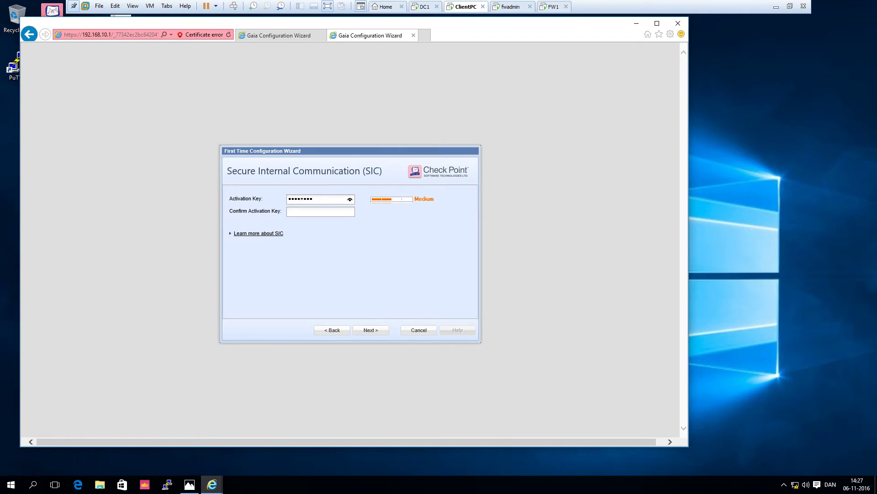
pyautogui.write('********')
pyautogui.click(354, 329)
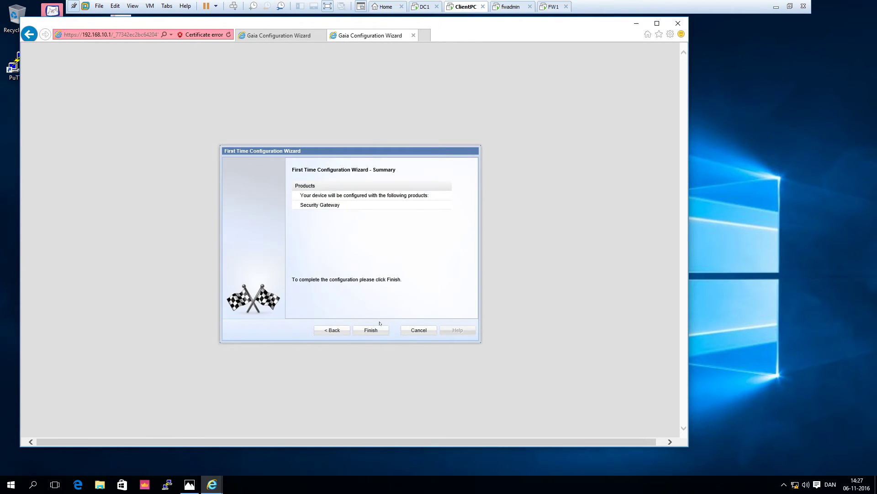
# - Apply the FW1 gateway configuration while checking the management server tab, still finalizing at 90%
pyautogui.click(371, 329)
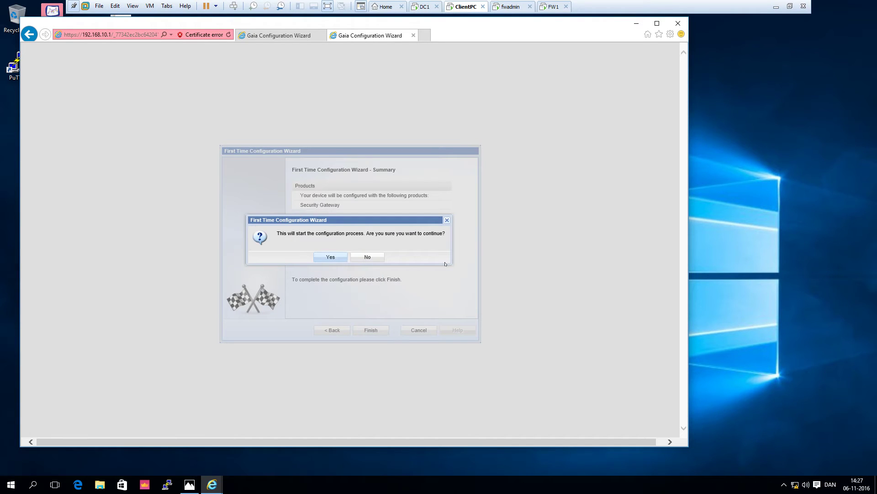
pyautogui.click(331, 257)
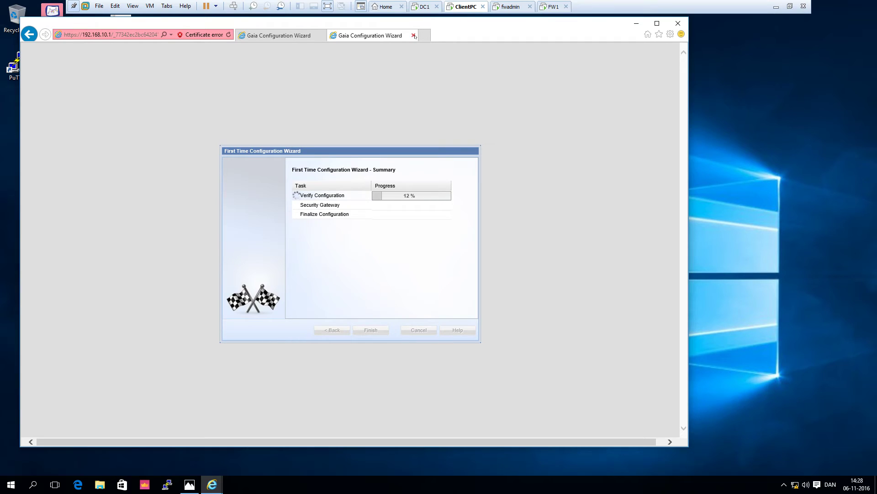
pyautogui.click(288, 36)
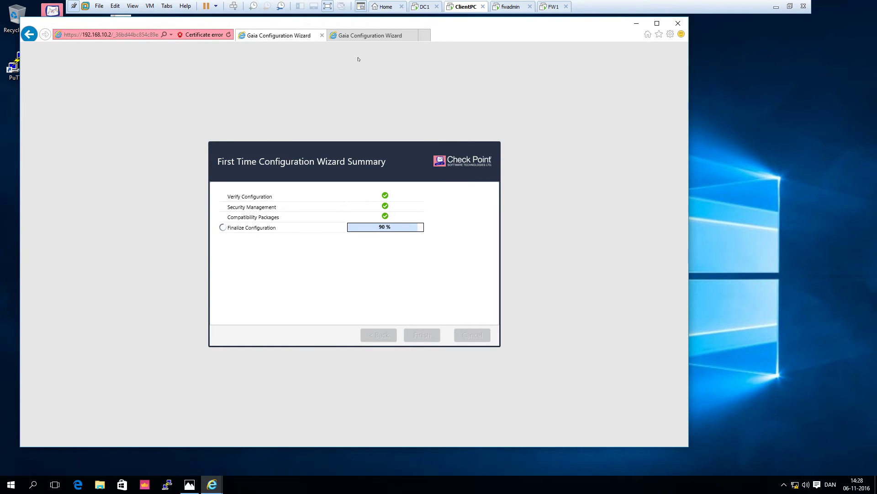
pyautogui.click(362, 36)
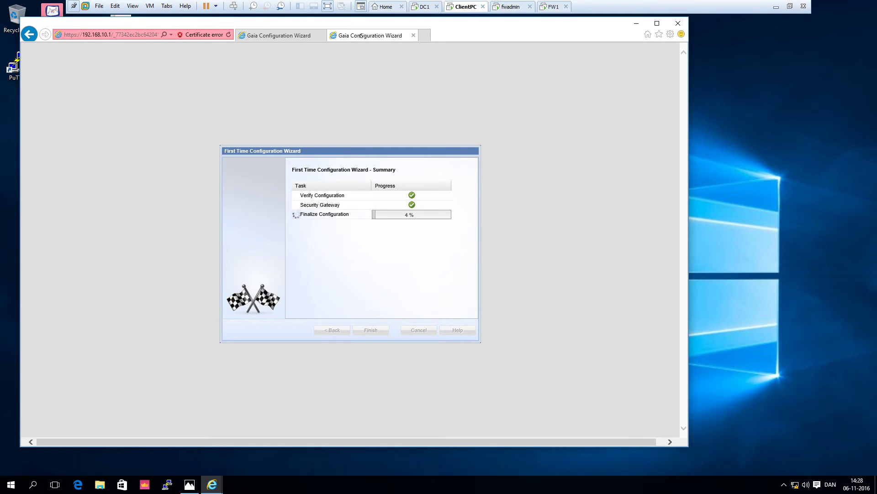
pyautogui.click(287, 36)
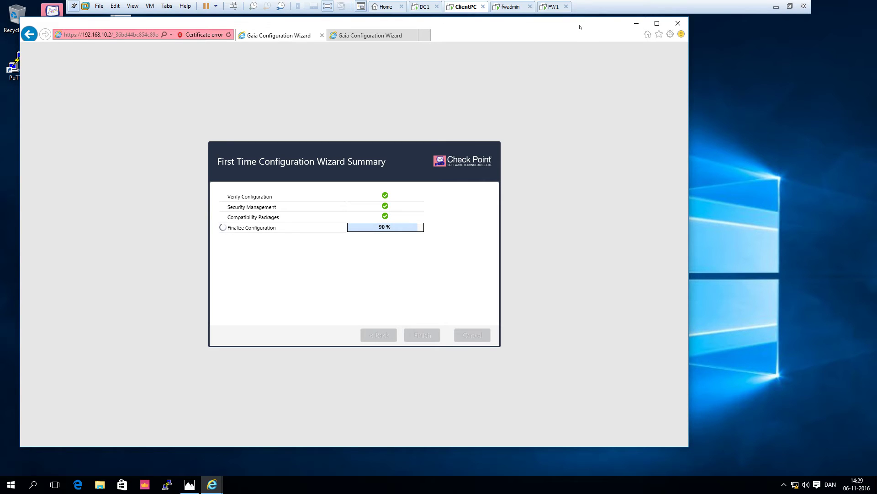
pyautogui.moveTo(581, 29); pyautogui.dragTo(641, 36)
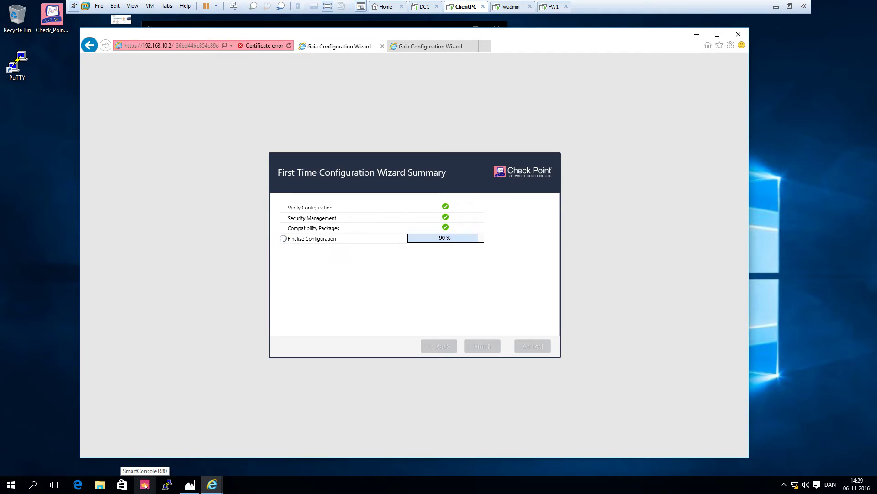
pyautogui.click(145, 488)
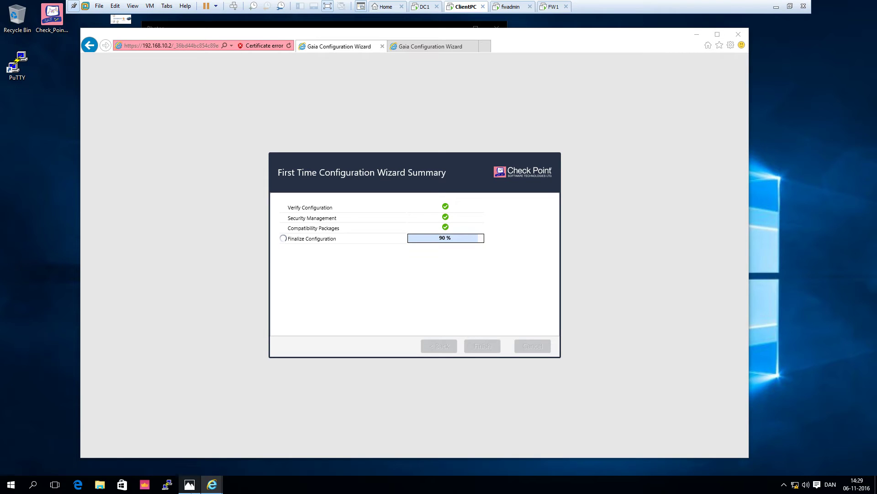
pyautogui.moveTo(189, 484)
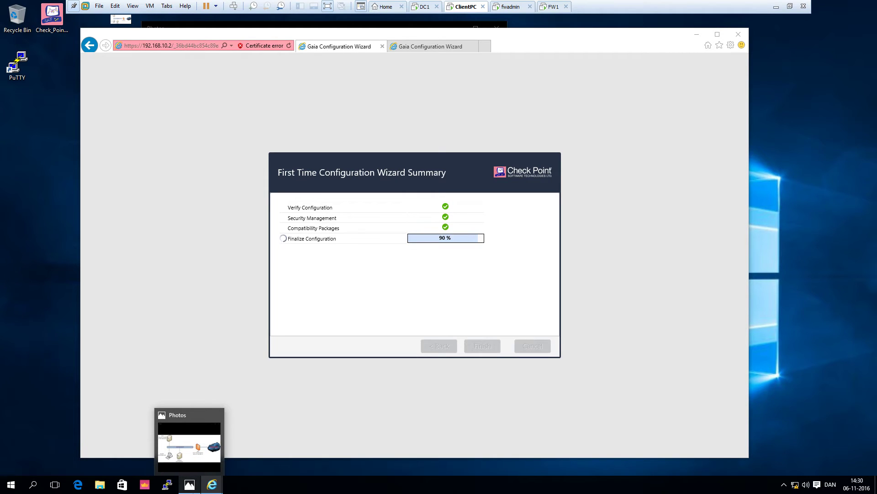
pyautogui.moveTo(190, 441)
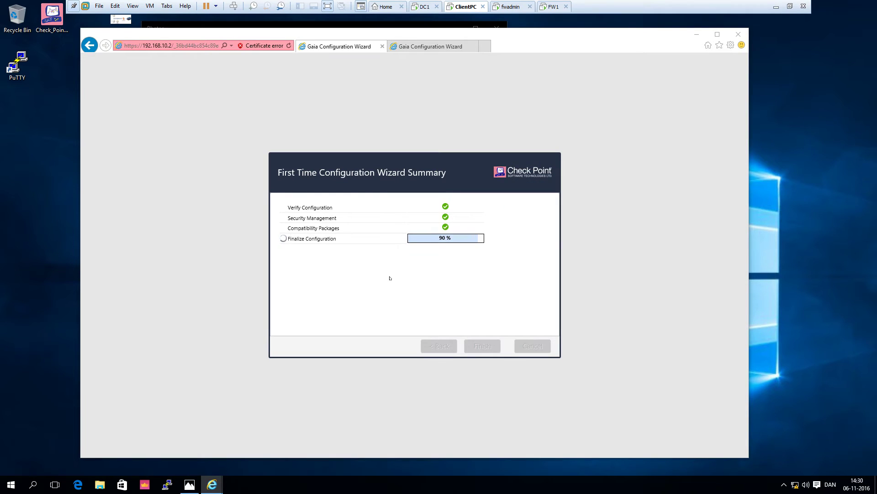
# - Restart the 192.168.10.1 gateway to complete its setup, then return to the 192.168.10.2 wizard progress
pyautogui.click(426, 48)
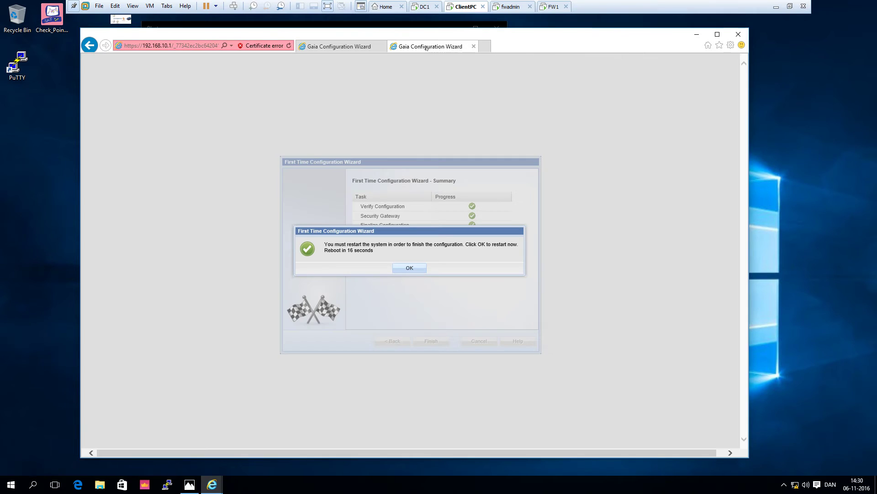
pyautogui.click(411, 269)
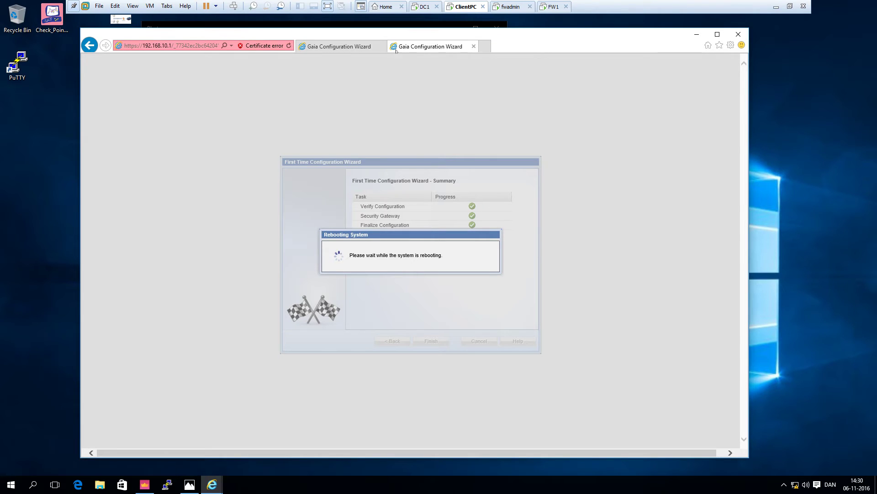
pyautogui.click(353, 47)
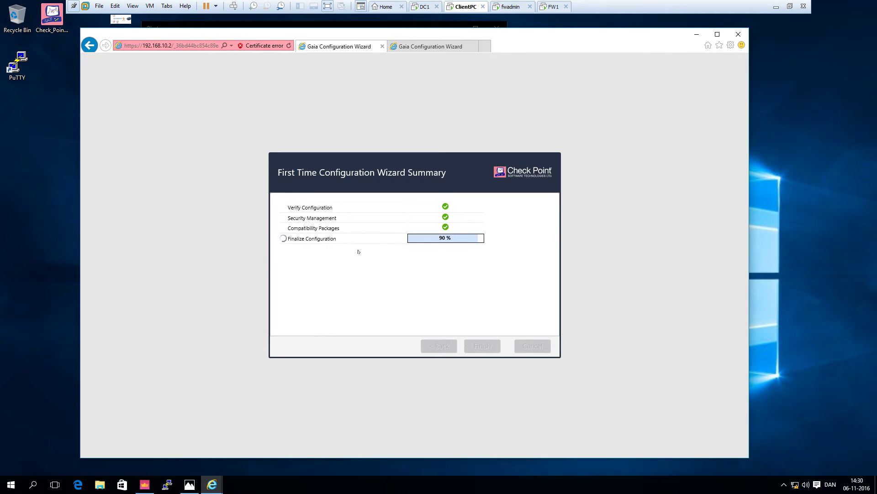
# - Watch FW1's console through its reboot, then bring up the gateway's Gaia R77.30 login page
pyautogui.click(552, 7)
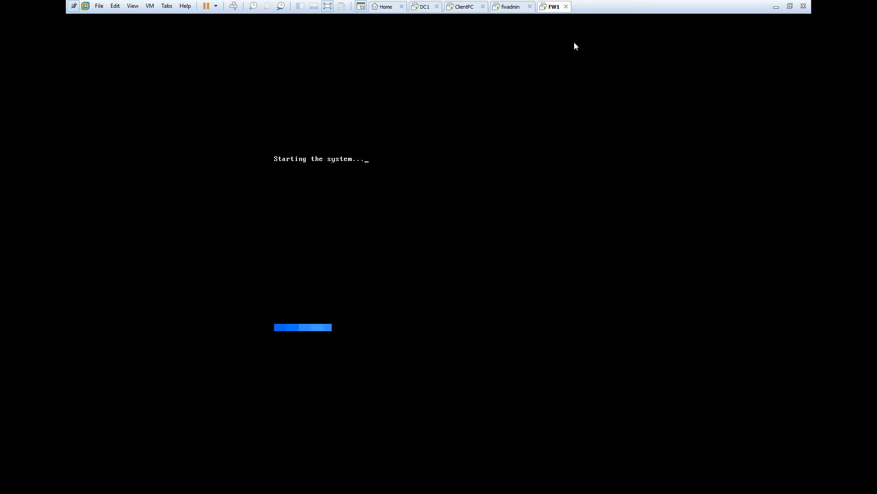
pyautogui.click(469, 10)
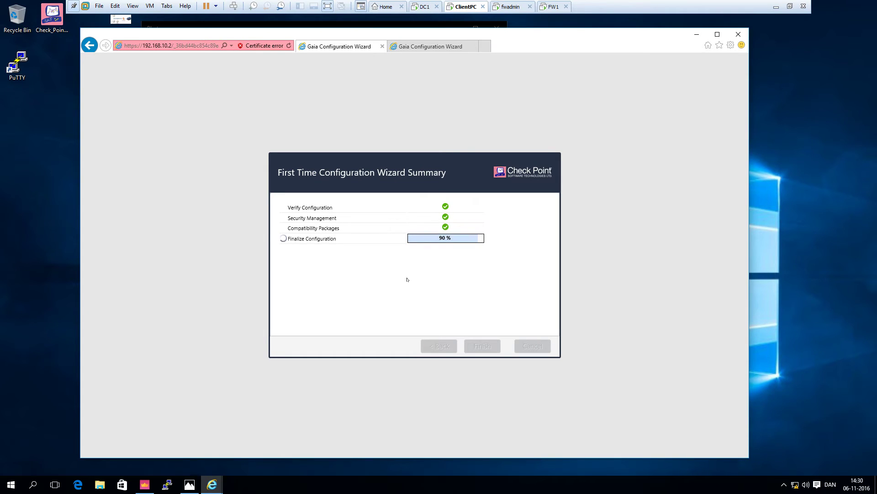
pyautogui.click(553, 7)
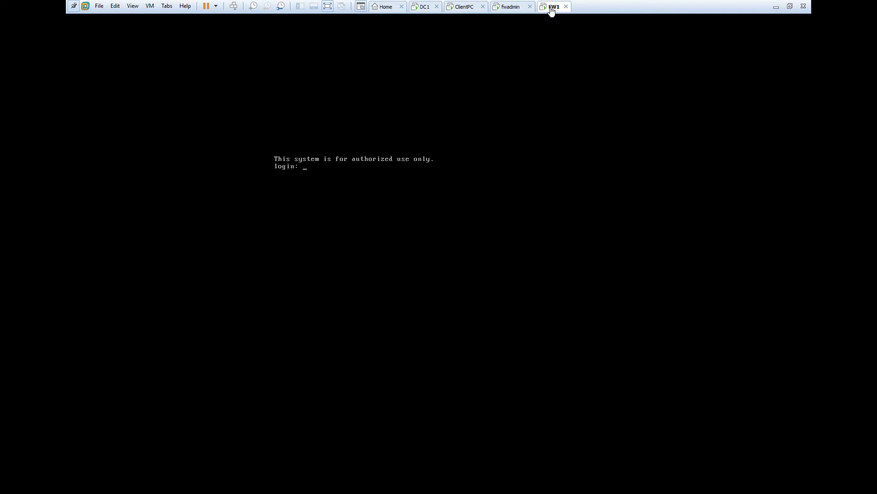
pyautogui.click(460, 11)
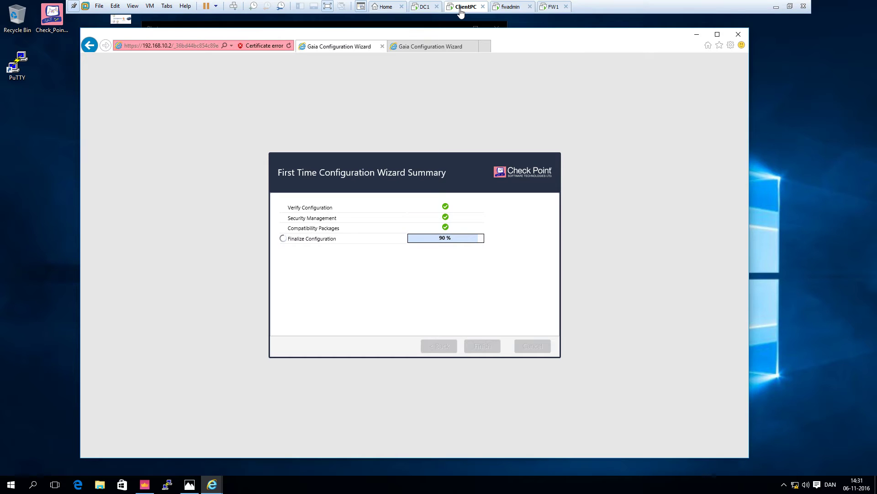
pyautogui.click(430, 47)
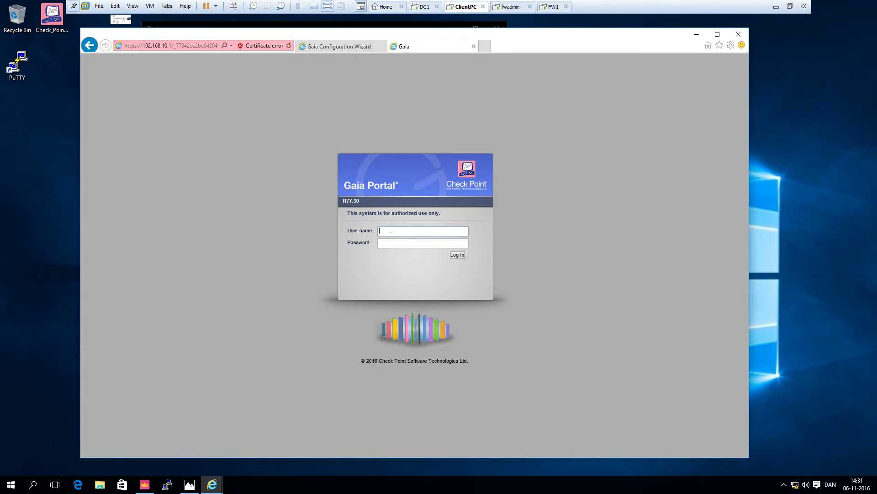
# - Log in to FW1's Gaia Portal as admin and answer Yes to the software-updates prompt
pyautogui.press('BackSpace')
pyautogui.press('BackSpace')
pyautogui.press('Return')
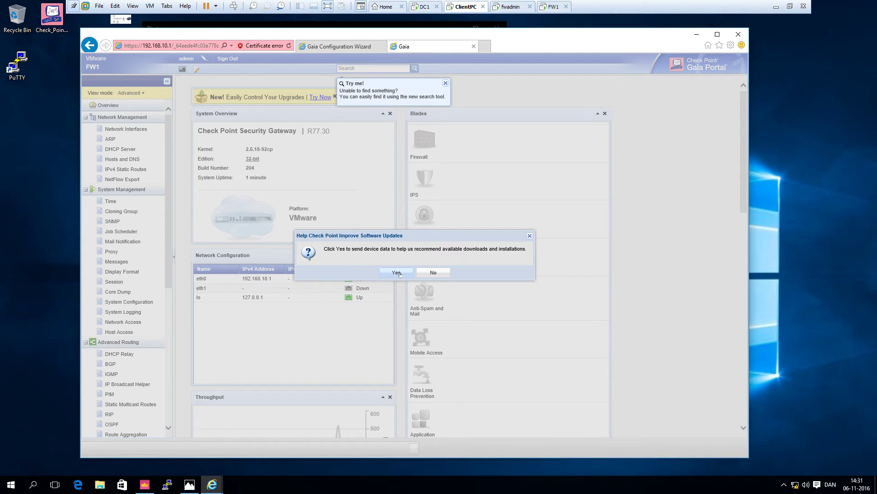
pyautogui.click(397, 272)
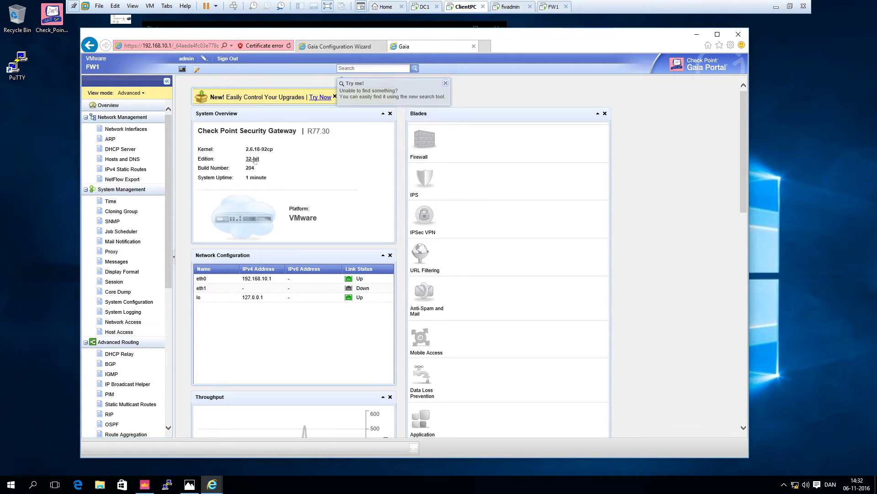
# - Change FW1's Gaia edition to 64-bit, apply it and confirm the reboot
pyautogui.click(253, 158)
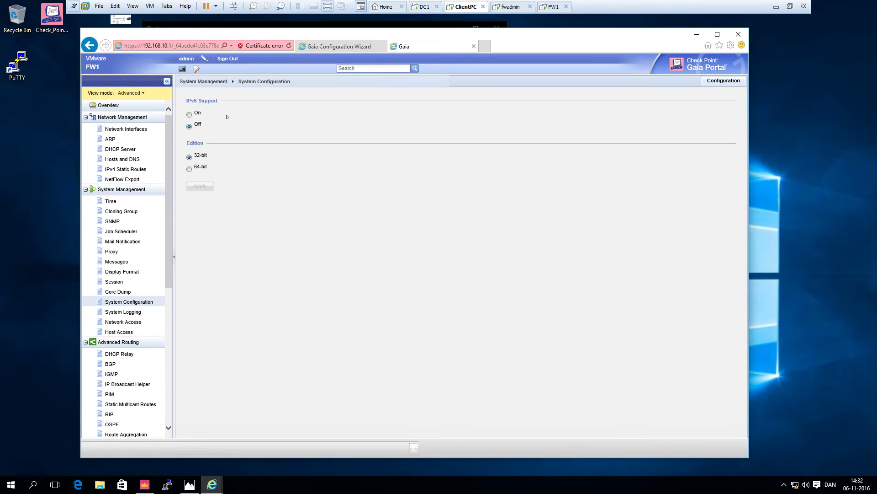
pyautogui.click(189, 169)
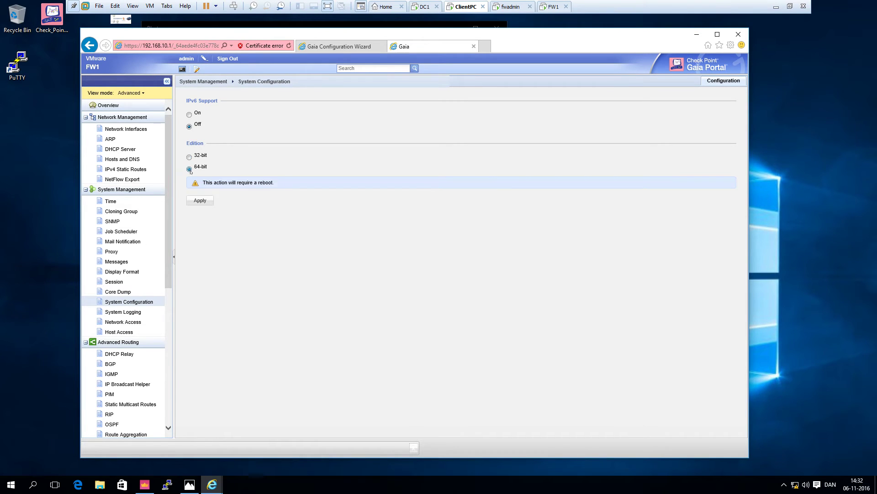
pyautogui.click(201, 201)
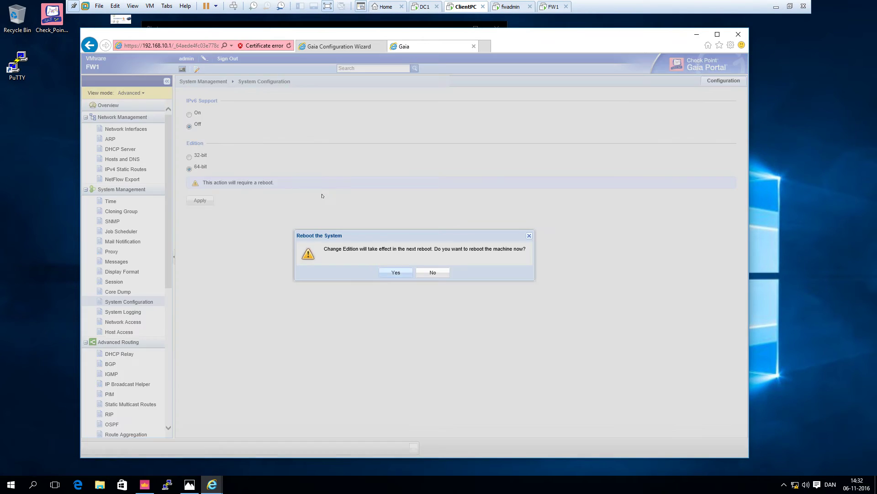
pyautogui.click(387, 272)
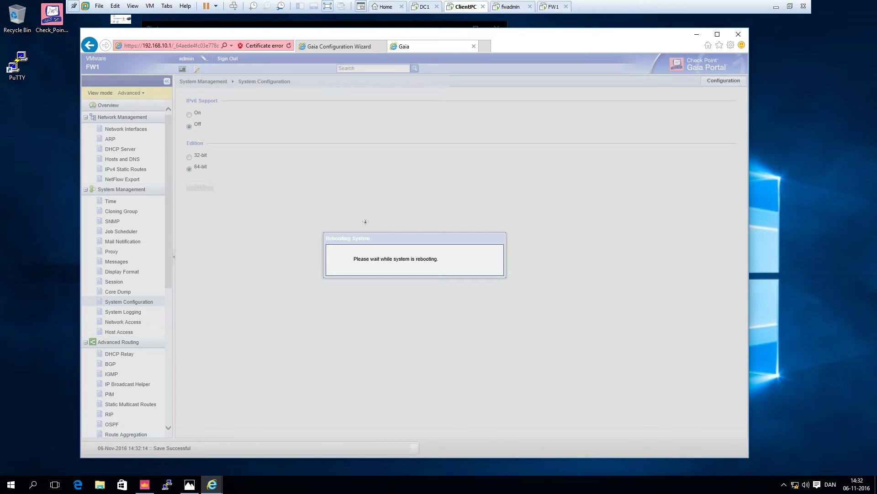
pyautogui.click(345, 51)
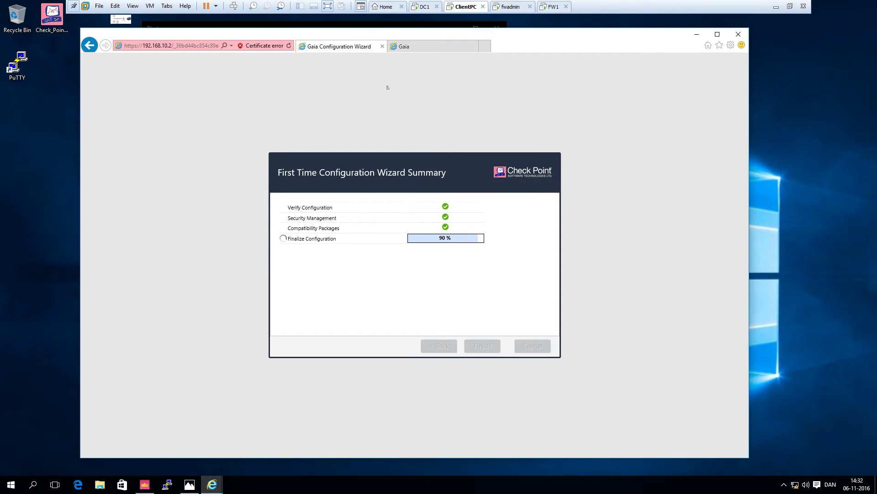
pyautogui.click(448, 47)
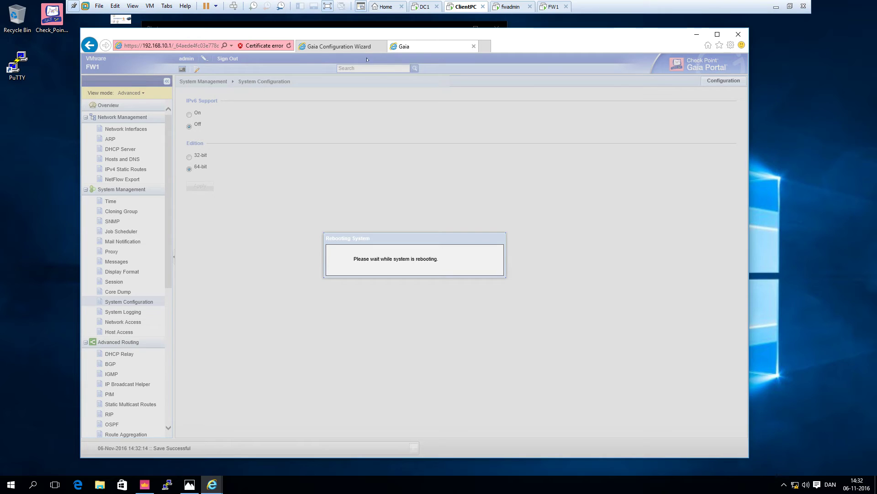
# - Check the management wizard and fwadmin console while FW1 reboots, then return to its Gaia Portal
pyautogui.click(349, 47)
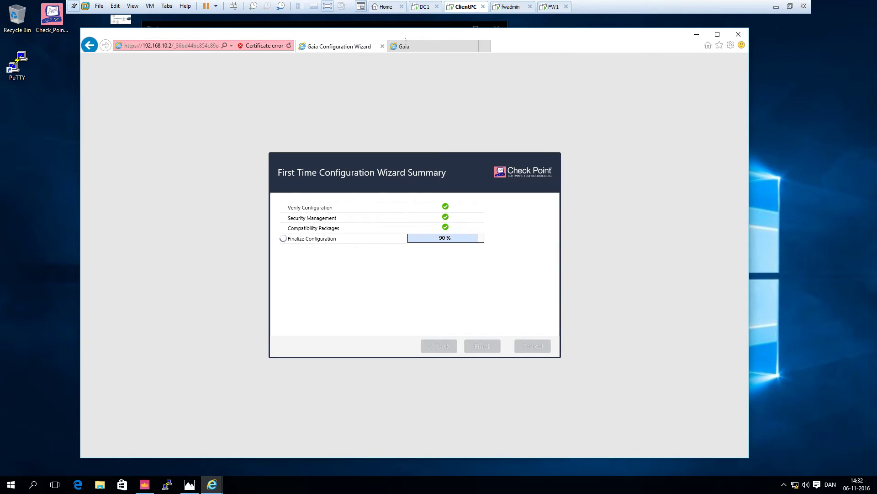
pyautogui.click(505, 9)
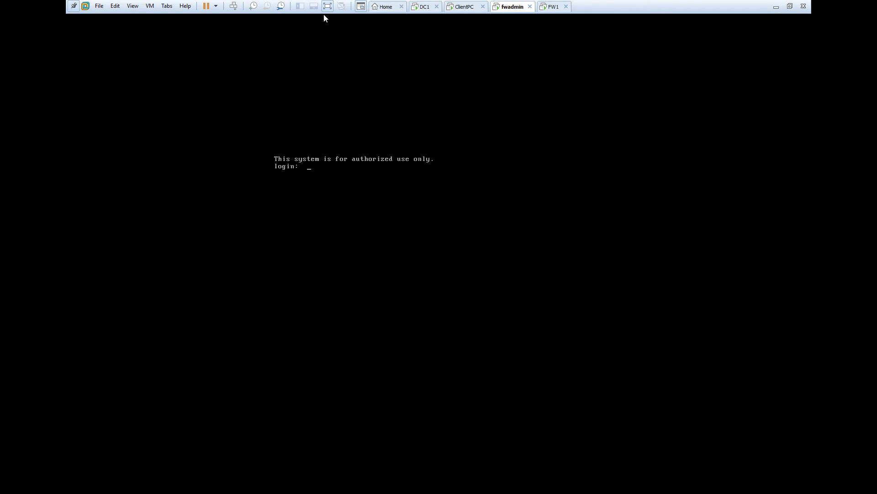
pyautogui.click(449, 7)
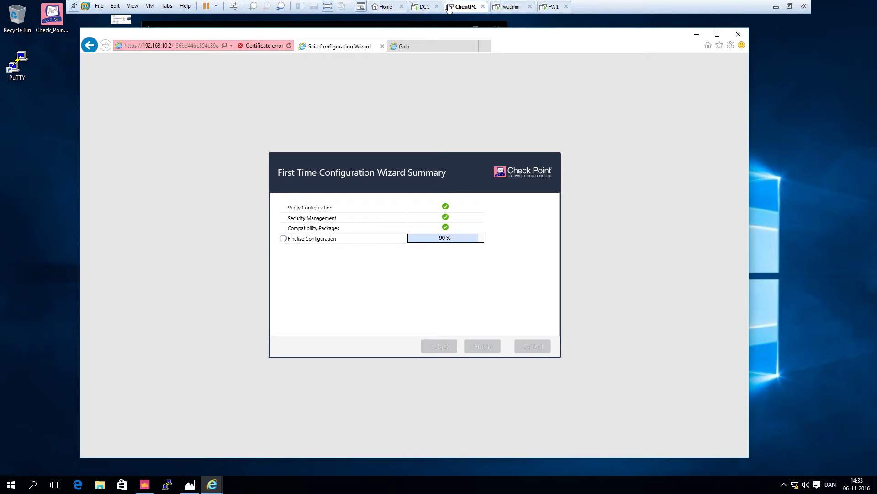
pyautogui.click(426, 49)
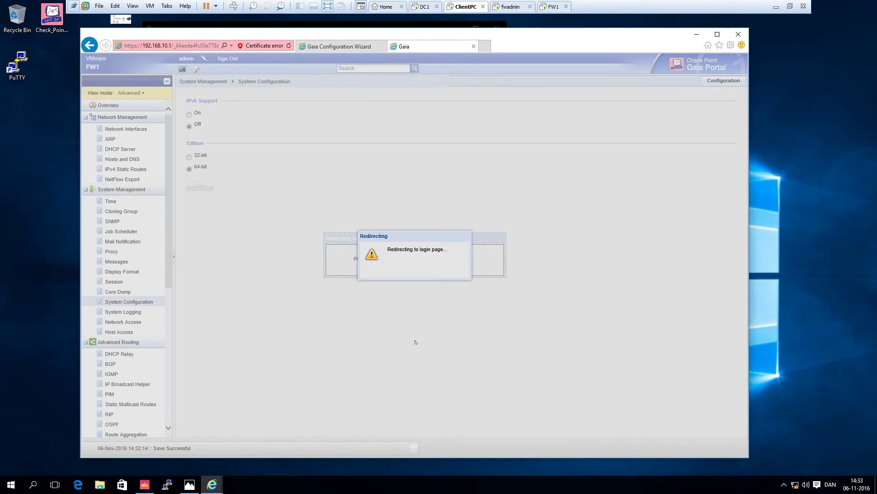
# - Log back in to FW1's Gaia Portal as admin after the 64-bit reboot
pyautogui.write('admin')
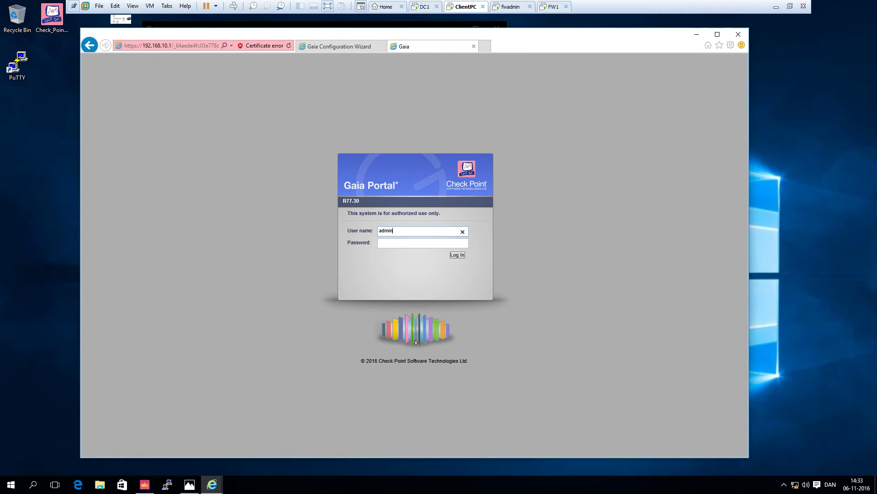
pyautogui.press('Tab')
pyautogui.write('••')
pyautogui.write('23')
pyautogui.press('Return')
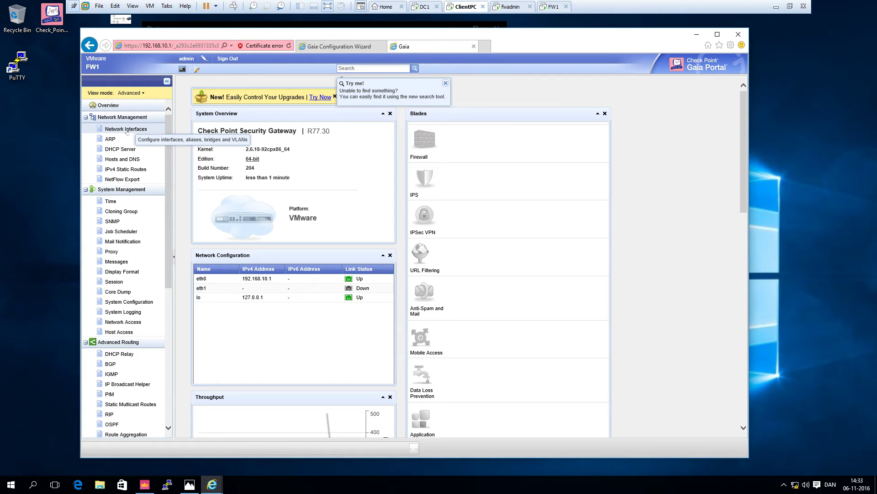
# - Edit eth1 in Network Interfaces to IPv4 192.168.1.2, mask 255.255.255.0, and save
pyautogui.click(128, 131)
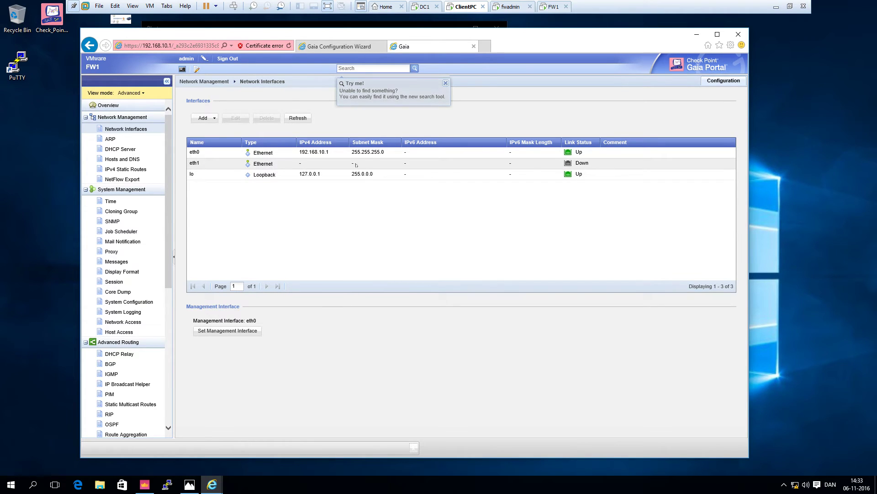
pyautogui.click(274, 164)
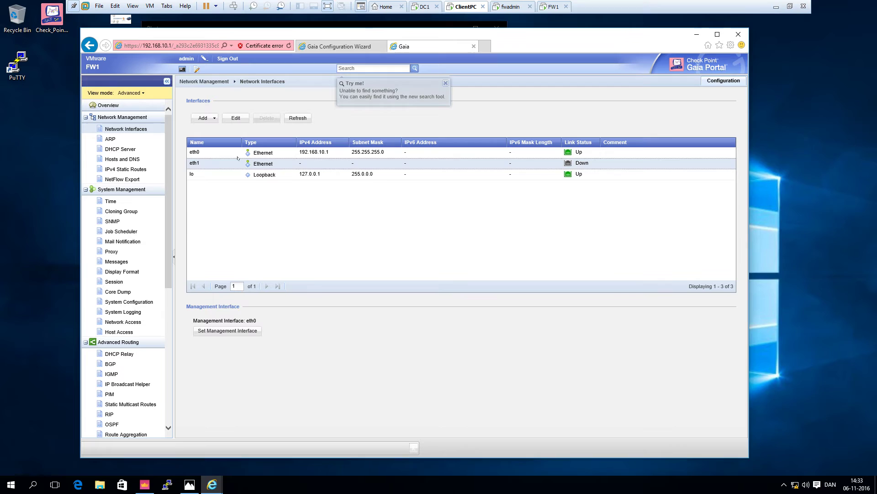
pyautogui.click(237, 118)
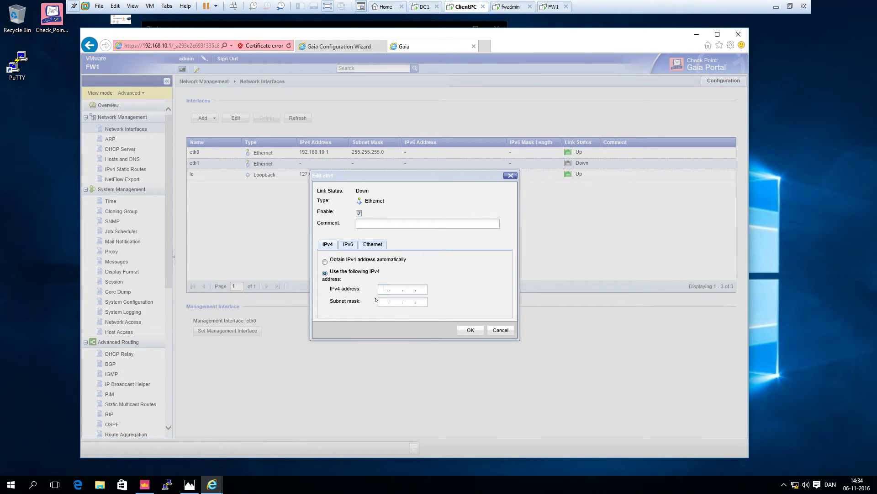
pyautogui.write('192')
pyautogui.write('168')
pyautogui.write('12')
pyautogui.write('25525525')
pyautogui.write('55.255.255.0')
pyautogui.click(483, 334)
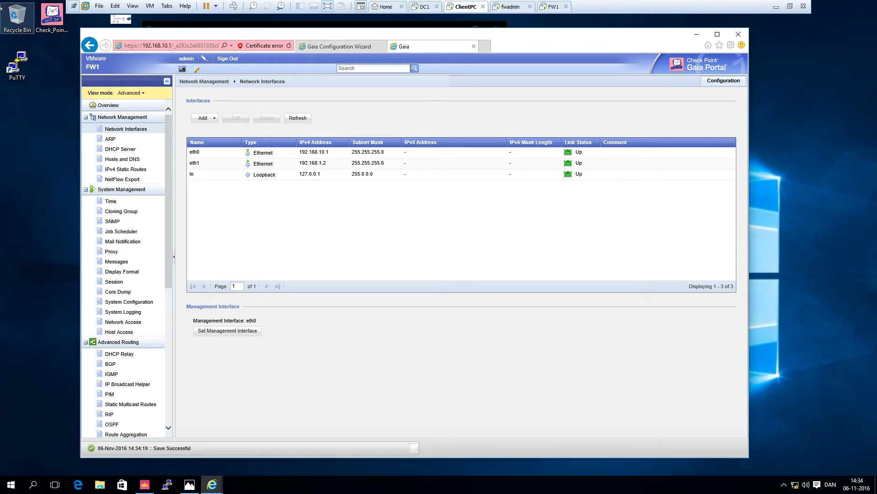
# - Add gateway IP 192.168.1.1 to the Default IPv4 static route and save it
pyautogui.click(127, 171)
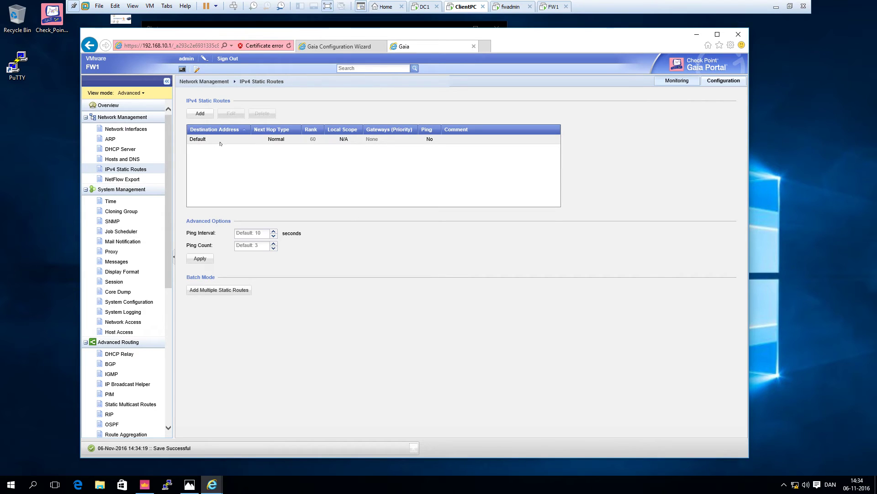
pyautogui.click(220, 144)
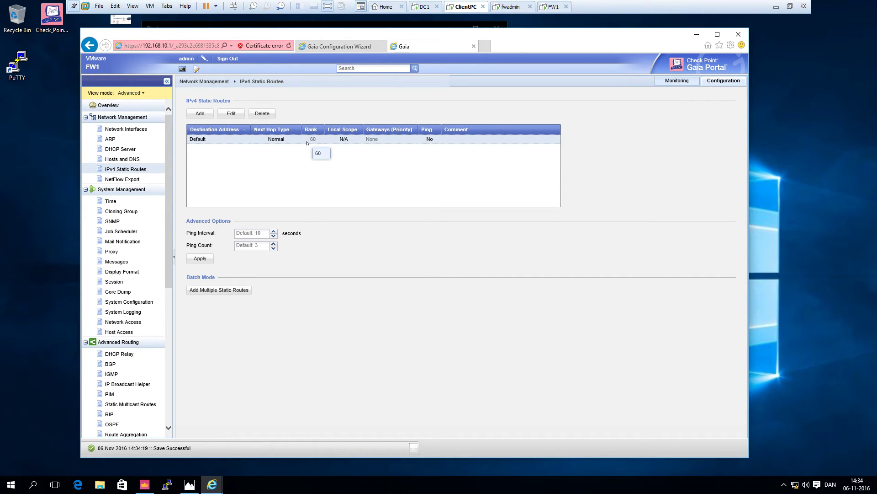
pyautogui.click(231, 114)
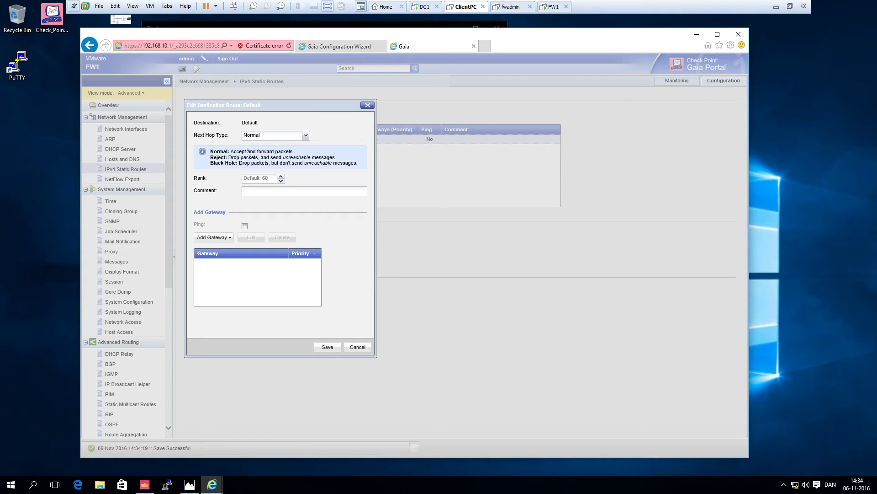
pyautogui.click(211, 238)
pyautogui.click(209, 252)
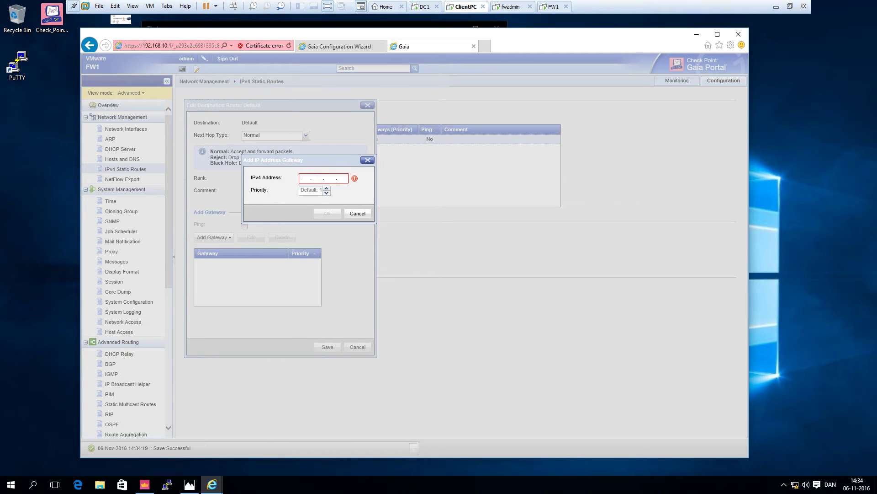
pyautogui.write('192.')
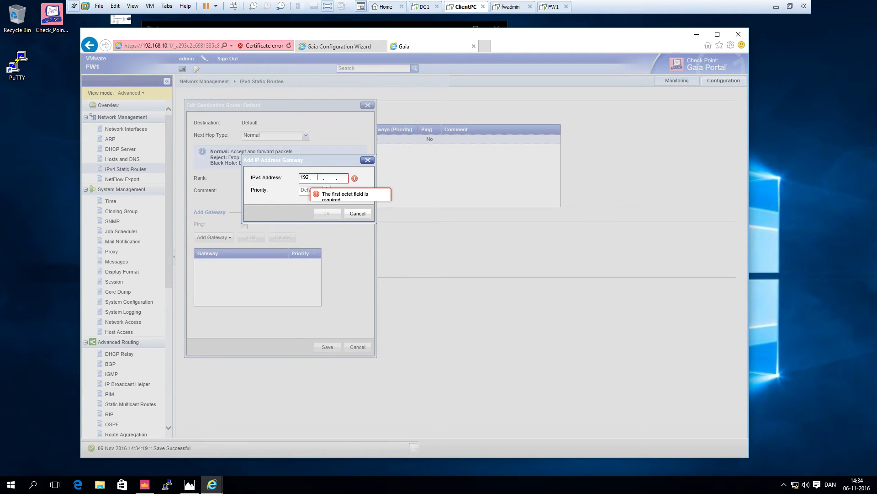
pyautogui.write('168.1.1')
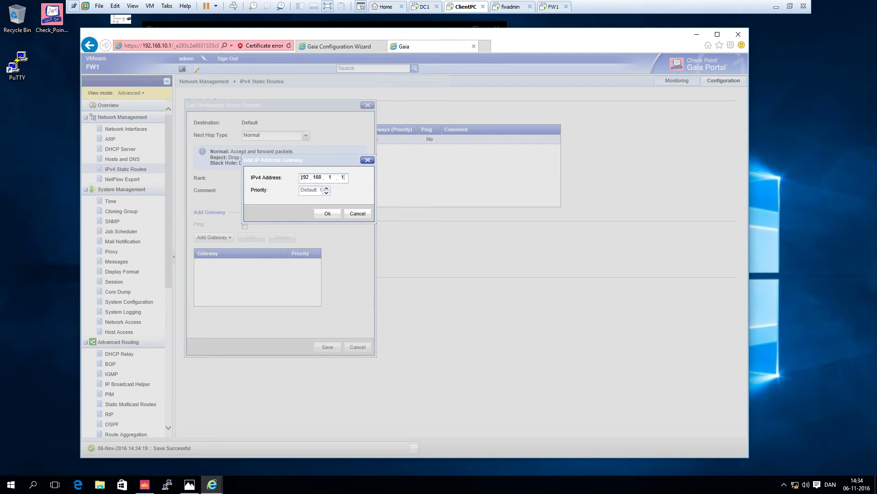
pyautogui.click(336, 215)
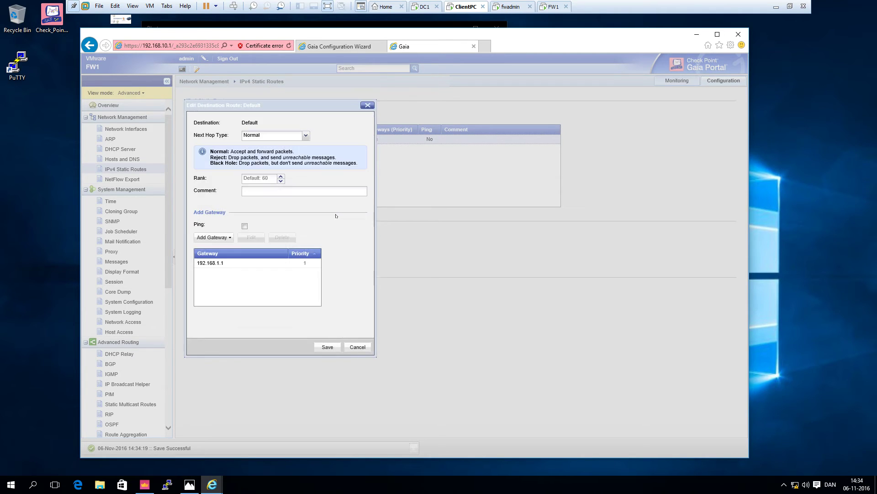
pyautogui.click(319, 347)
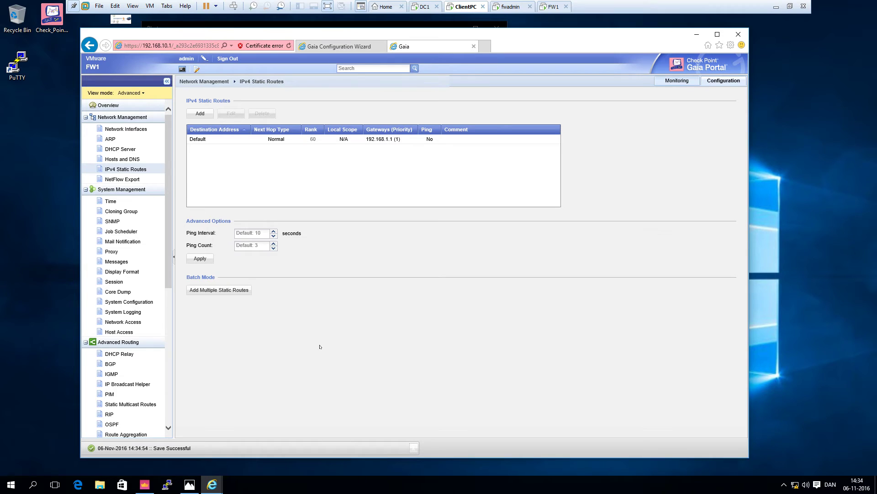
# - Acknowledge the management server's completed configuration and view its Security Management R80 Overview
pyautogui.click(341, 46)
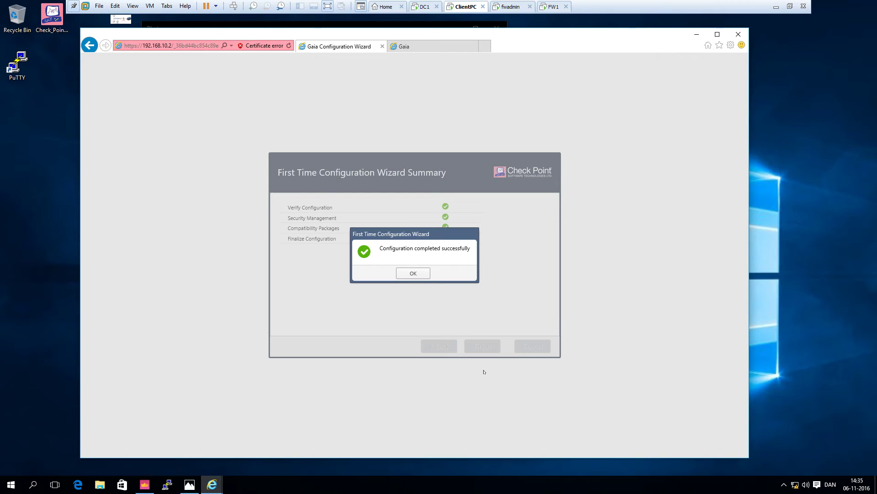
pyautogui.click(417, 274)
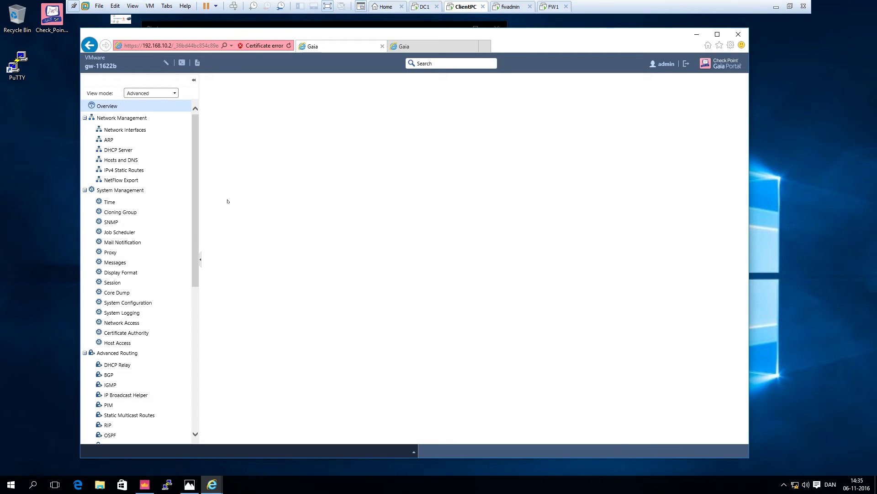
pyautogui.scroll(-3, 226, 202)
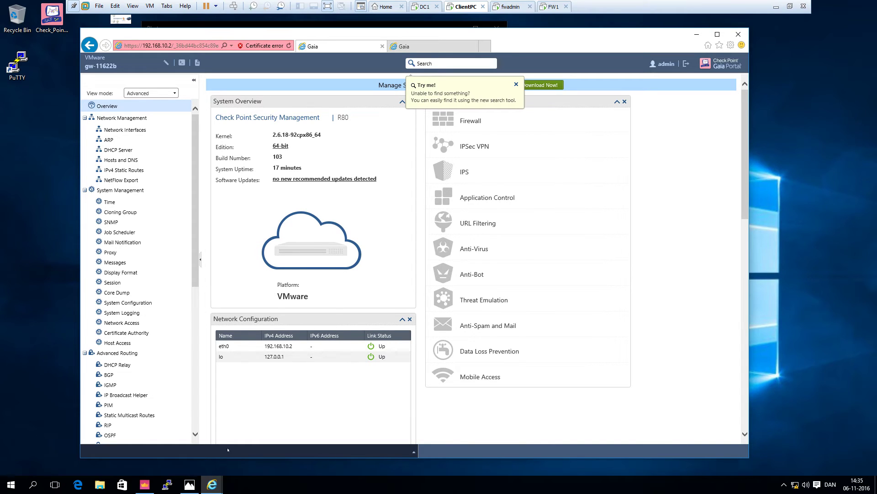
# - Launch SmartConsole and enter user admin, the password, and server 192.168.10.2
pyautogui.click(145, 484)
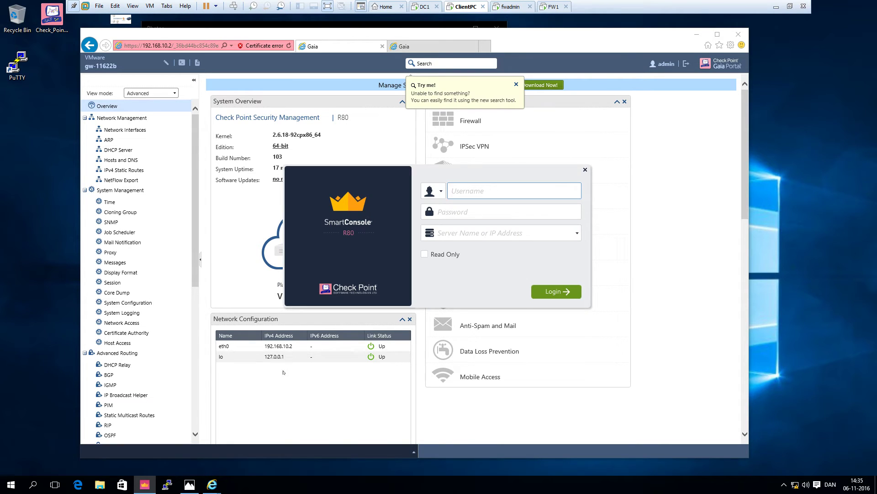
pyautogui.write('admin')
pyautogui.press('Tab')
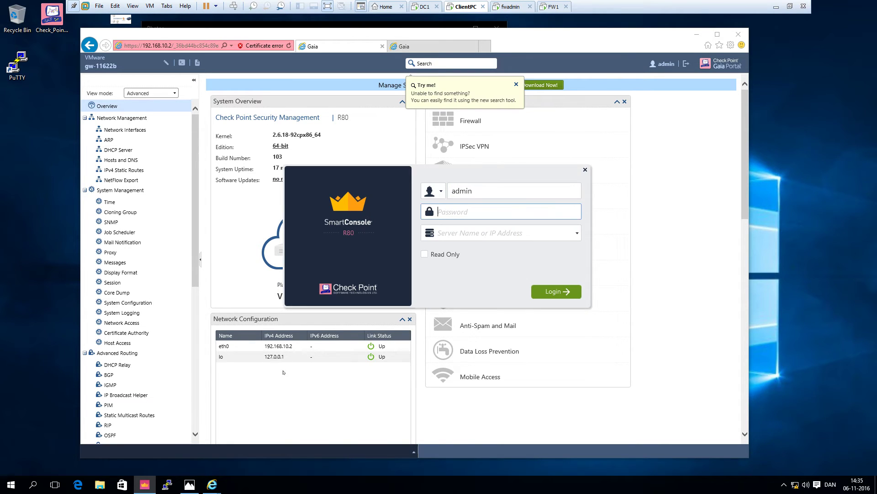
pyautogui.press('Tab')
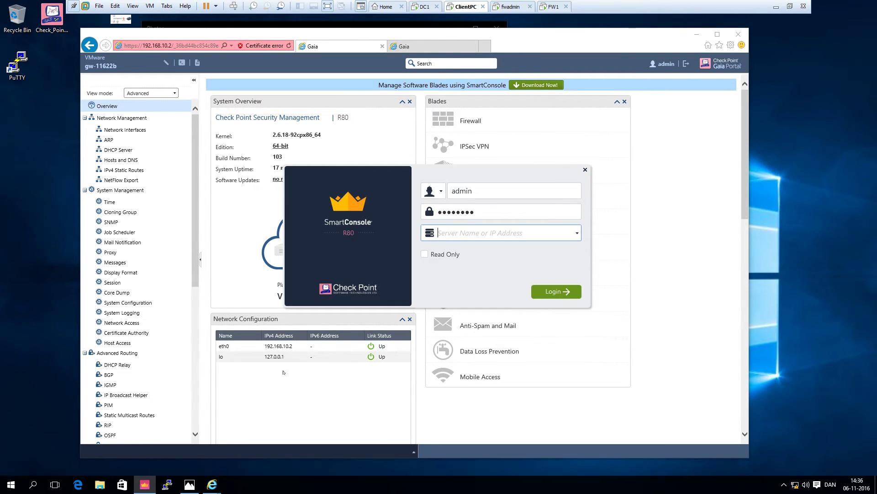
pyautogui.write('192.168.10.')
pyautogui.press('Tab')
pyautogui.press('Tab')
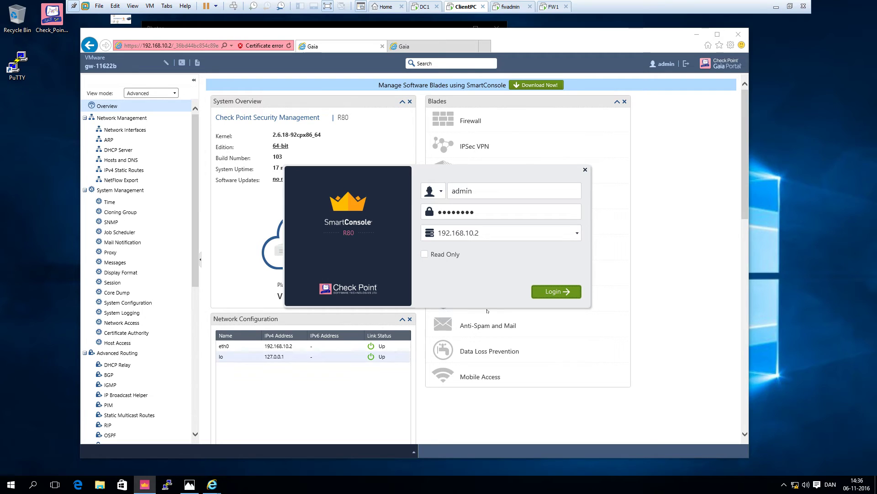
# - Attempt the login, trust the server fingerprint, and return to the form after the initializing error
pyautogui.click(557, 291)
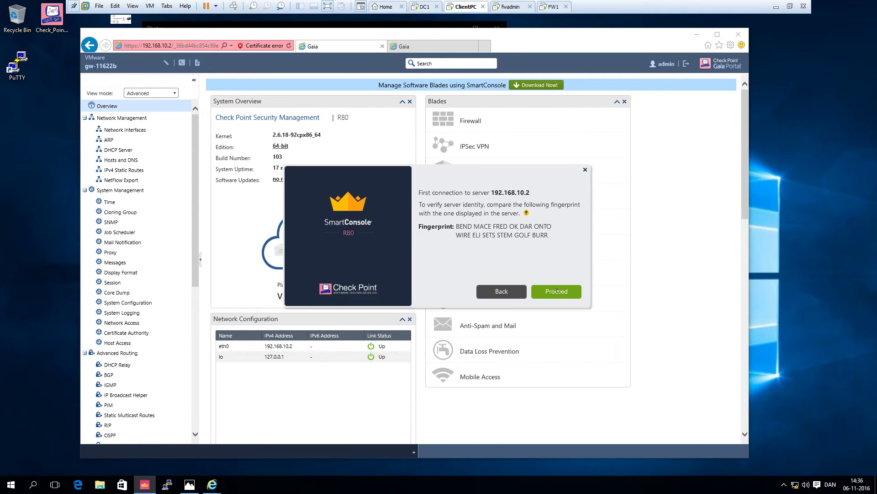
pyautogui.click(558, 290)
pyautogui.click(544, 292)
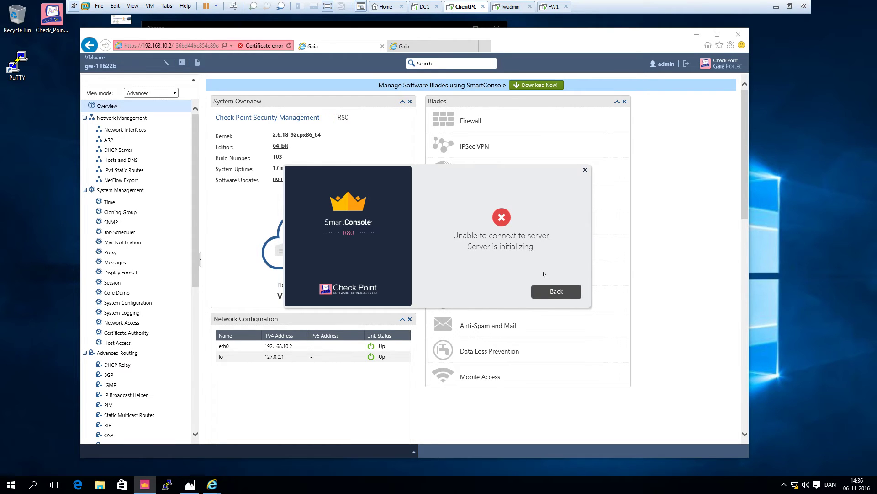
pyautogui.click(560, 296)
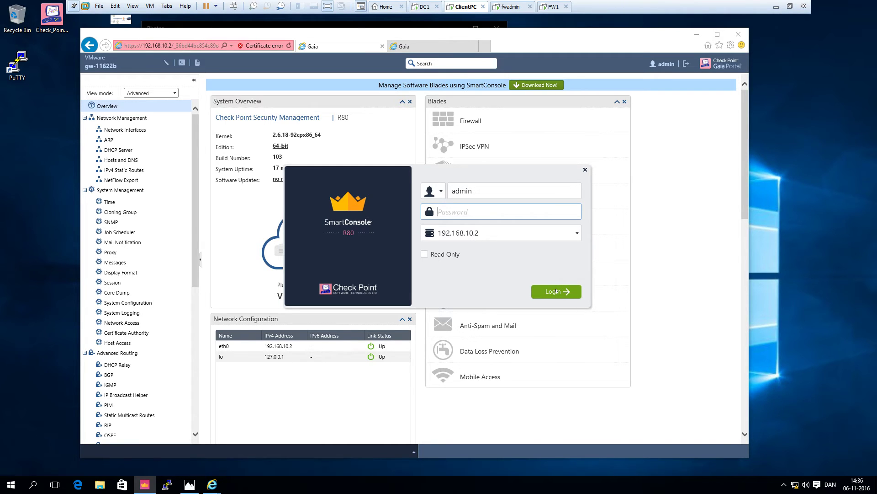
pyautogui.click(556, 291)
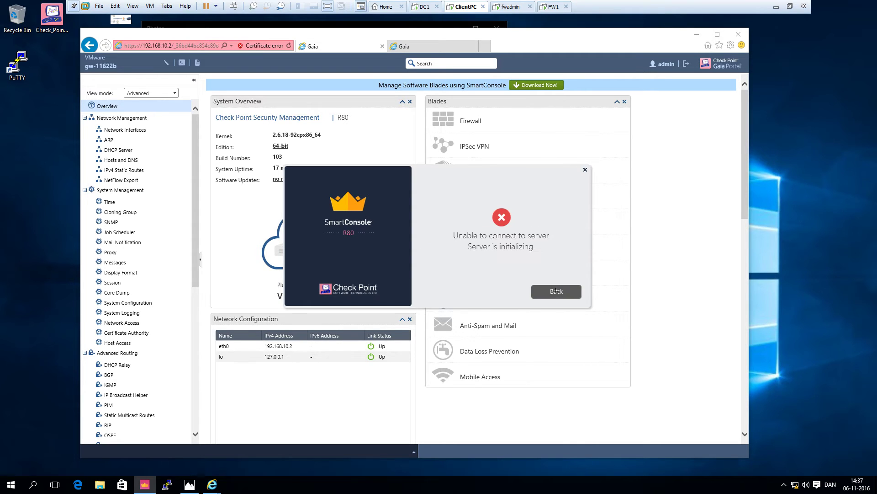
pyautogui.click(556, 291)
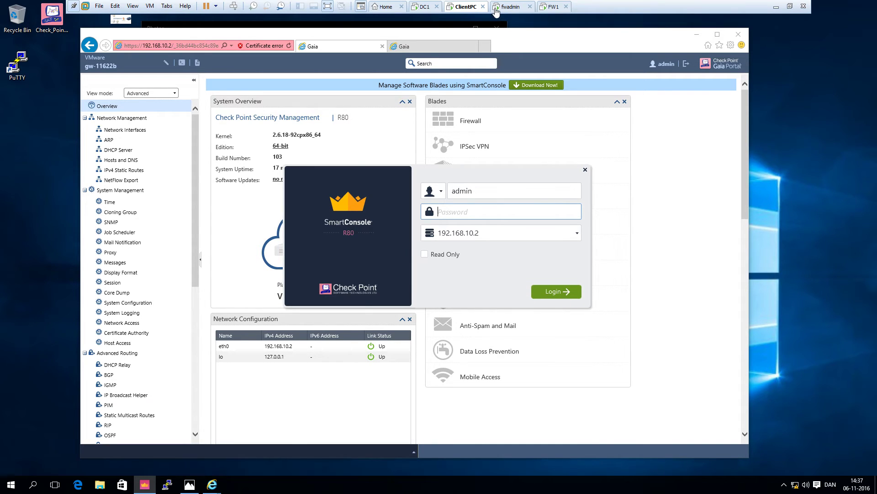
pyautogui.click(503, 8)
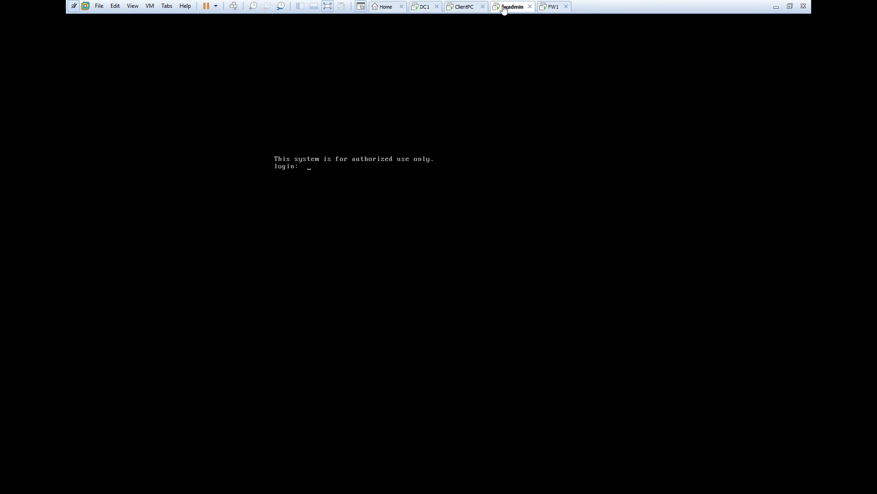
pyautogui.click(461, 8)
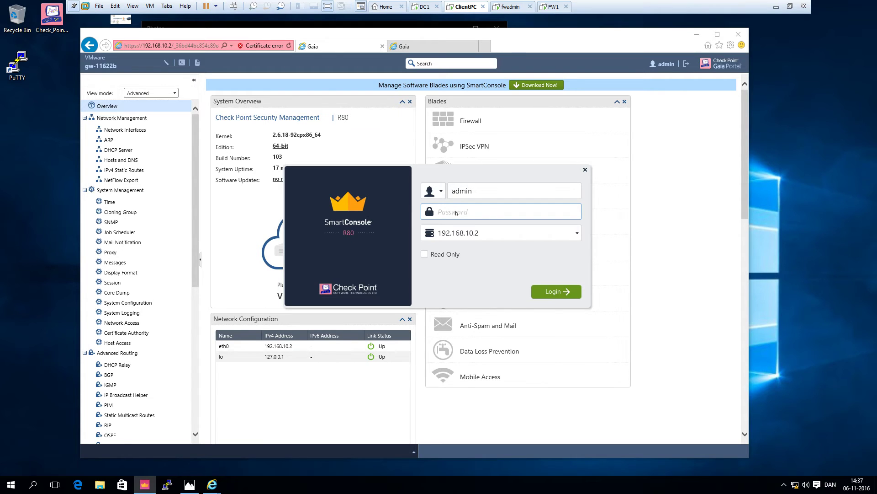
pyautogui.write('•••••••')
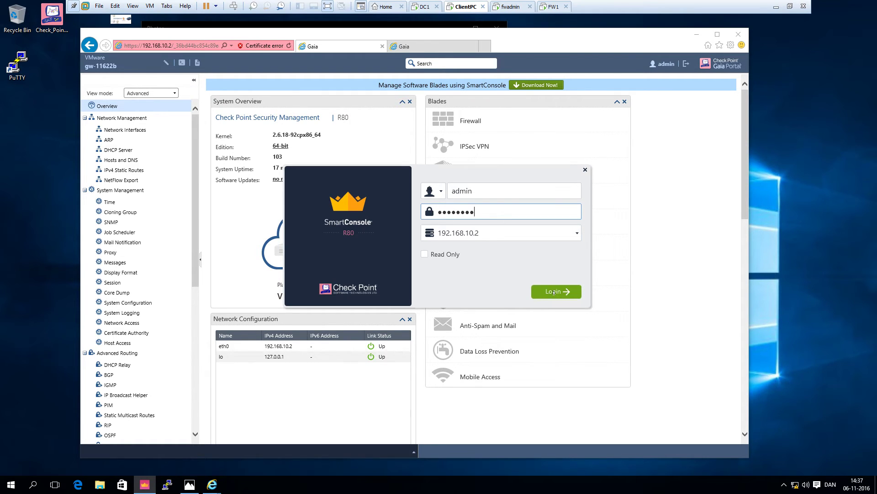
pyautogui.click(554, 291)
pyautogui.click(554, 292)
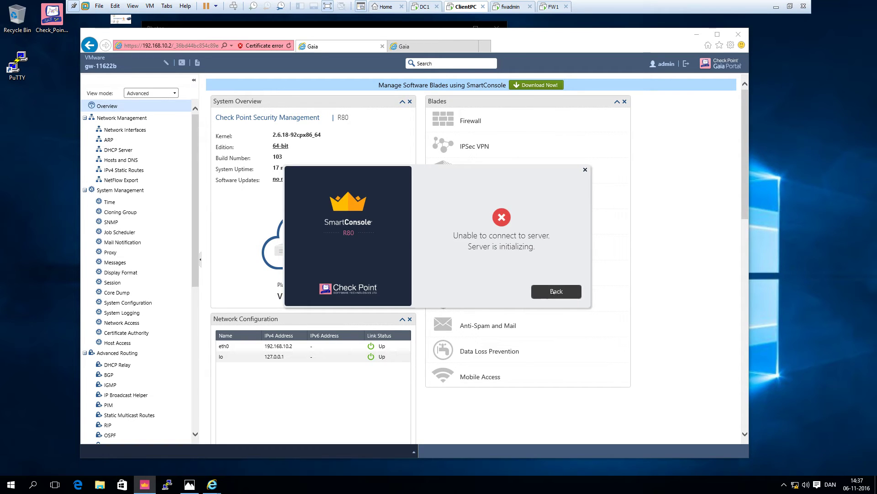
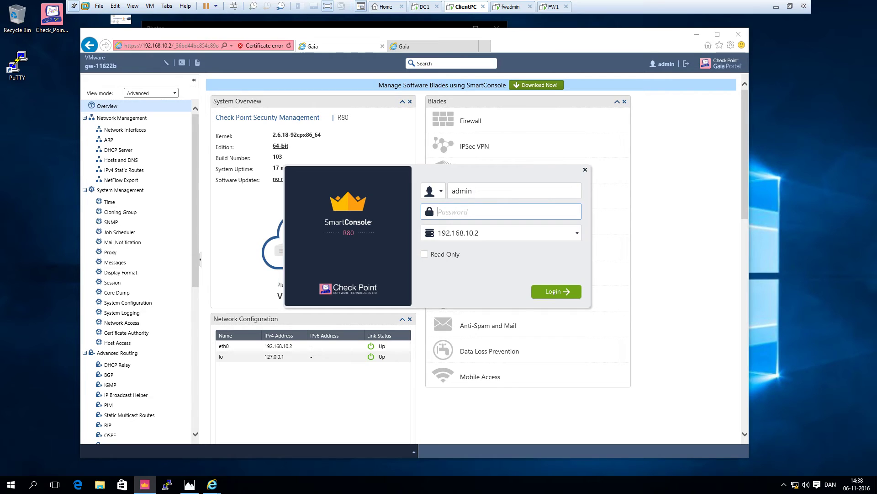
# - Log in to the management server at 192.168.10.2, retrying after the server-initializing error
pyautogui.write('********')
pyautogui.click(554, 292)
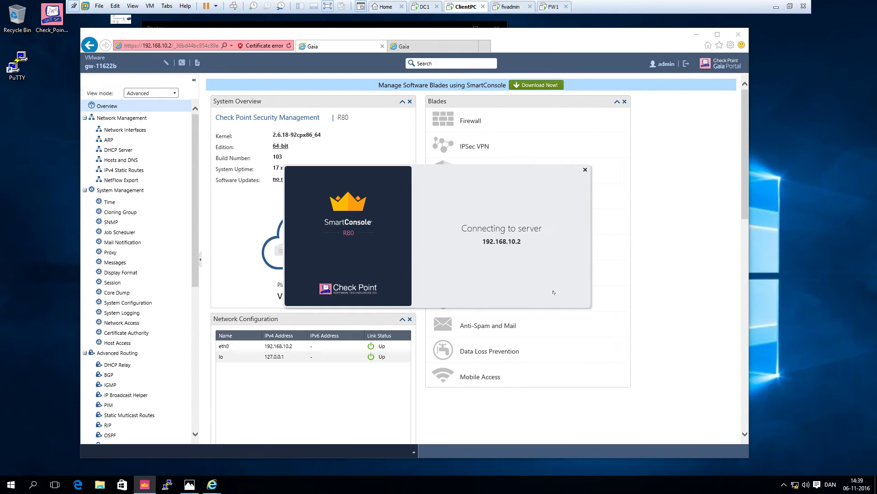
pyautogui.click(553, 291)
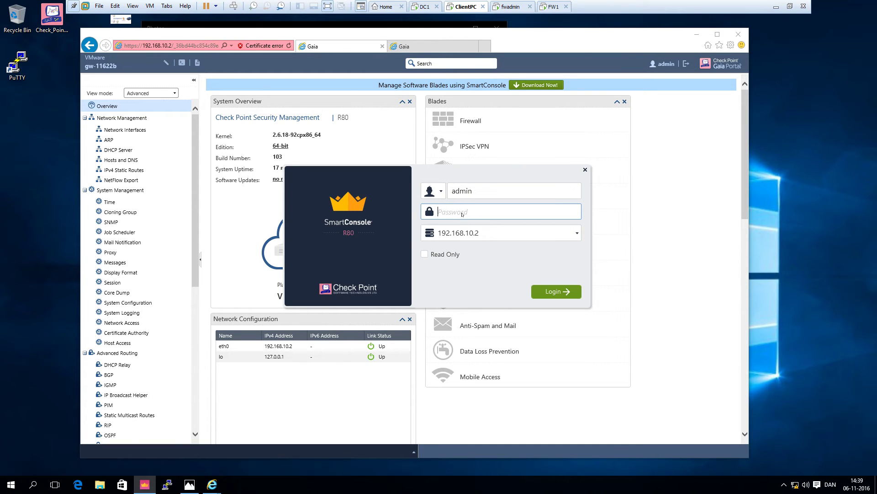
pyautogui.press('Return')
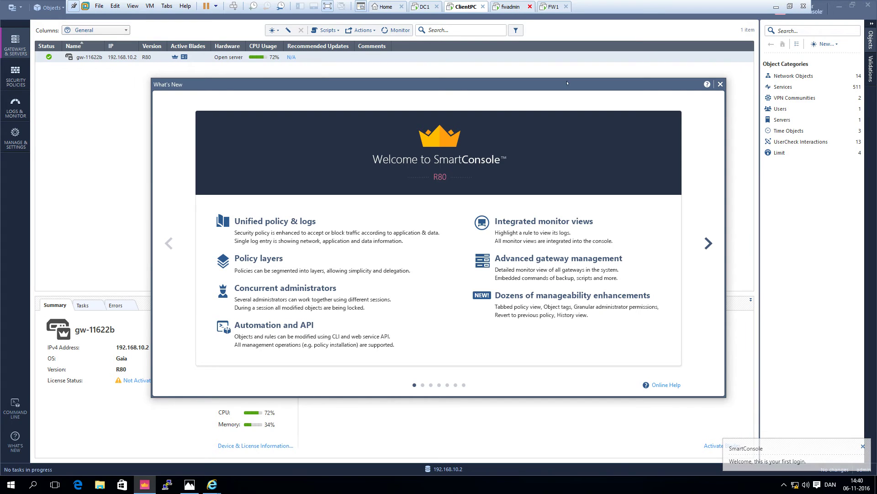
# - Close the What's New window and browse the Network Objects > Networks list
pyautogui.click(720, 84)
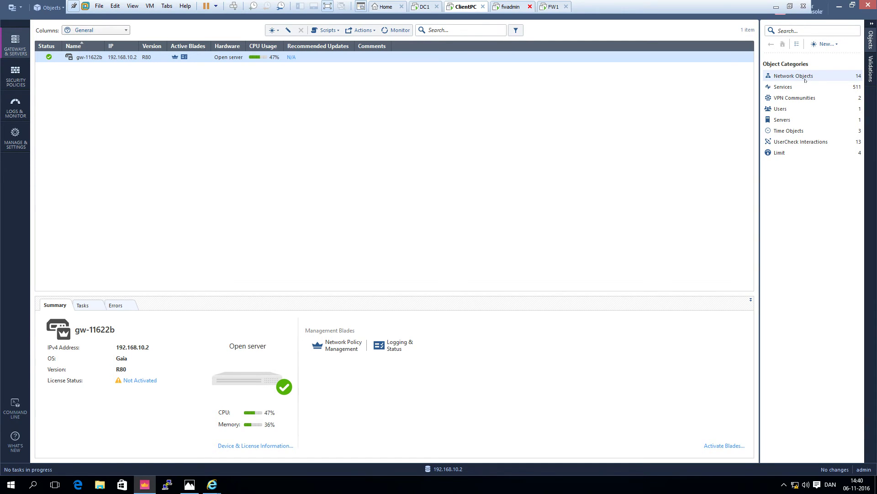
pyautogui.click(804, 77)
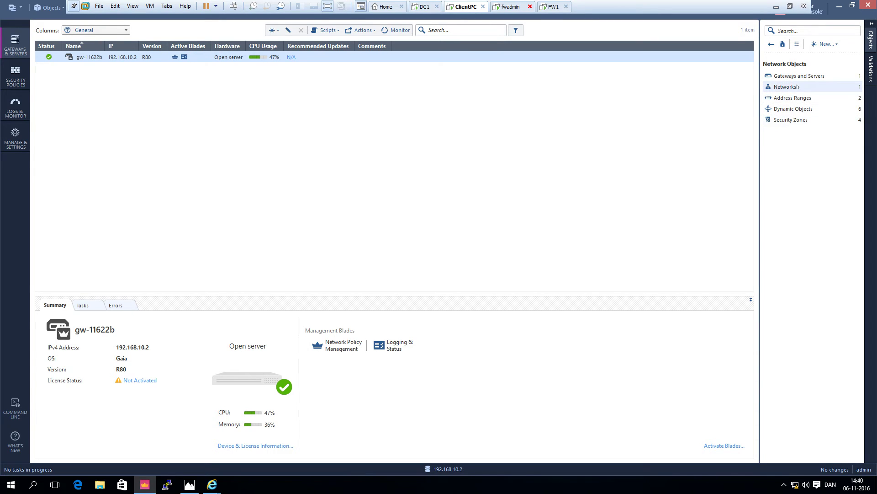
pyautogui.click(797, 87)
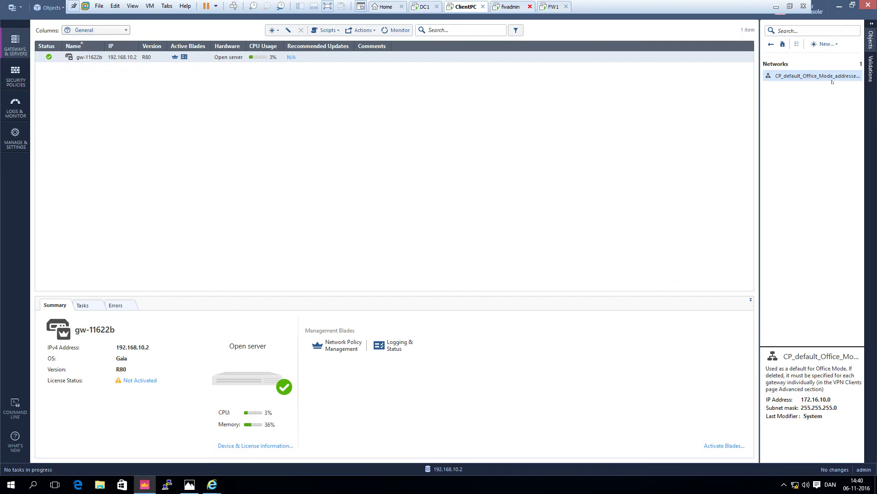
pyautogui.click(771, 44)
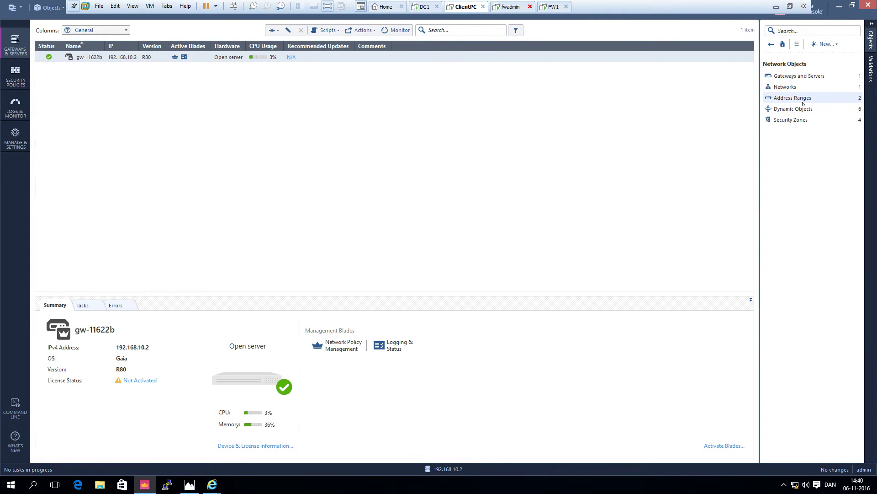
# - Browse the Address Ranges and Dynamic Objects categories, then go to Security Policies
pyautogui.click(797, 99)
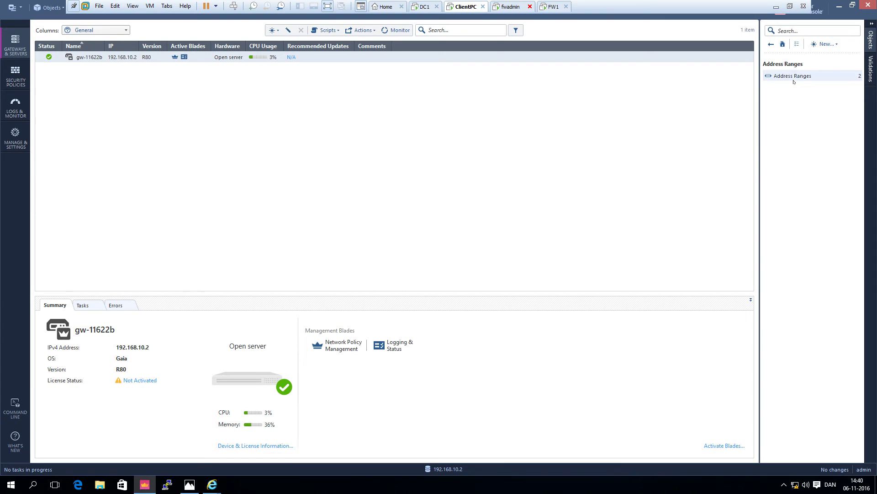
pyautogui.click(794, 78)
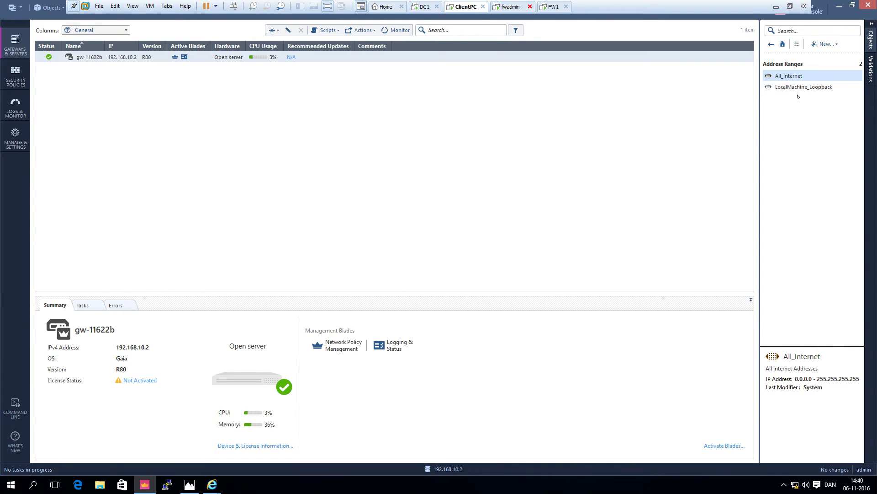
pyautogui.moveTo(798, 78)
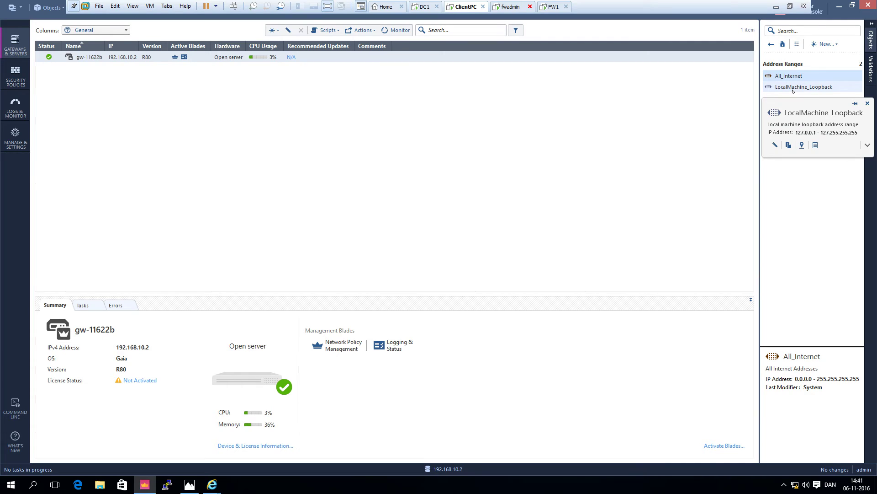
pyautogui.hotkey('alt', 'Left')
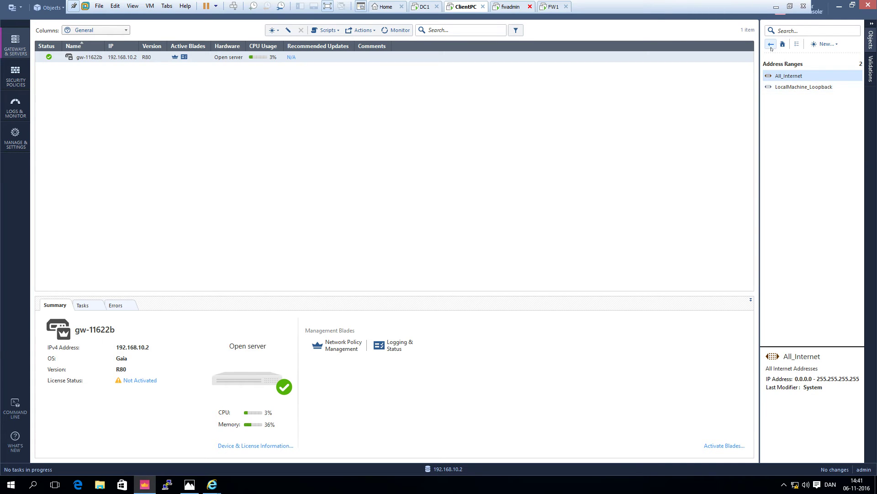
pyautogui.click(771, 44)
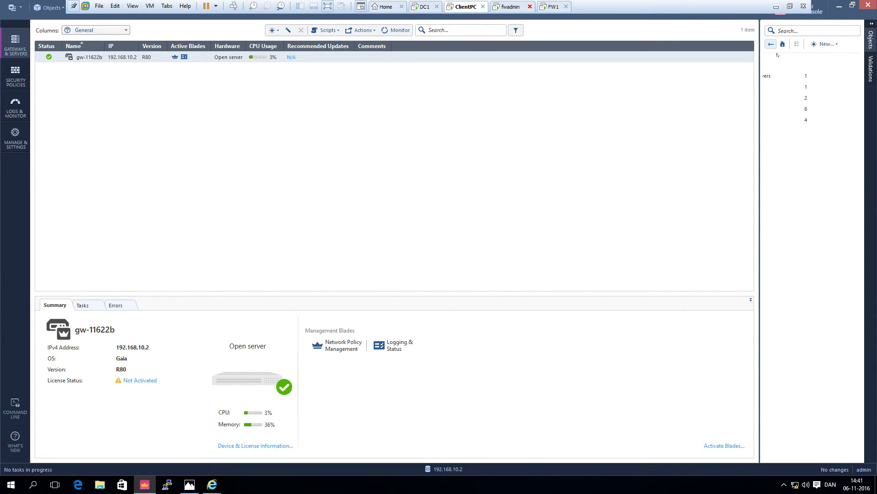
pyautogui.click(793, 110)
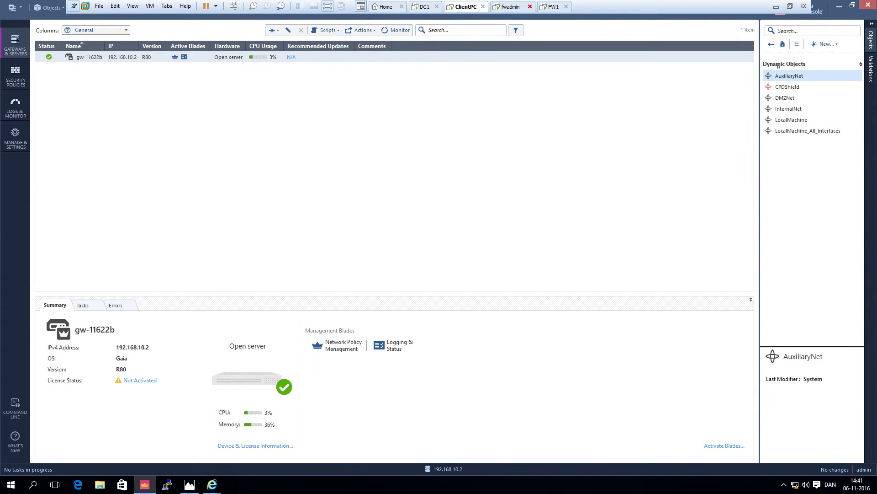
pyautogui.click(771, 44)
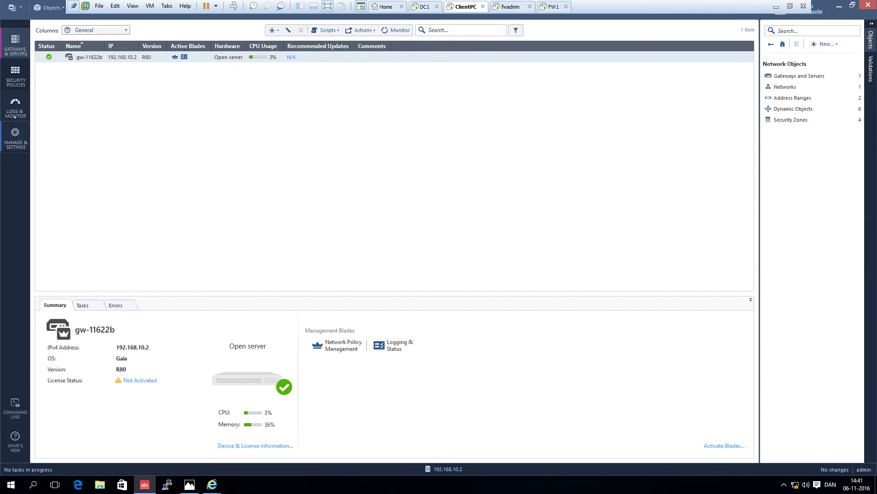
pyautogui.click(16, 81)
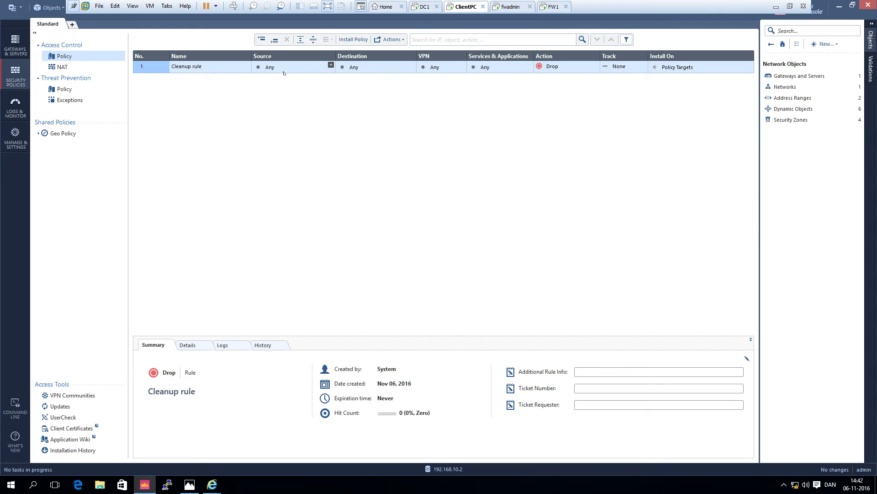
# - Go back to Gateways & Servers after checking the policy has only the Cleanup rule
pyautogui.click(16, 46)
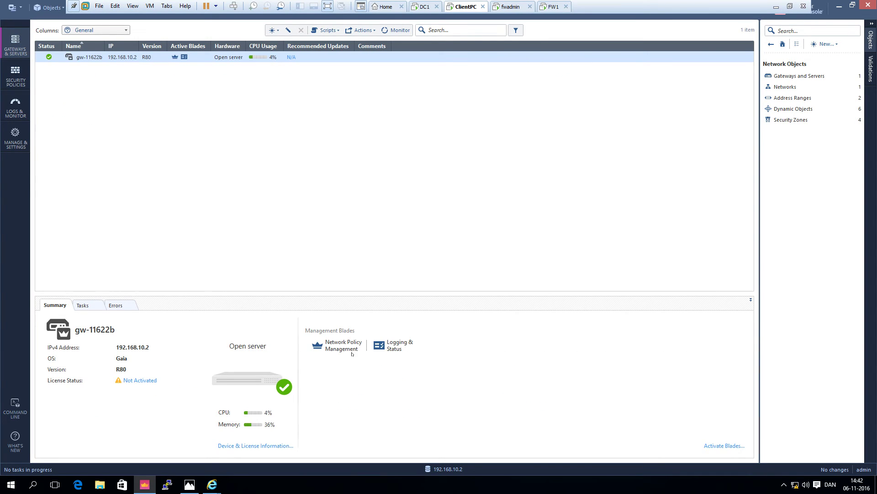
# - Start a new Security Gateway using the classic creation form
pyautogui.click(800, 76)
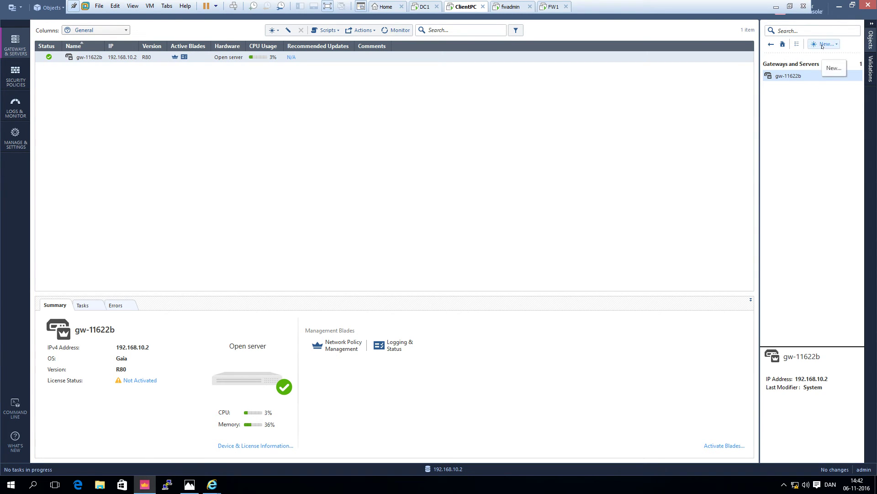
pyautogui.click(823, 45)
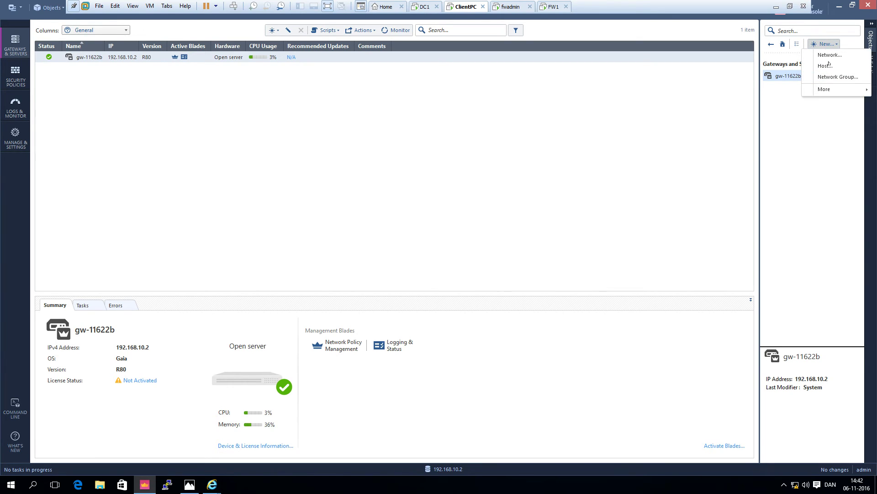
pyautogui.moveTo(827, 90)
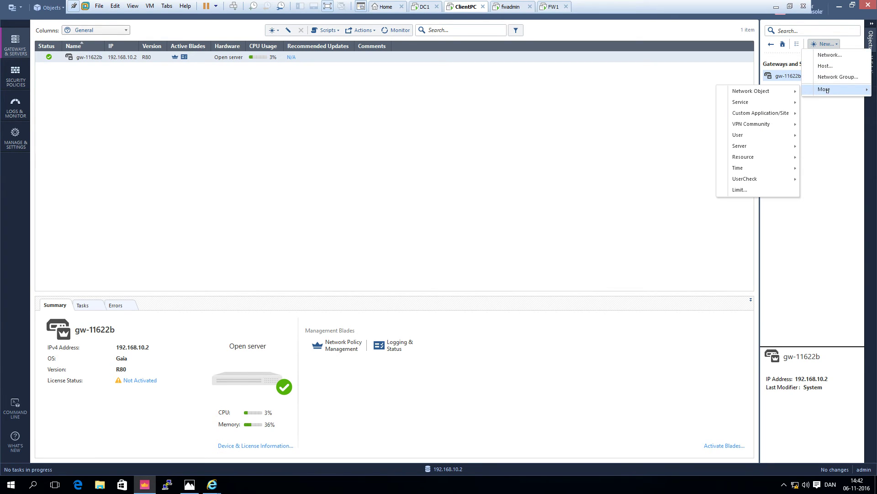
pyautogui.click(827, 90)
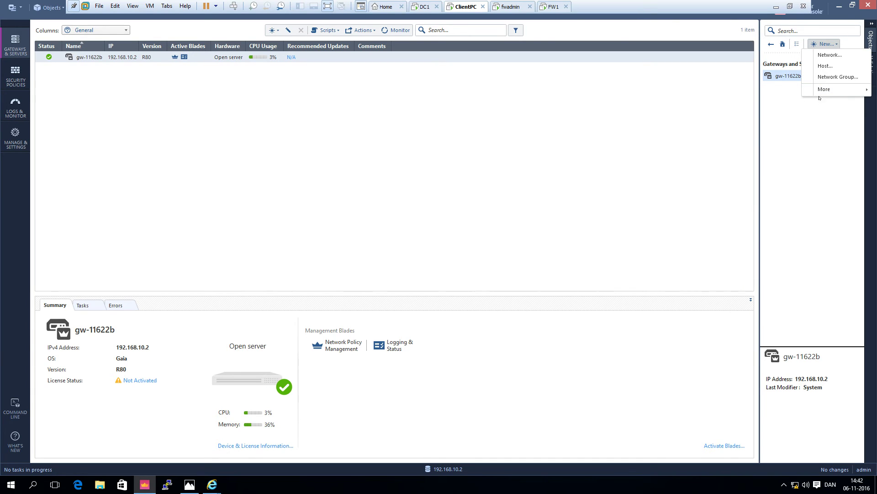
pyautogui.rightClick(804, 109)
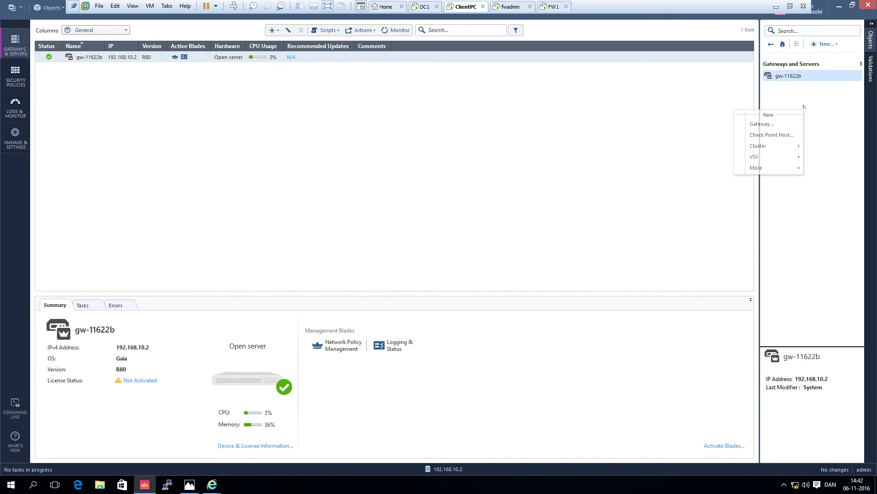
pyautogui.click(769, 124)
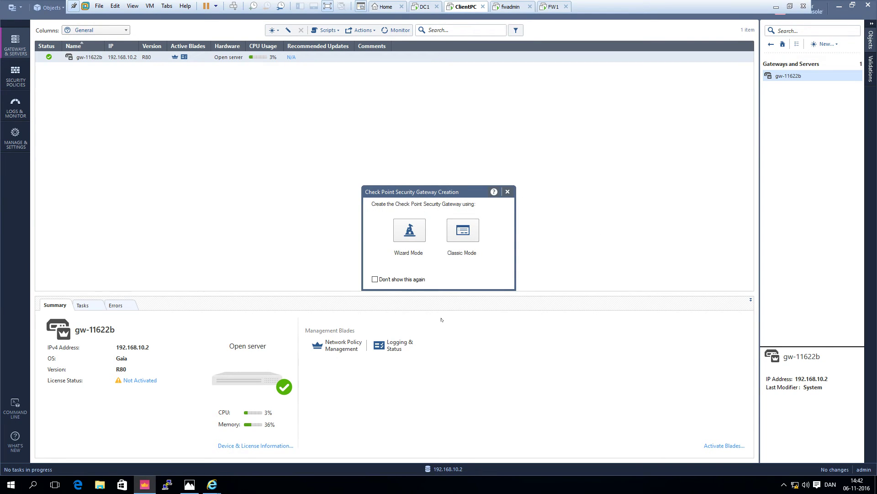
pyautogui.click(463, 231)
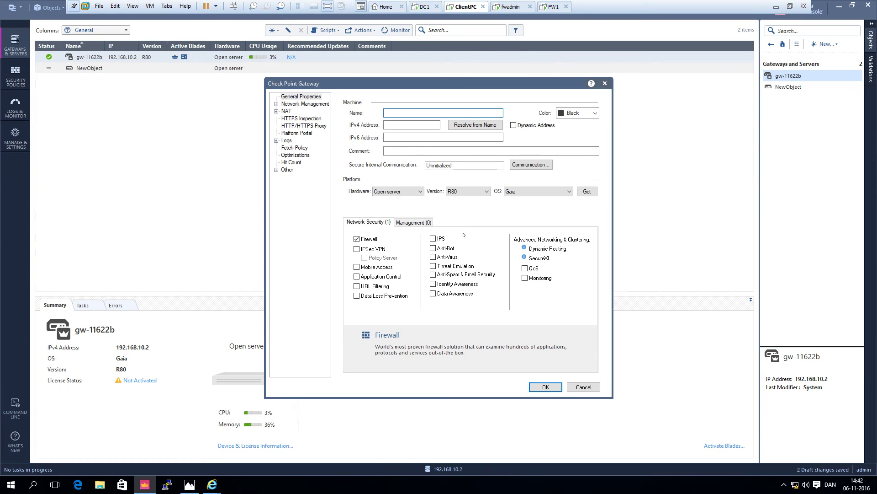
# - Name the gateway FW01 with IPv4 192.168.1.2, fixing the duplicate-name clash, and open Communication
pyautogui.write('FW1')
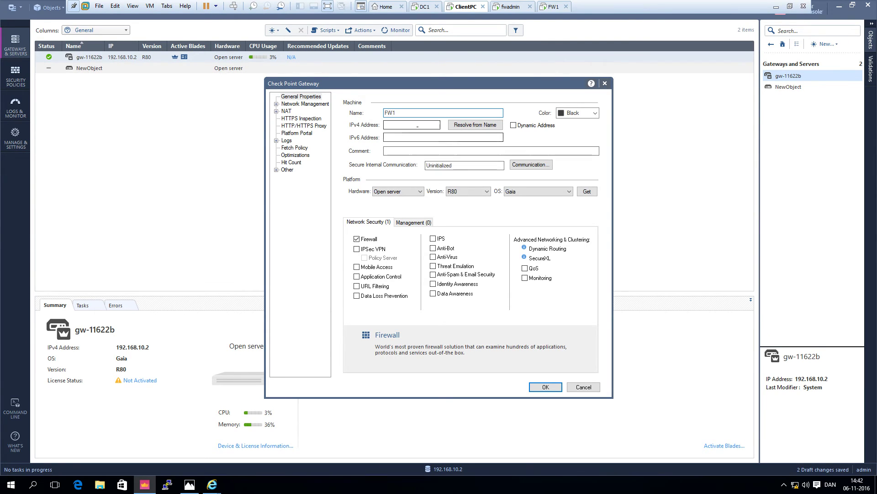
pyautogui.click(412, 124)
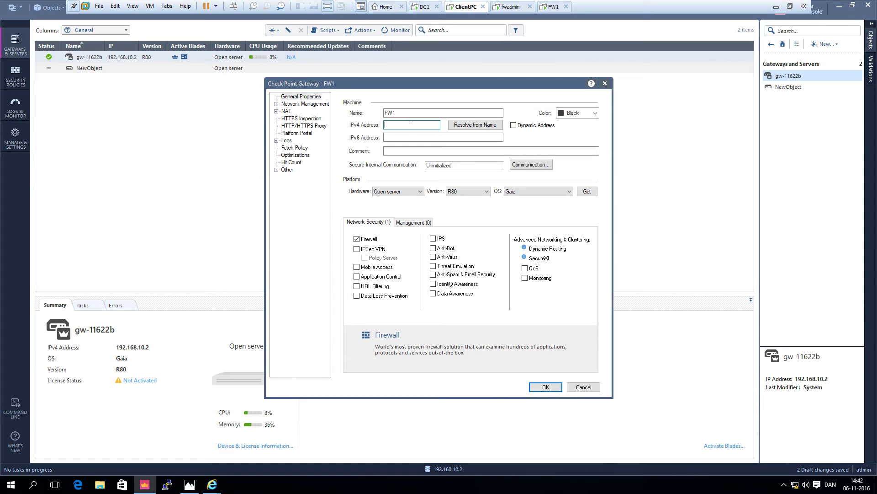
pyautogui.write('192.168.1.2')
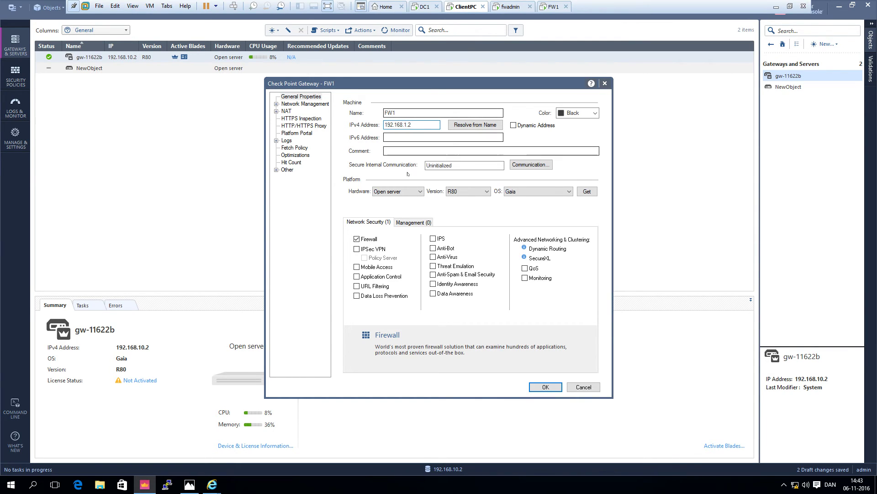
pyautogui.click(530, 166)
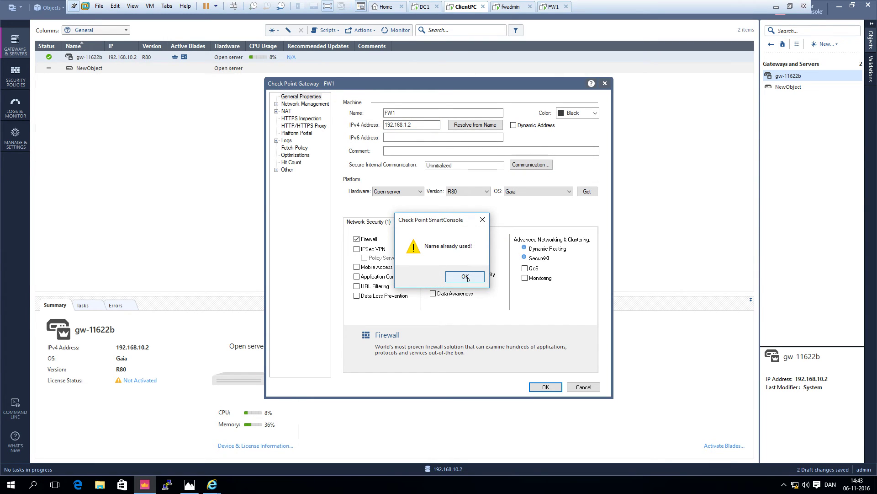
pyautogui.click(466, 277)
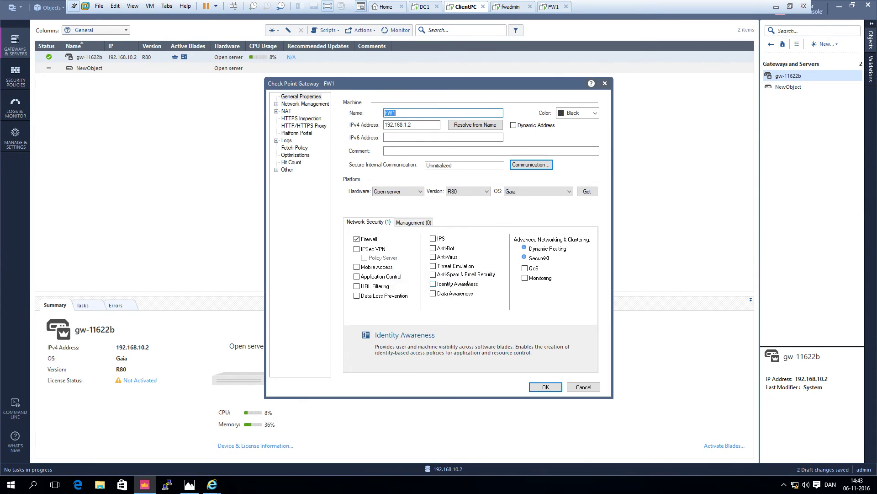
pyautogui.click(401, 112)
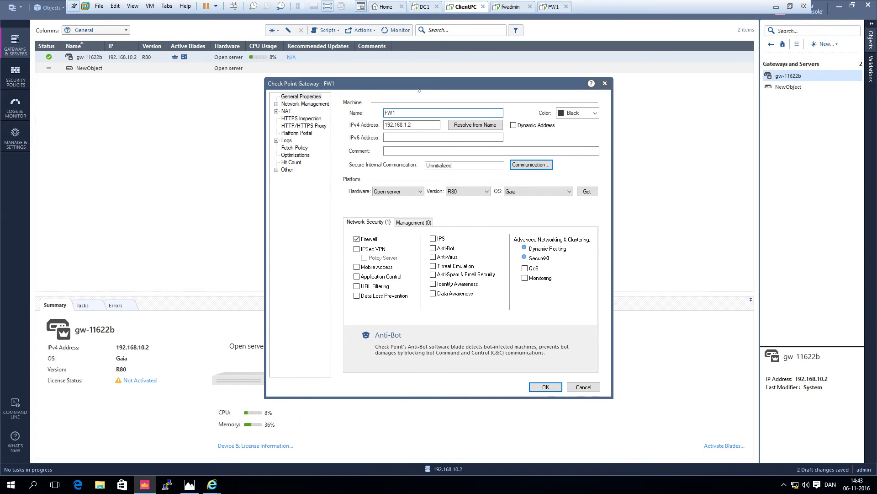
pyautogui.press('Left')
pyautogui.write('0')
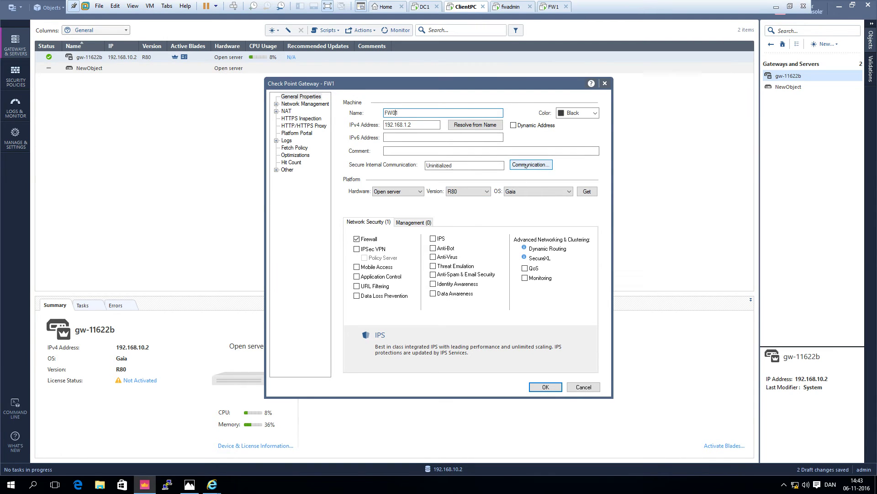
pyautogui.click(526, 165)
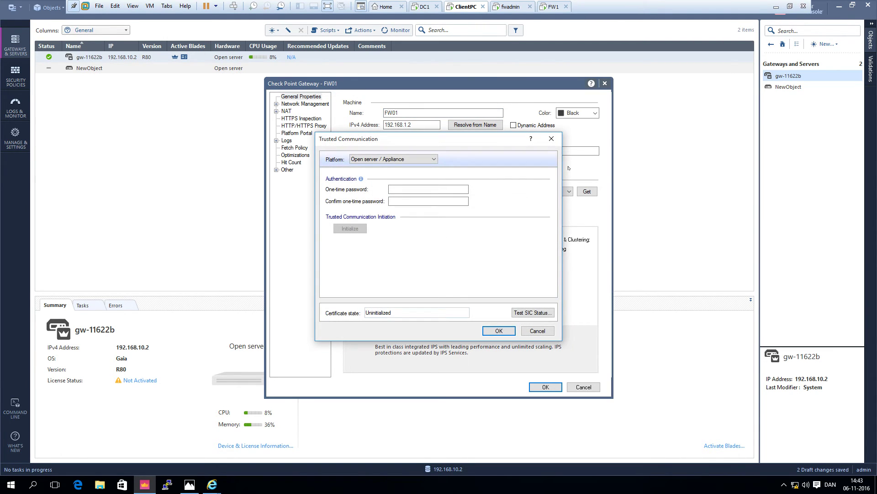
# - Enter and confirm the one-time password, initialize trust with FW01, and fetch its topology
pyautogui.click(429, 189)
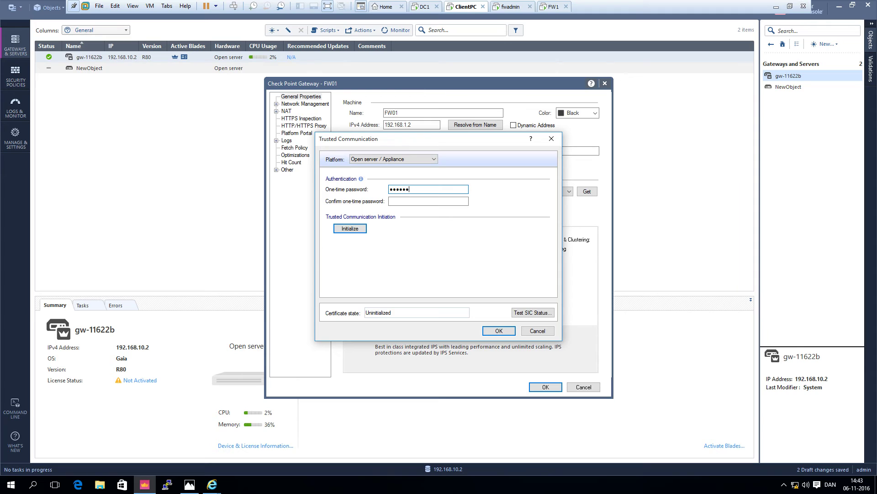
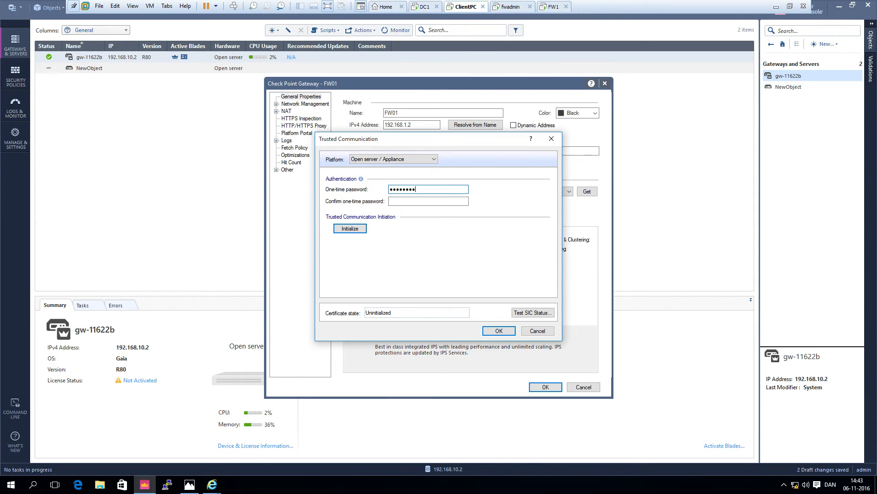
pyautogui.click(428, 201)
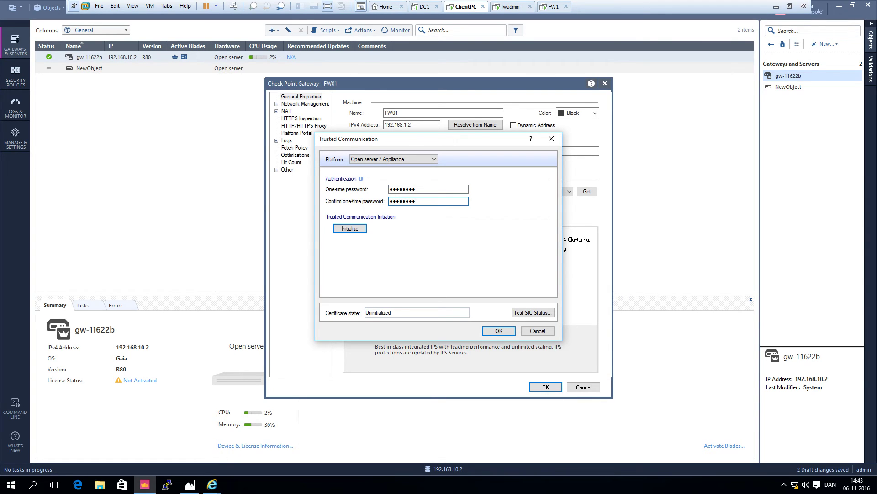
pyautogui.click(351, 229)
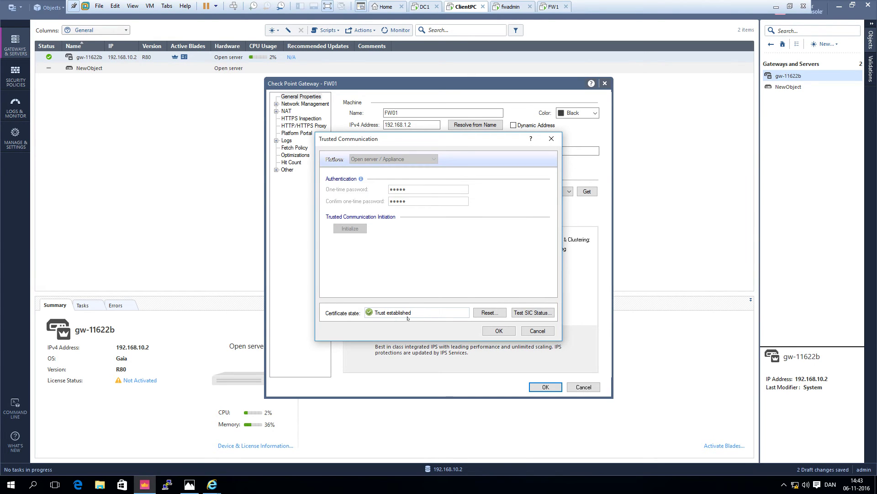
pyautogui.click(507, 332)
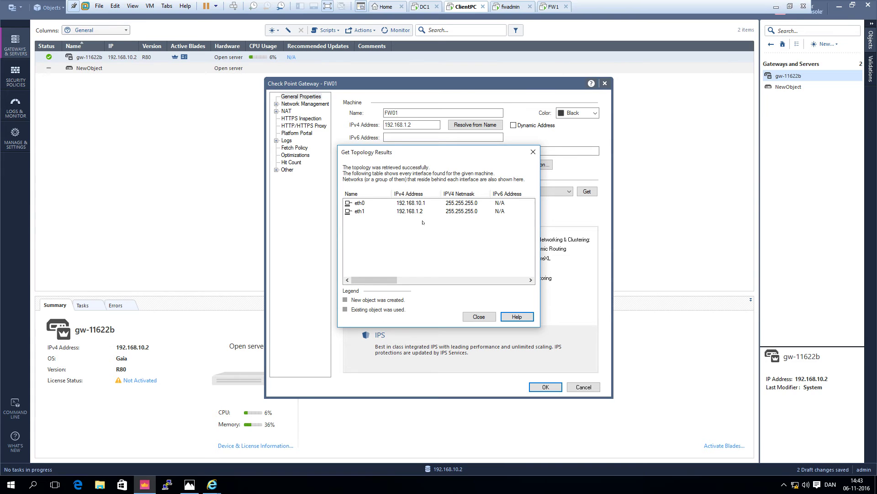
# - Close the topology results, keep Gaia as FW01's OS, and go to Network Management
pyautogui.click(479, 316)
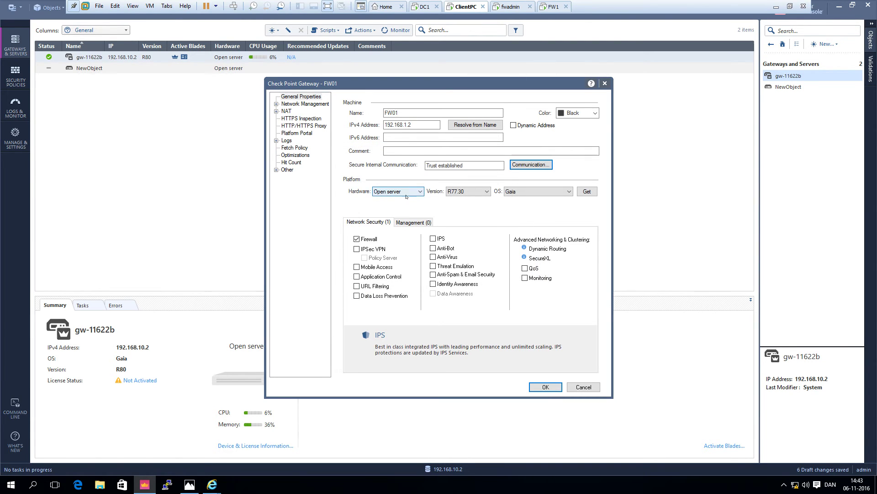
pyautogui.click(508, 192)
pyautogui.click(521, 200)
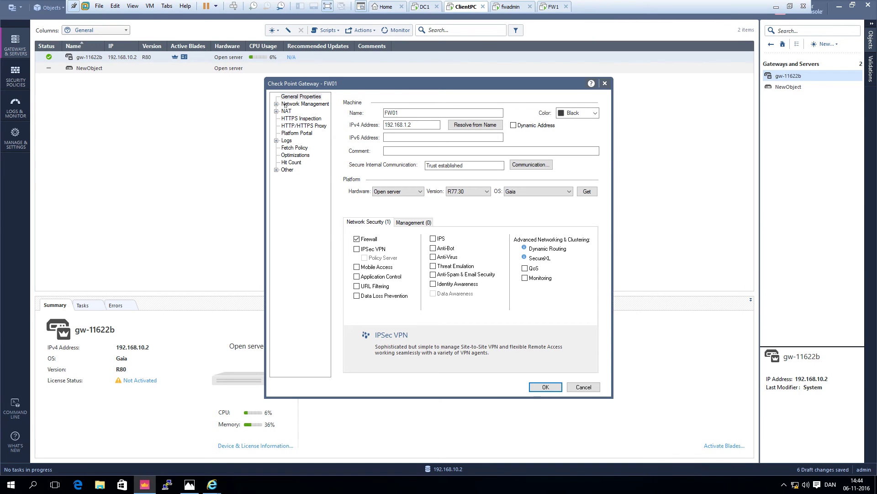
pyautogui.click(285, 105)
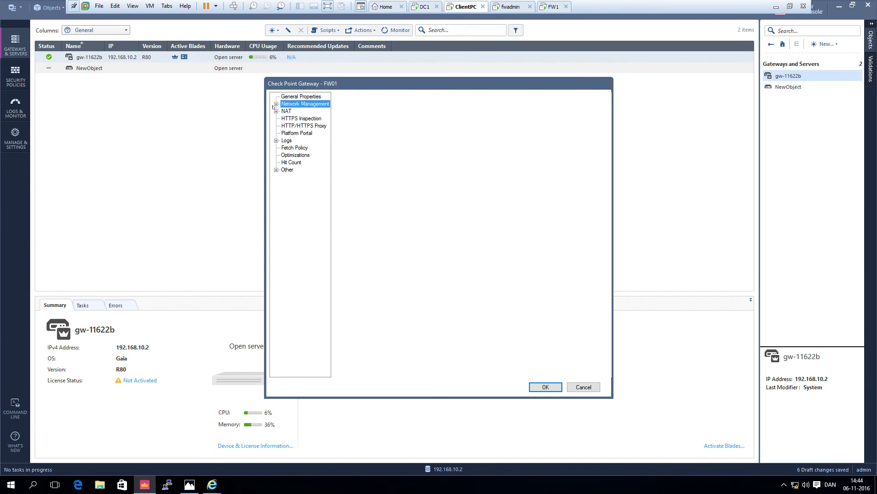
# - Check eth0 is Internal with Prevent and Log anti-spoofing, then view FW01's Logs page
pyautogui.click(276, 105)
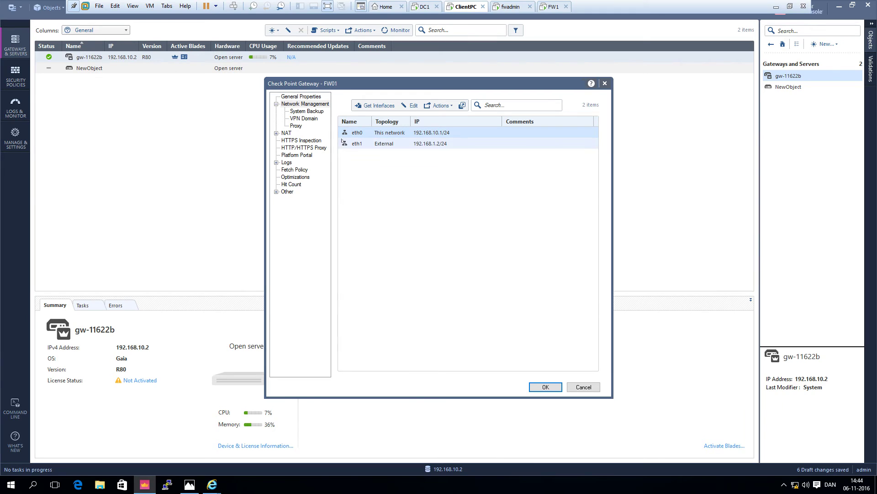
pyautogui.click(413, 106)
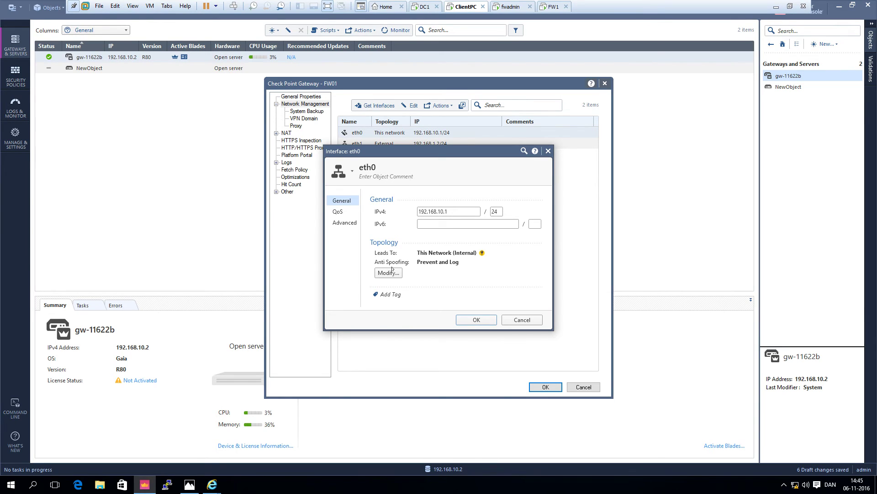
pyautogui.click(391, 272)
pyautogui.click(477, 320)
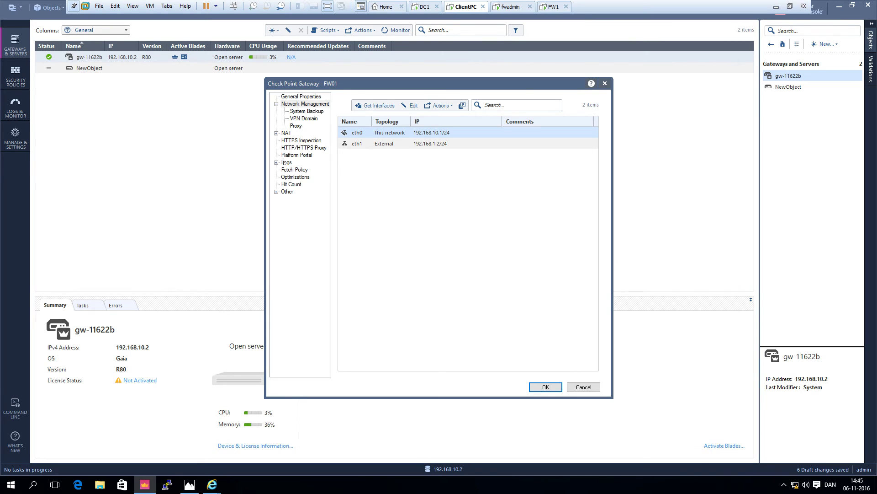
pyautogui.click(286, 162)
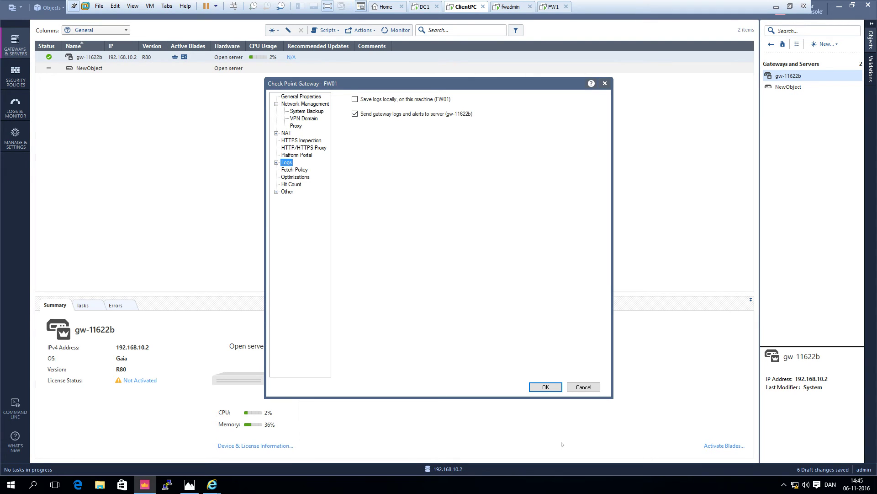
# - Save FW01 so its signature keys generate and it joins the gateways list
pyautogui.click(541, 383)
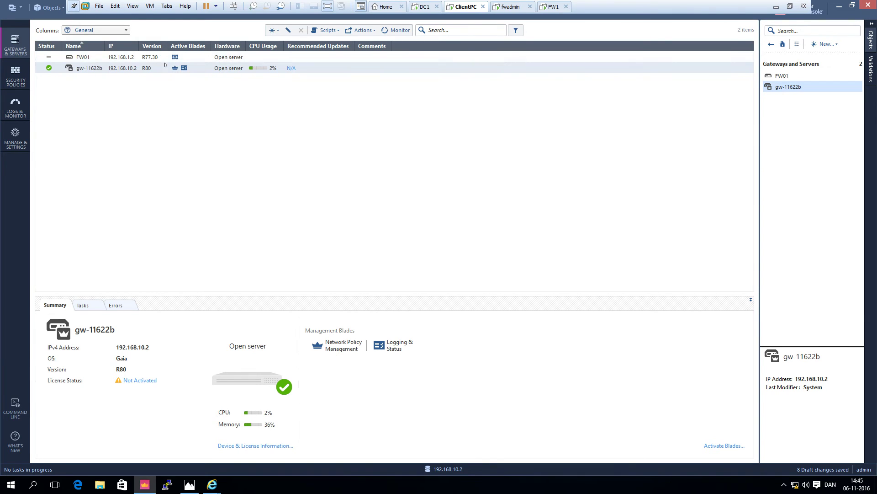
# - Insert a rule named DNS above the Cleanup rule and select its Source cell
pyautogui.click(17, 81)
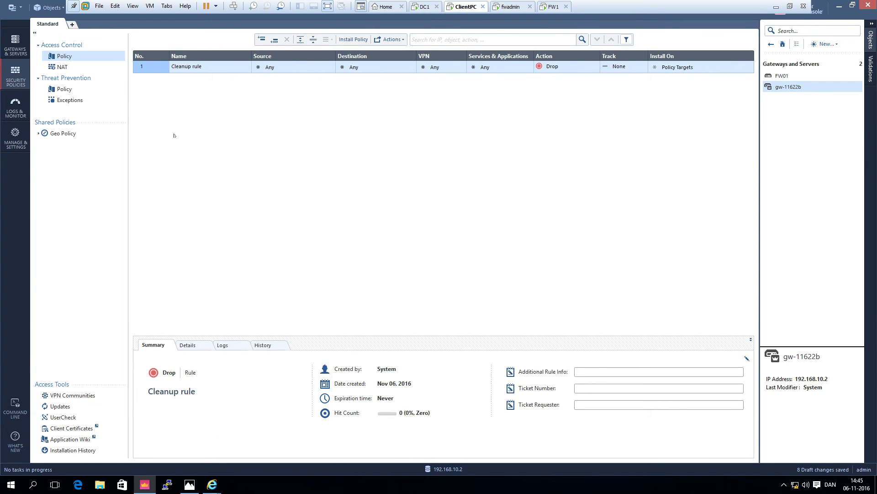
pyautogui.rightClick(153, 70)
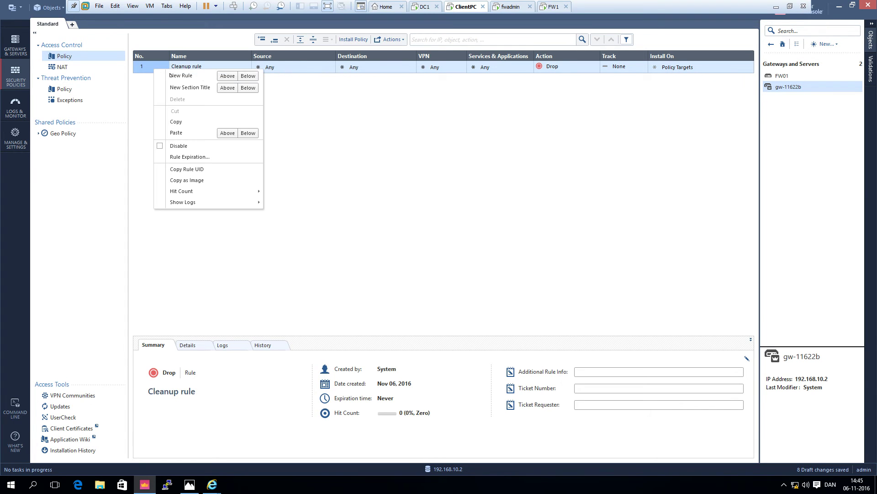
pyautogui.click(221, 76)
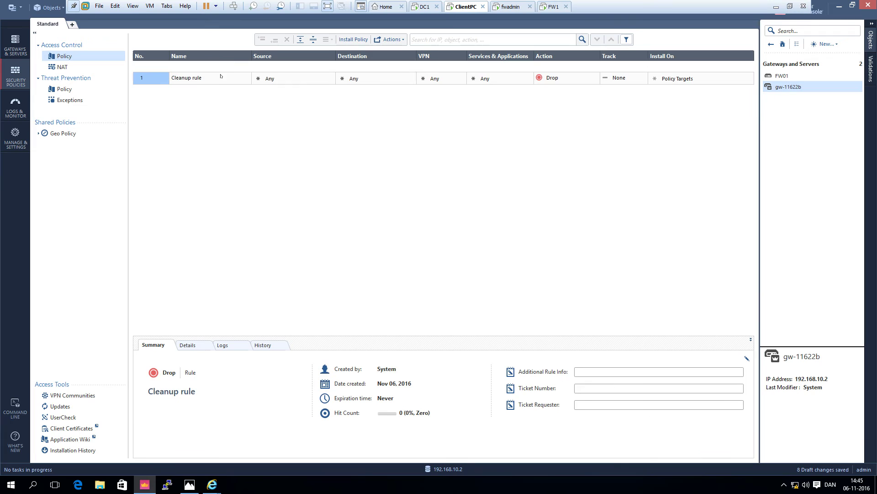
pyautogui.click(191, 67)
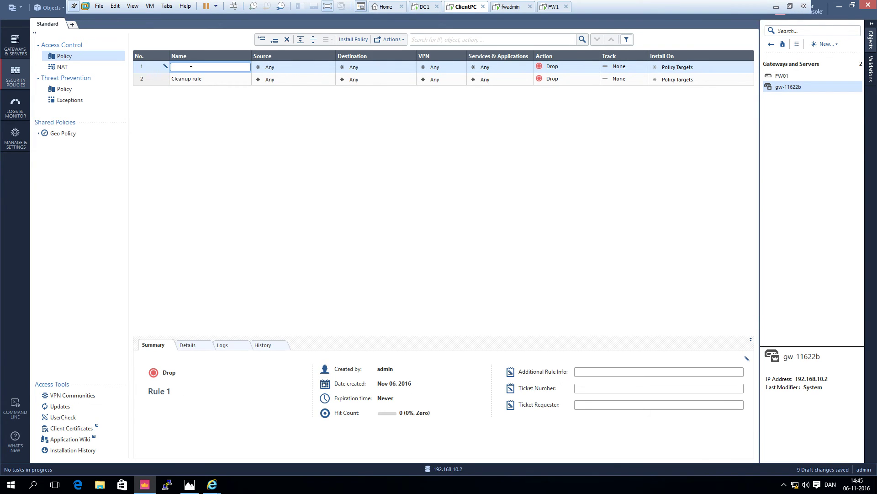
pyautogui.write('DNS')
pyautogui.click(331, 65)
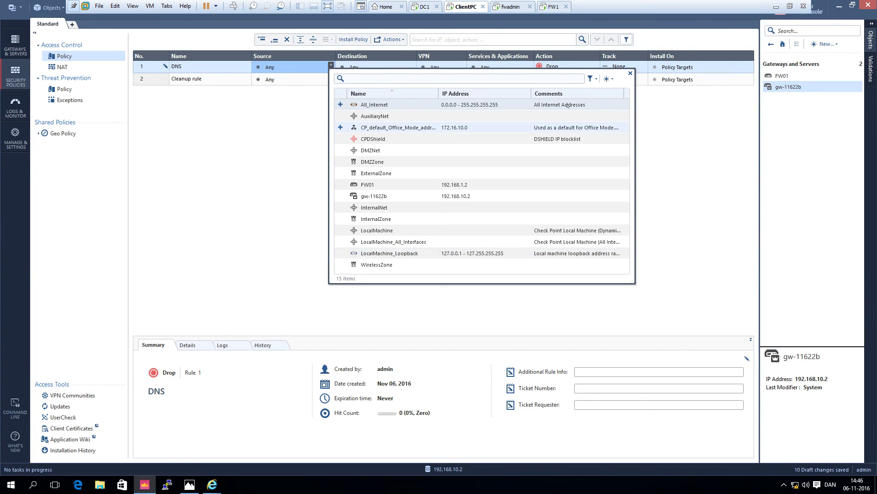
# - Create a new host DC1 with IP address 192.168.10.10
pyautogui.click(610, 79)
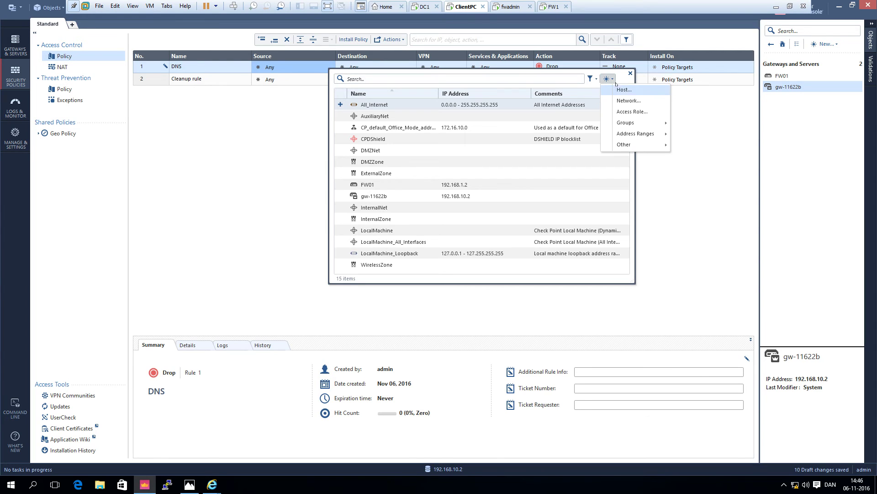
pyautogui.click(622, 90)
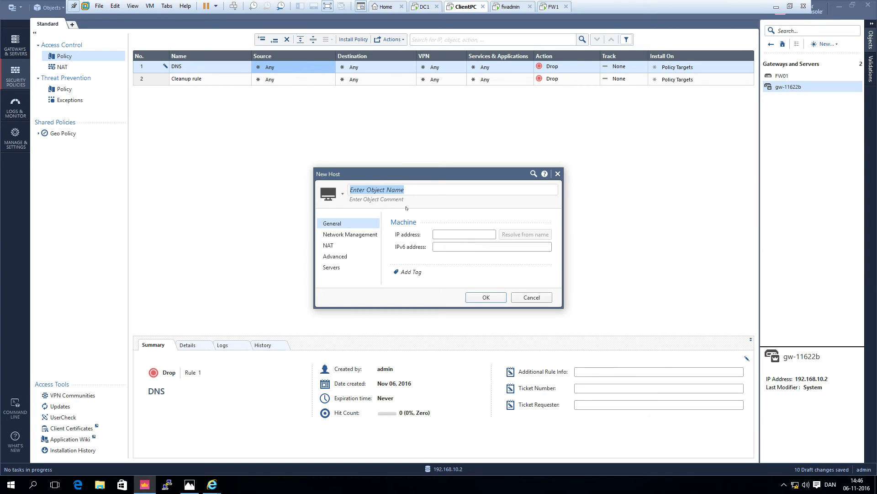
pyautogui.write('D')
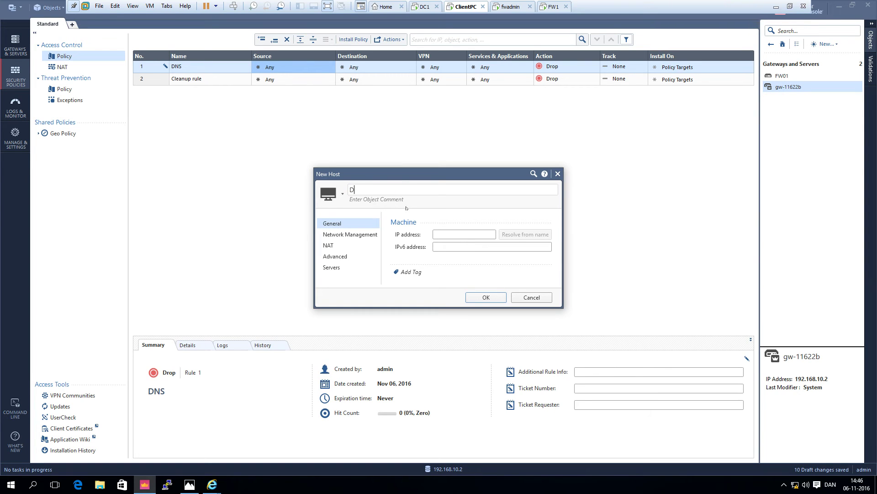
pyautogui.write('C')
pyautogui.write('1')
pyautogui.press('Tab')
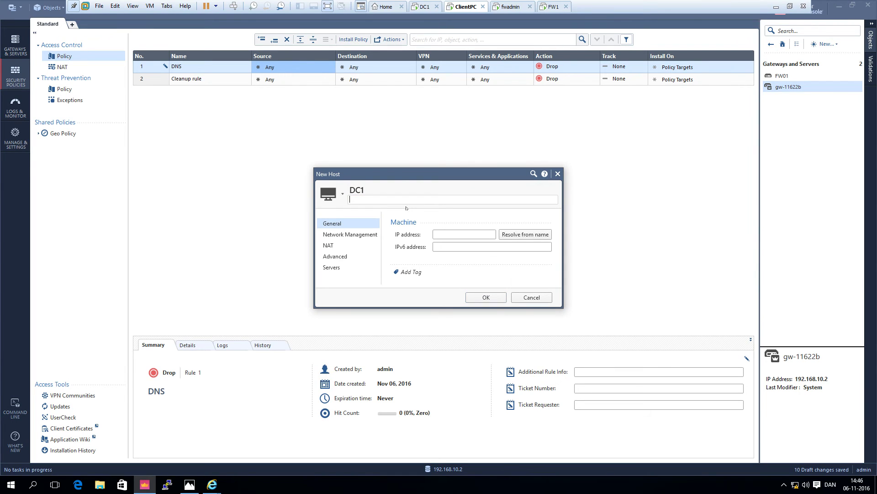
pyautogui.press('Tab')
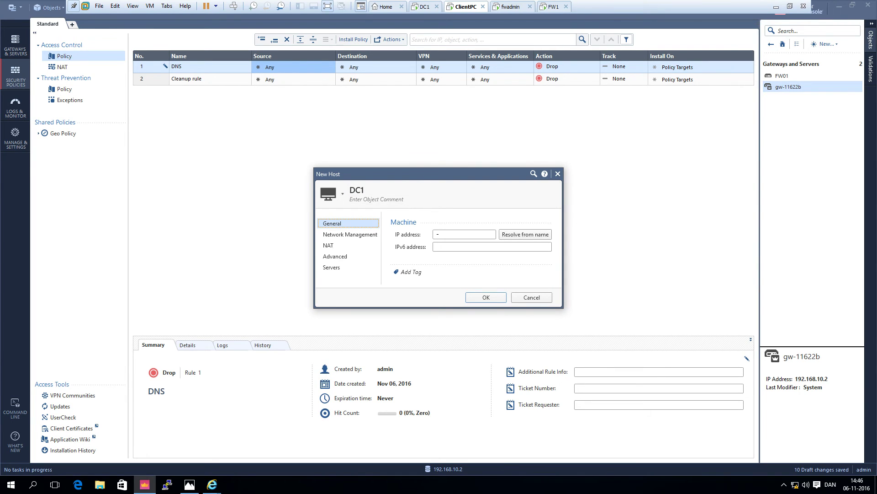
pyautogui.press('Tab')
pyautogui.write('192.168.10.10')
# - Enable automatic address translation for DC1 installed on FW01, and confirm the host
pyautogui.click(343, 235)
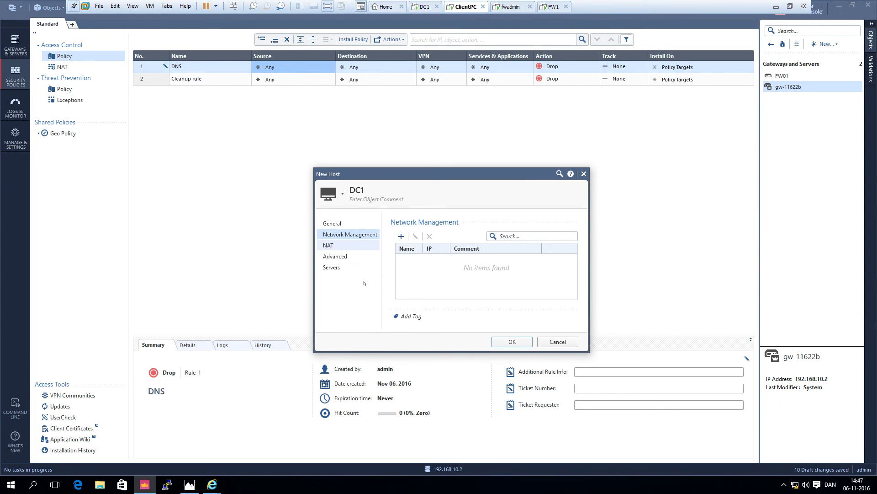
pyautogui.click(345, 245)
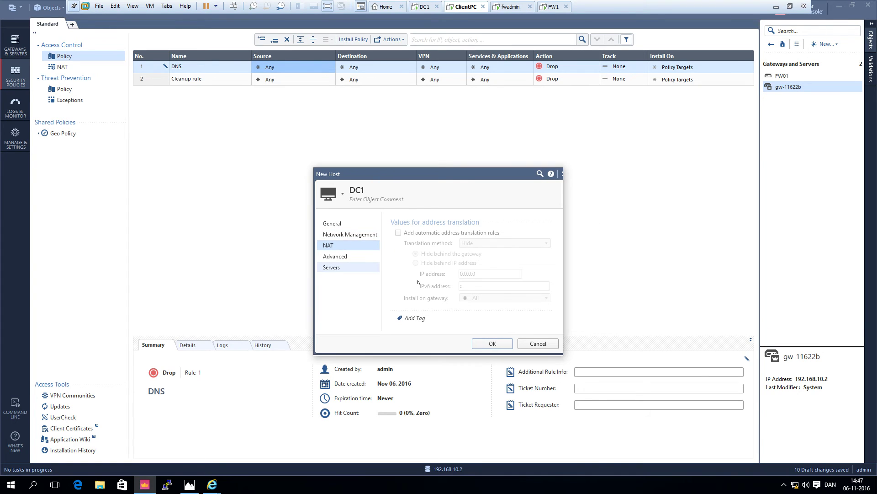
pyautogui.click(417, 234)
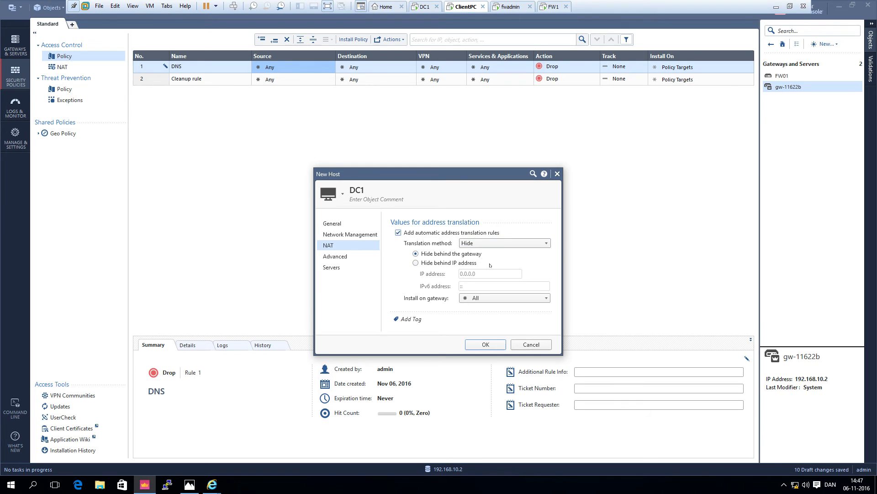
pyautogui.click(480, 301)
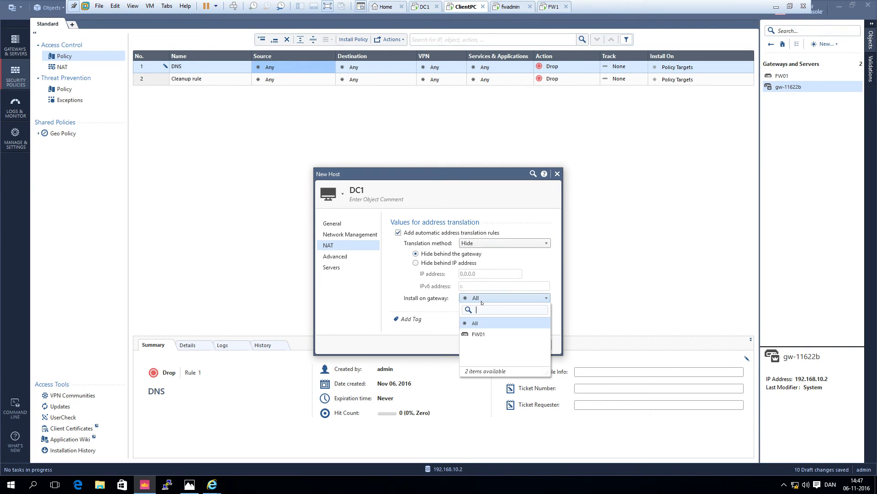
pyautogui.click(473, 335)
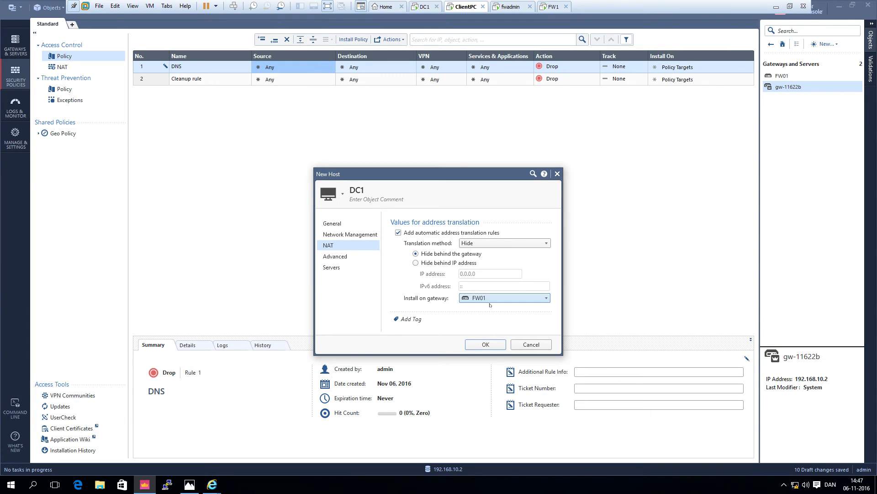
pyautogui.click(485, 344)
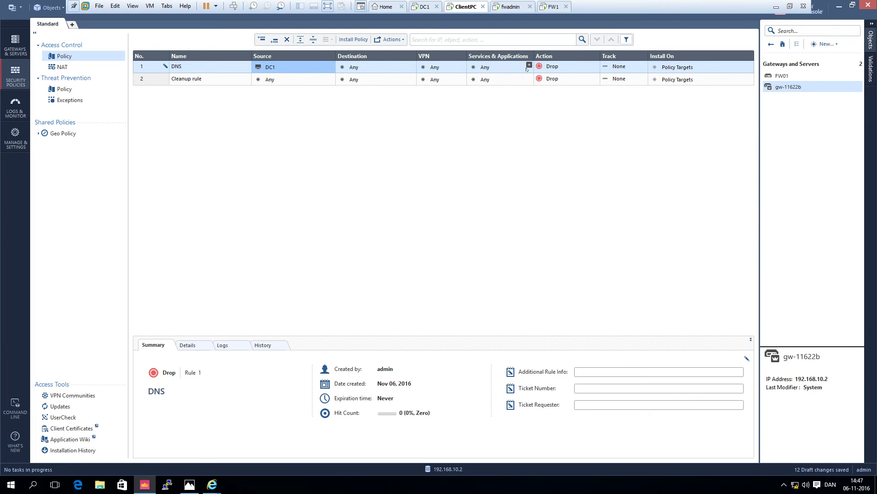
# - Add the dns service to the DNS rule's Services
pyautogui.click(529, 65)
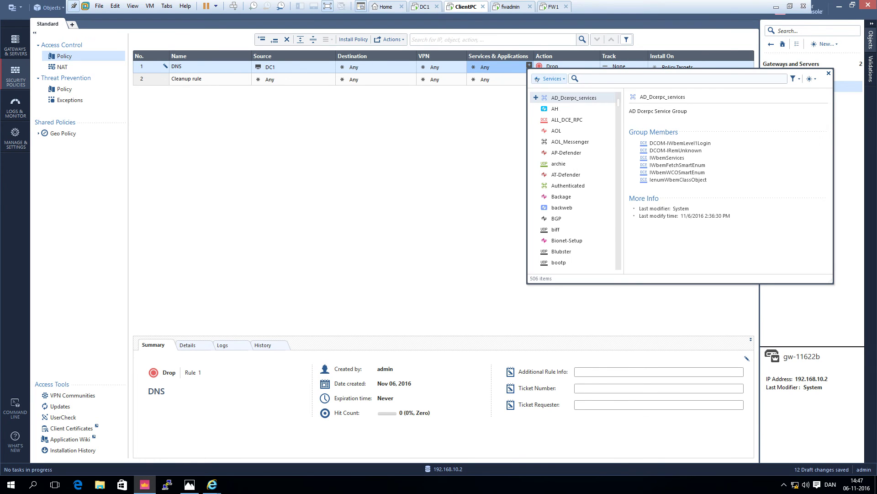
pyautogui.write('dns')
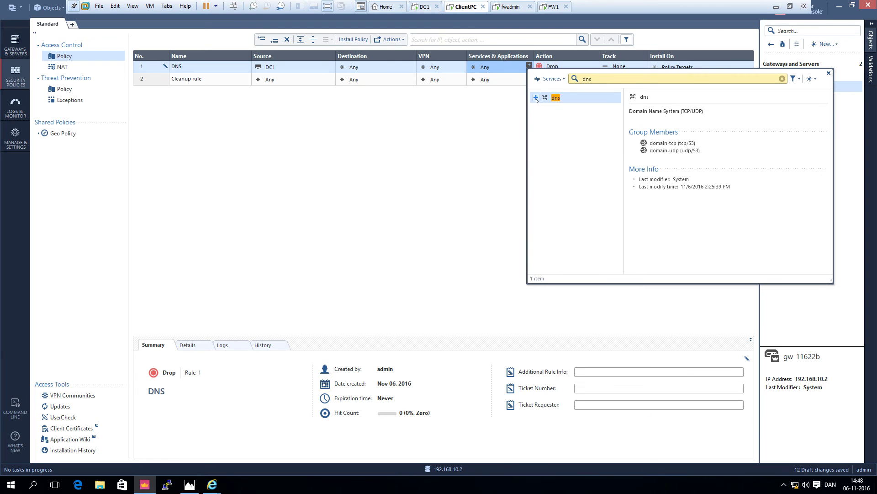
pyautogui.click(536, 99)
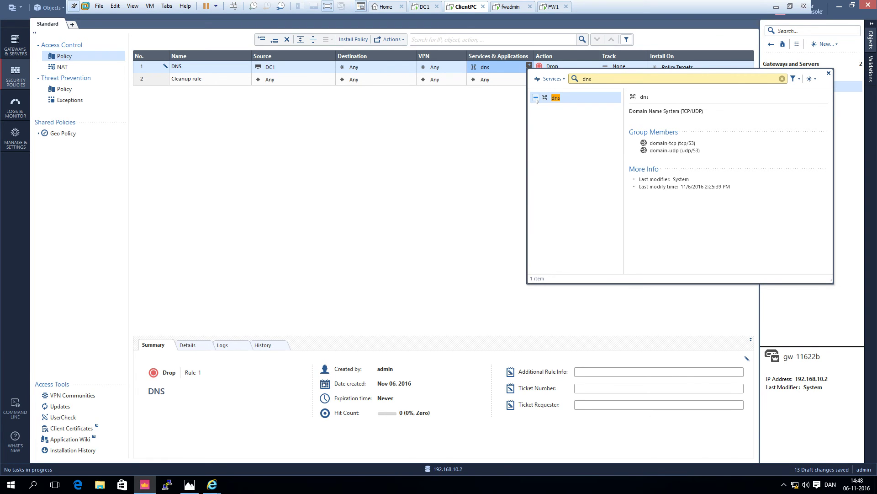
pyautogui.click(828, 73)
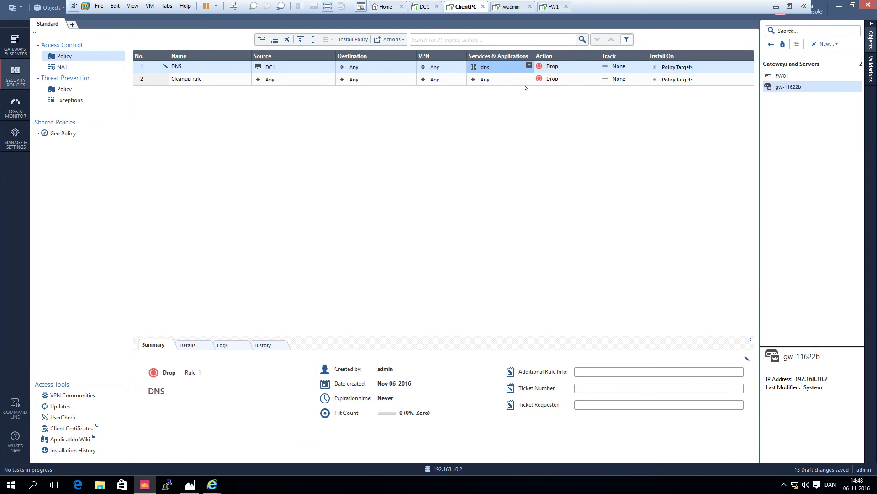
# - Set the DNS rule to Accept with Log tracking, installed only on FW01
pyautogui.click(551, 69)
pyautogui.click(552, 69)
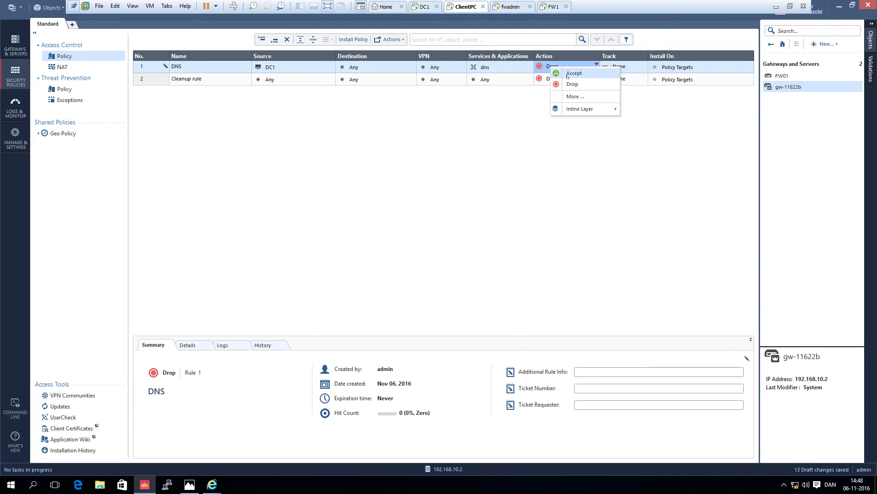
pyautogui.click(568, 74)
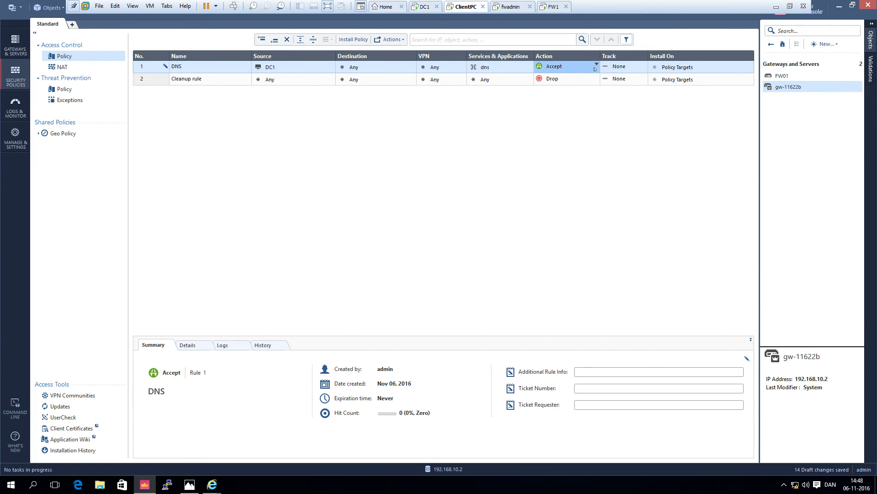
pyautogui.click(623, 67)
pyautogui.click(623, 66)
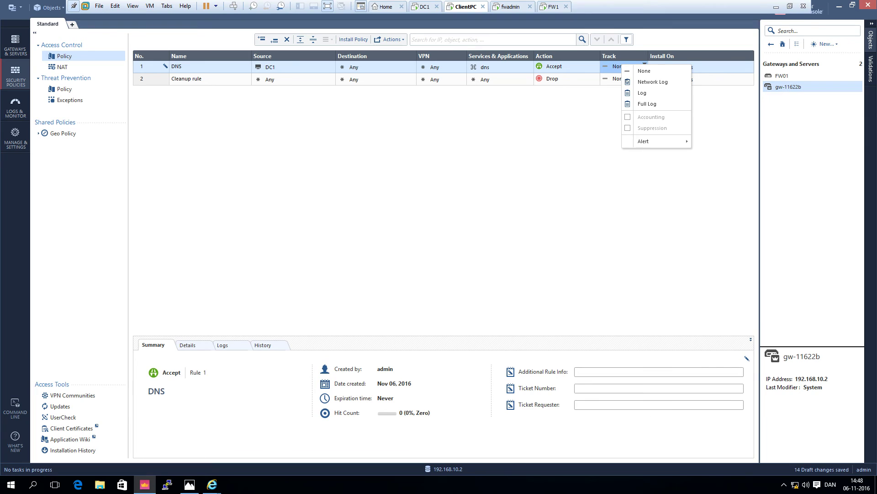
pyautogui.click(642, 92)
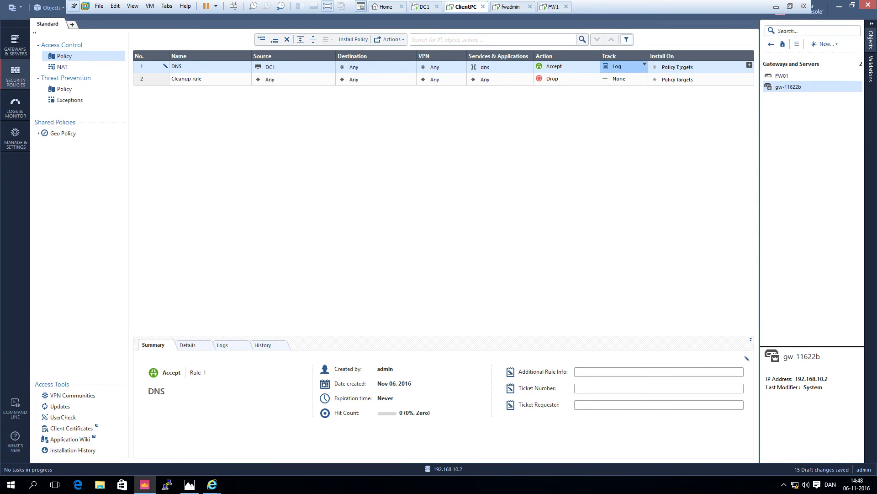
pyautogui.click(749, 65)
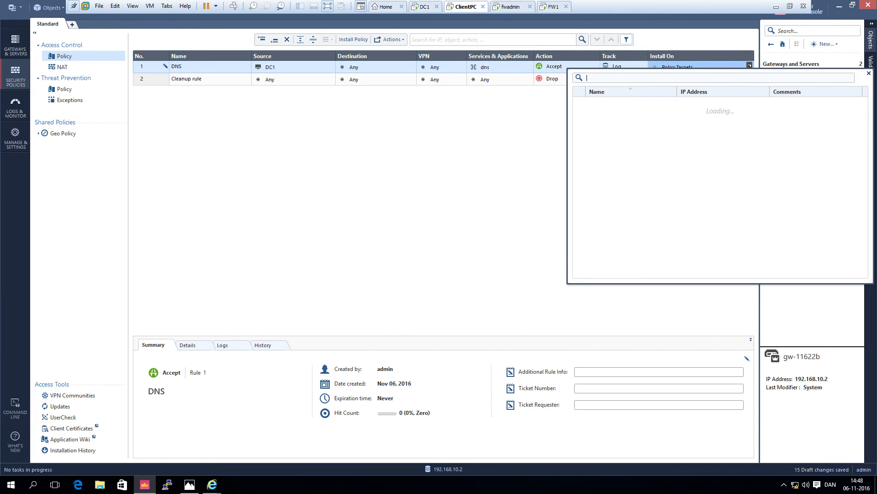
pyautogui.click(595, 104)
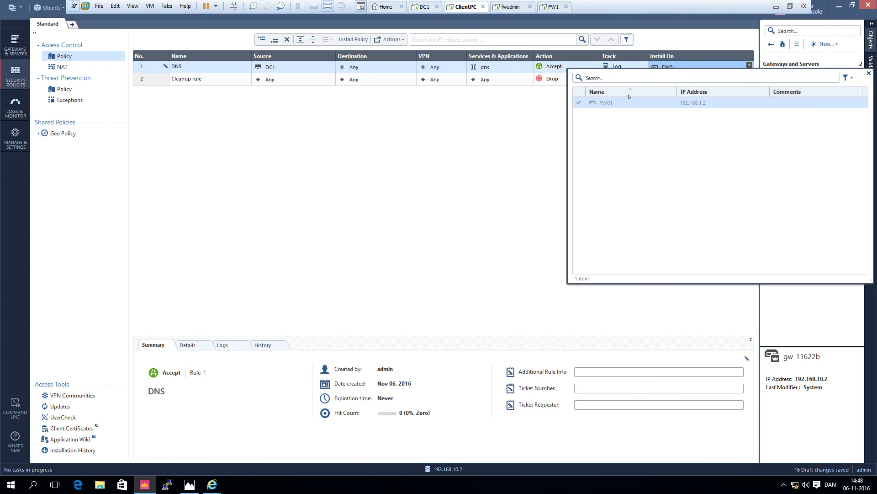
pyautogui.click(870, 73)
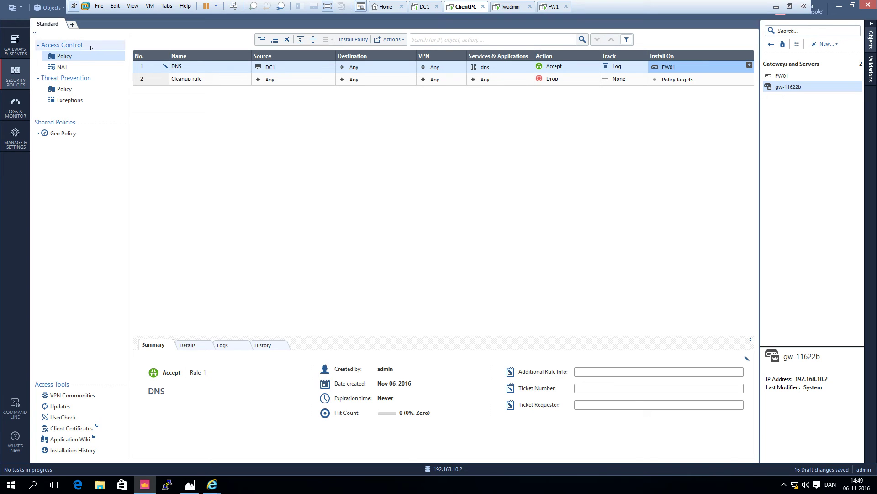
# - Insert a new rule below the DNS rule and name it 'Client to internet'
pyautogui.rightClick(158, 68)
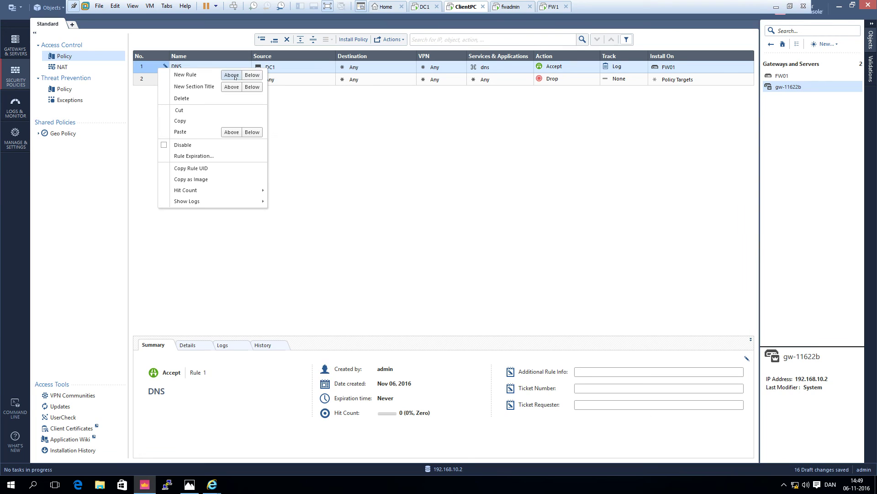
pyautogui.click(253, 75)
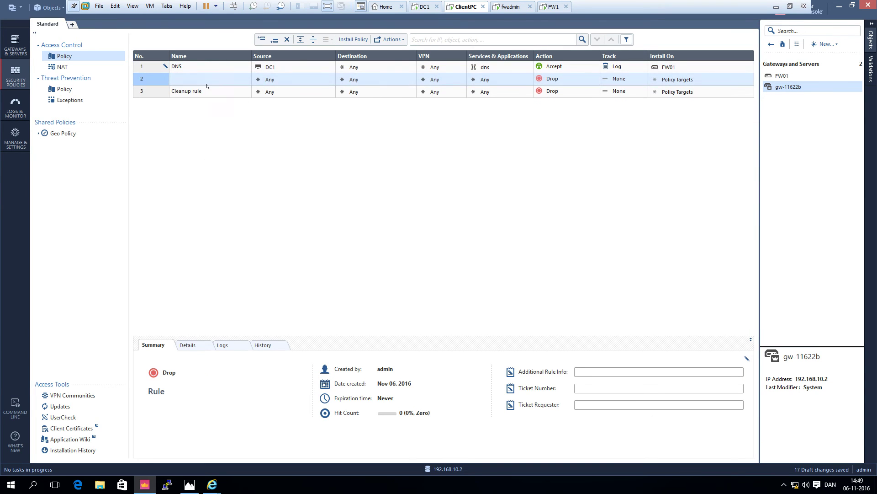
pyautogui.doubleClick(208, 78)
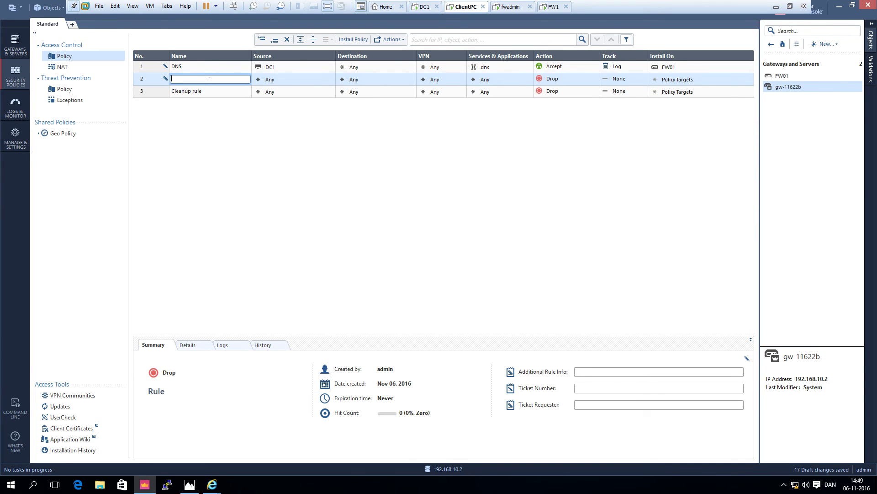
pyautogui.write('Client_to internet')
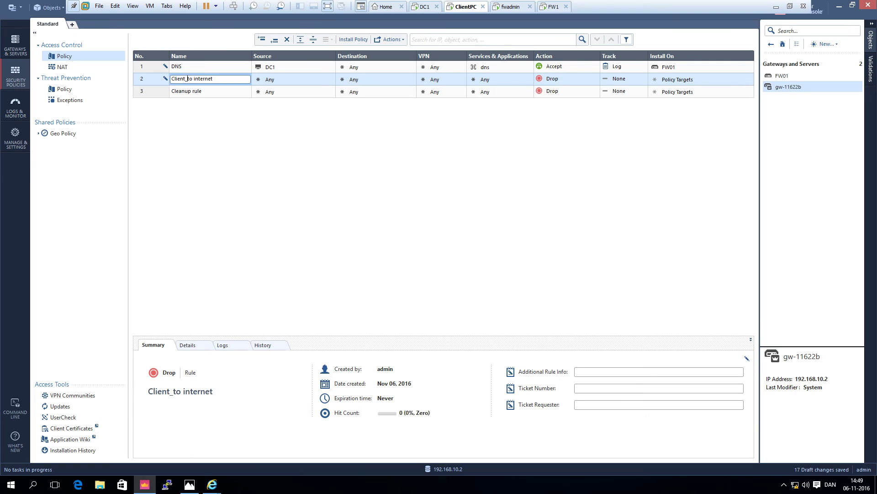
pyautogui.press('BackSpace')
pyautogui.click(331, 78)
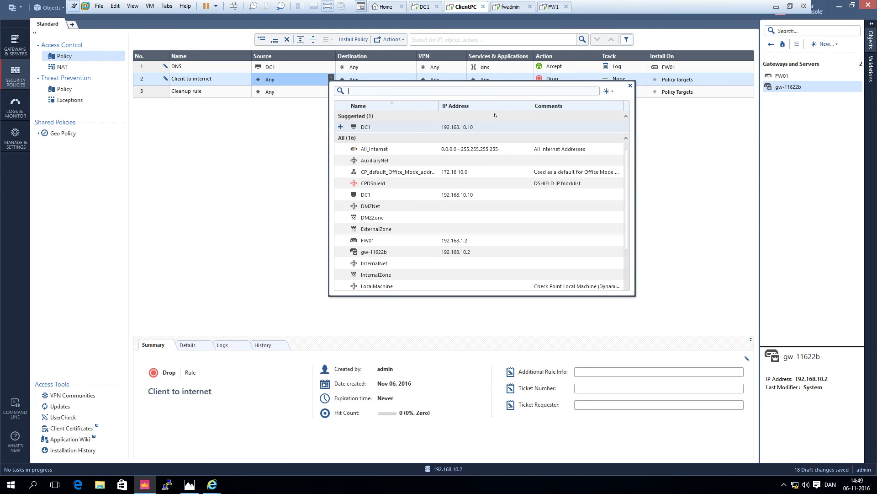
# - Create a new host object named Clientpc with IP address 192.168.10.20
pyautogui.click(611, 92)
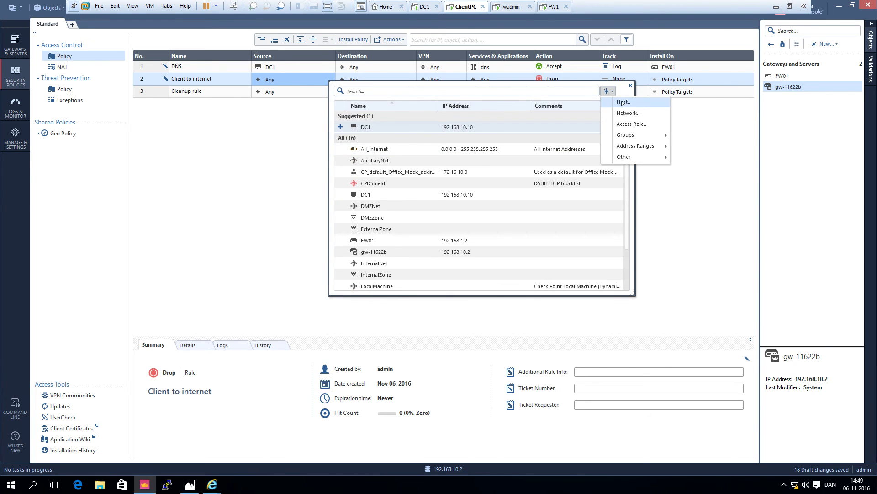
pyautogui.click(619, 101)
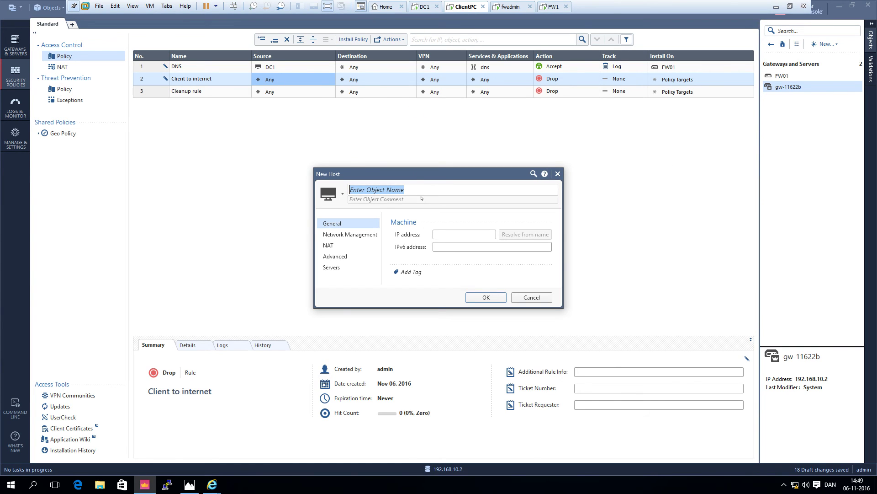
pyautogui.write('Clientp')
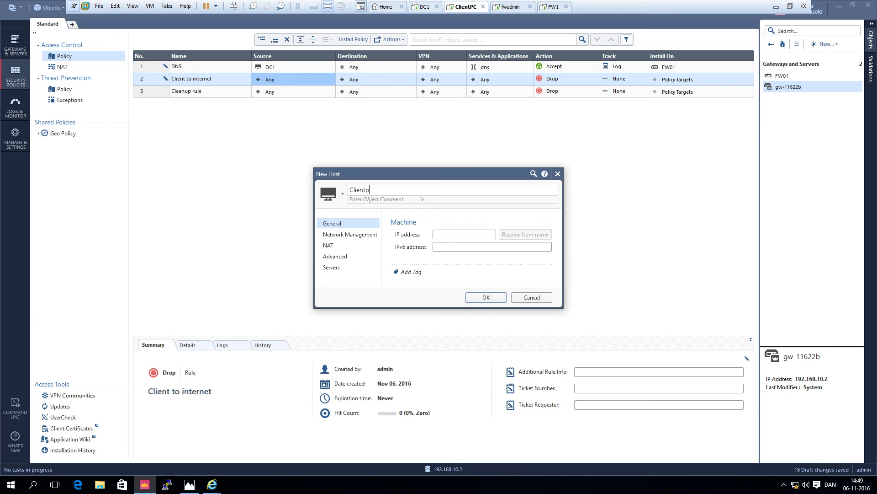
pyautogui.write('b')
pyautogui.press('BackSpace')
pyautogui.write('c')
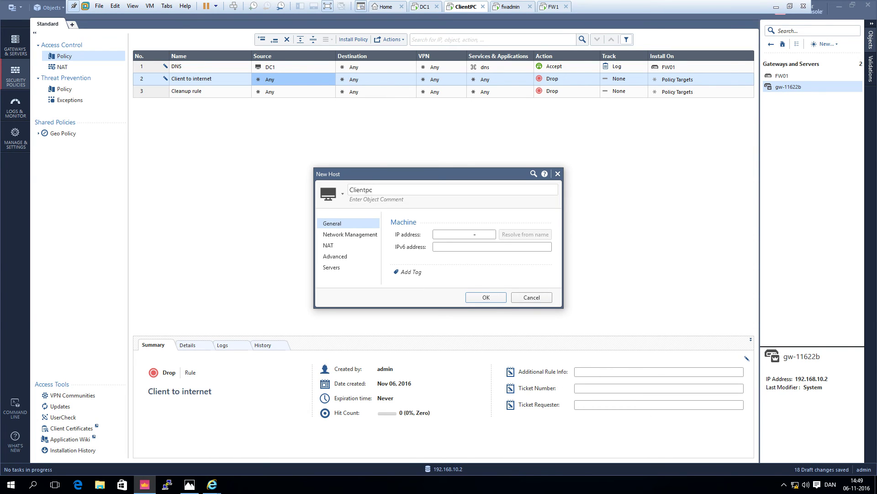
pyautogui.click(475, 234)
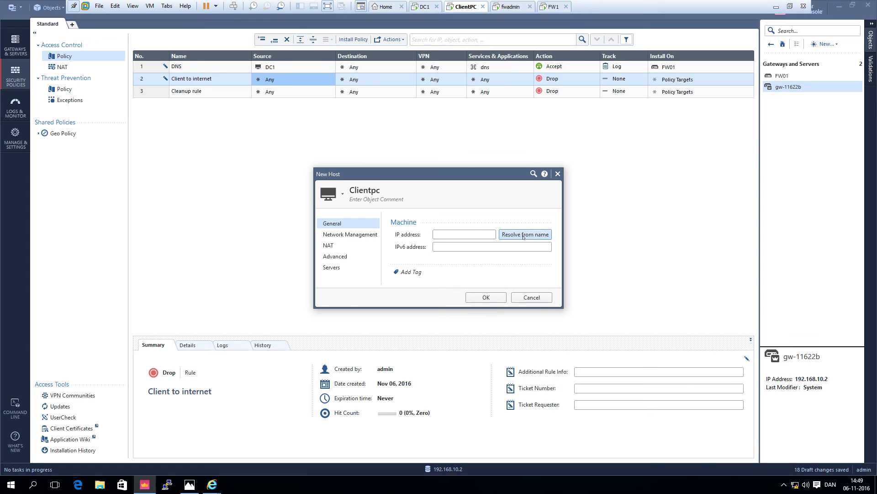
pyautogui.click(508, 235)
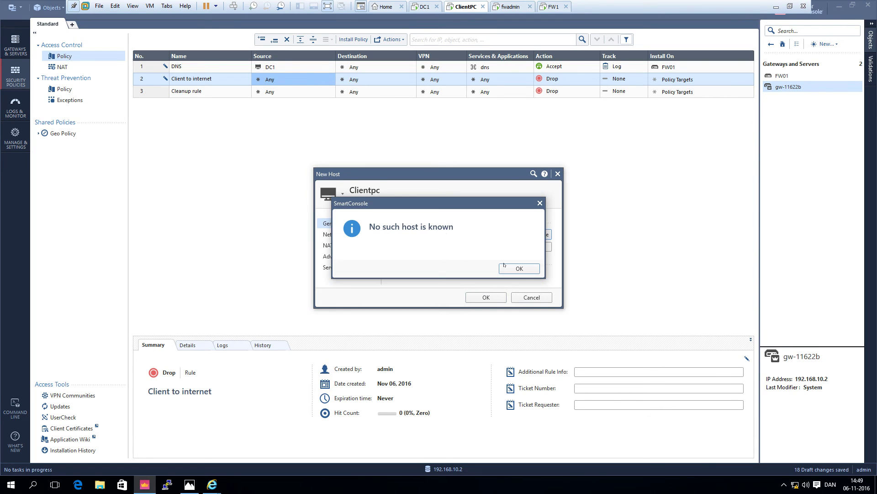
pyautogui.click(505, 267)
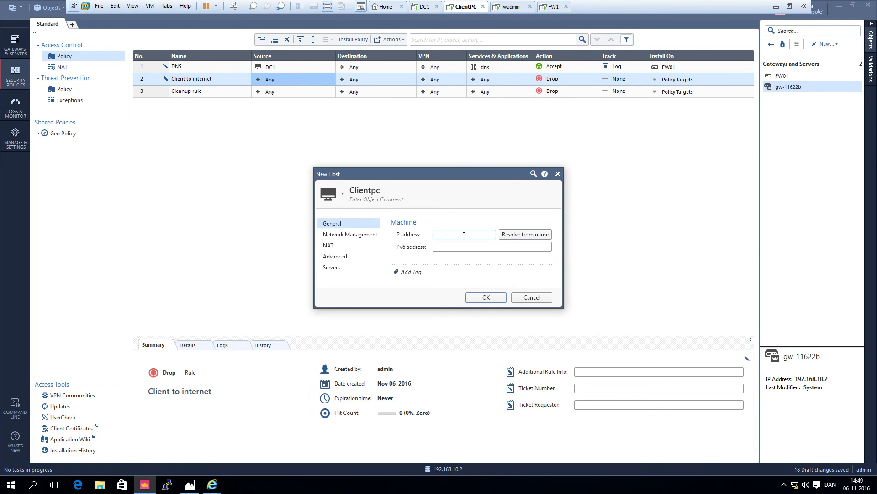
pyautogui.write('19.168.10.20')
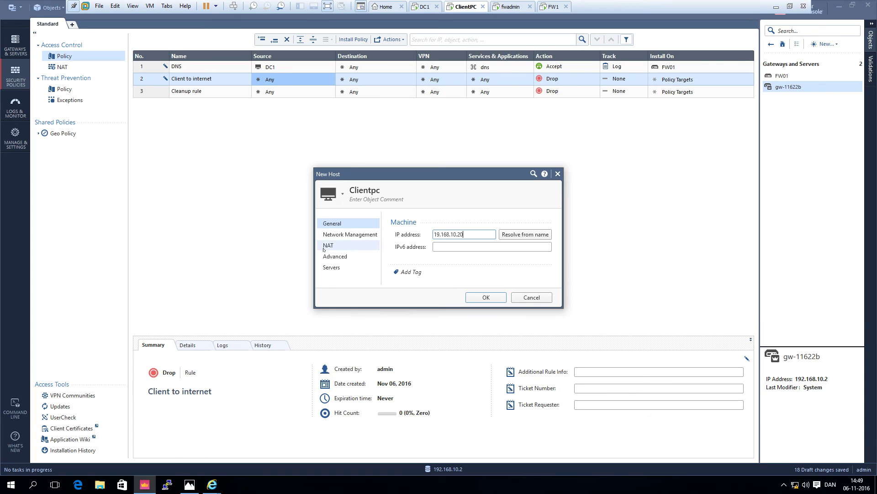
# - Enable automatic hide NAT for Clientpc on FW01 and save the host
pyautogui.click(398, 233)
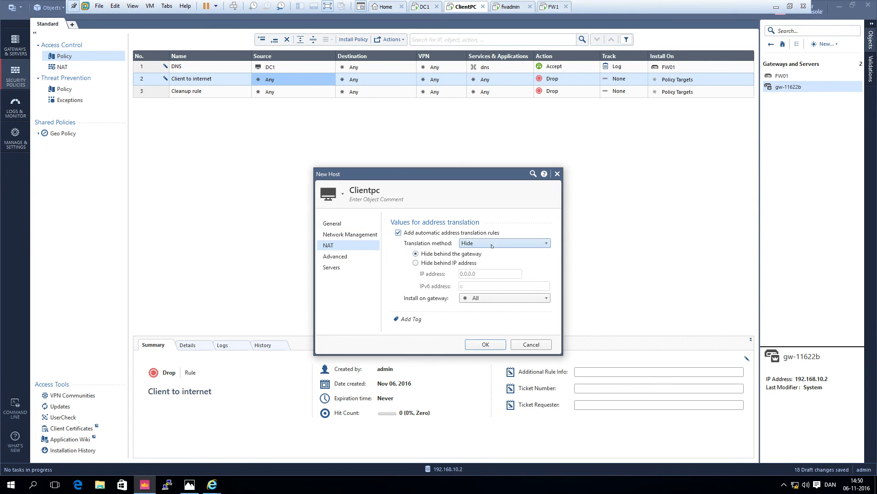
pyautogui.click(478, 298)
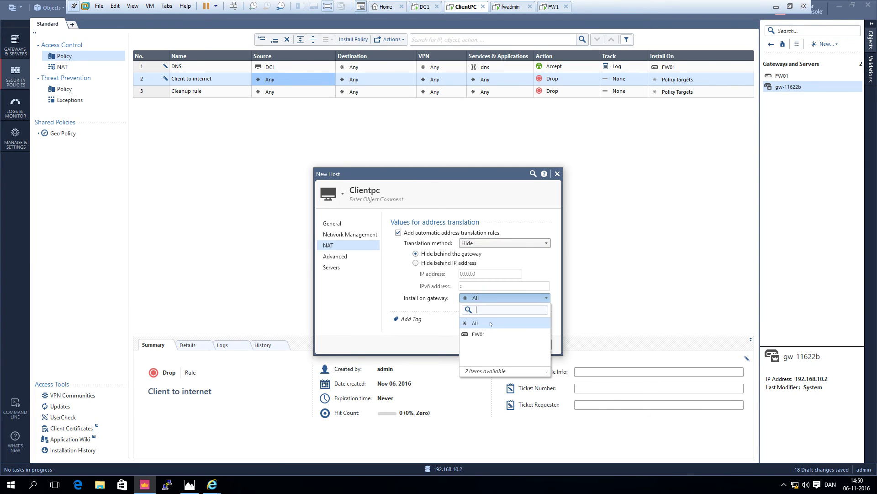
pyautogui.click(479, 334)
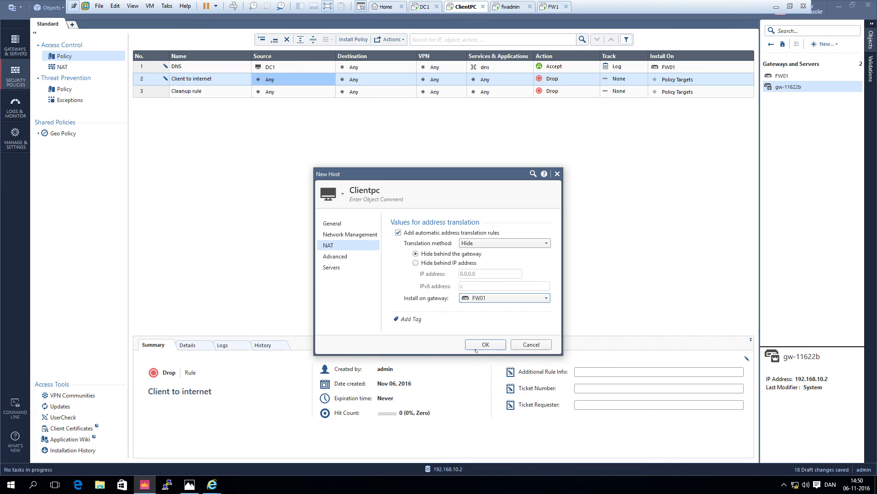
pyautogui.click(476, 345)
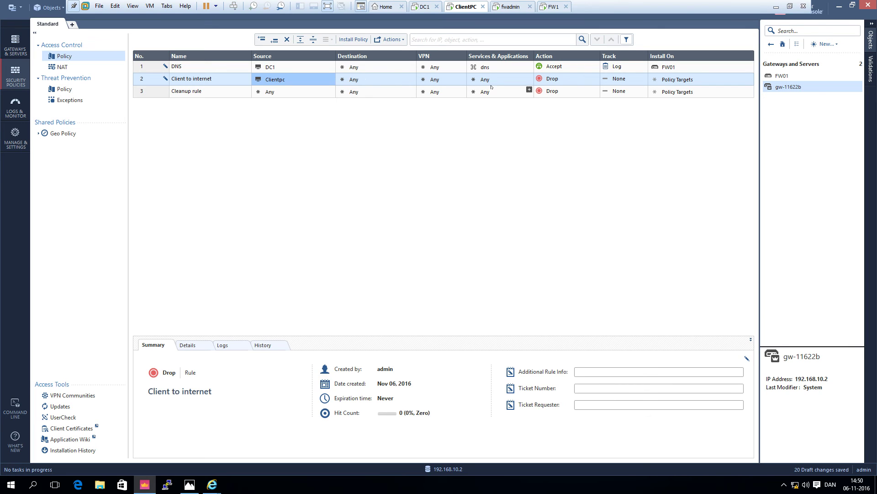
# - Add the http and https services to the Client to internet rule
pyautogui.click(530, 78)
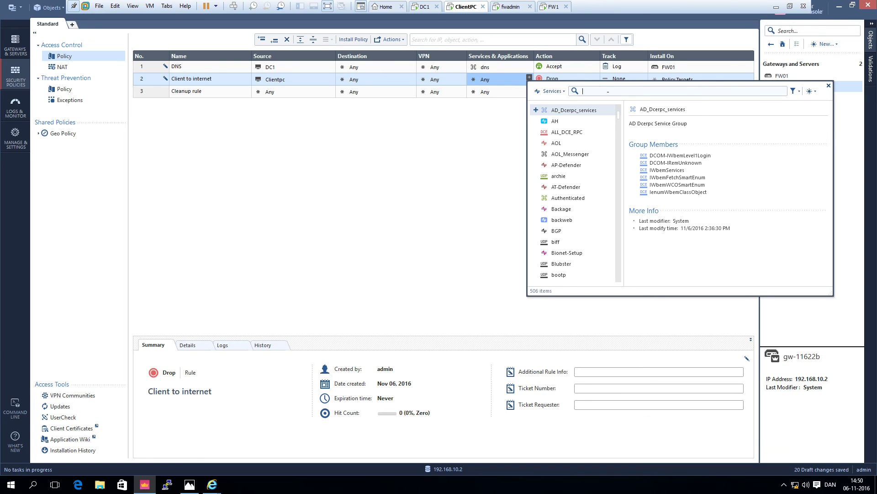
pyautogui.write('h')
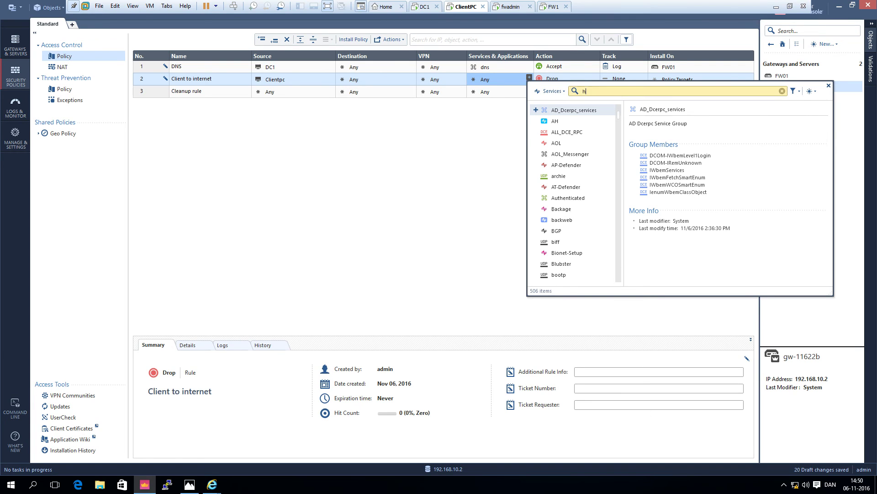
pyautogui.write('ttp')
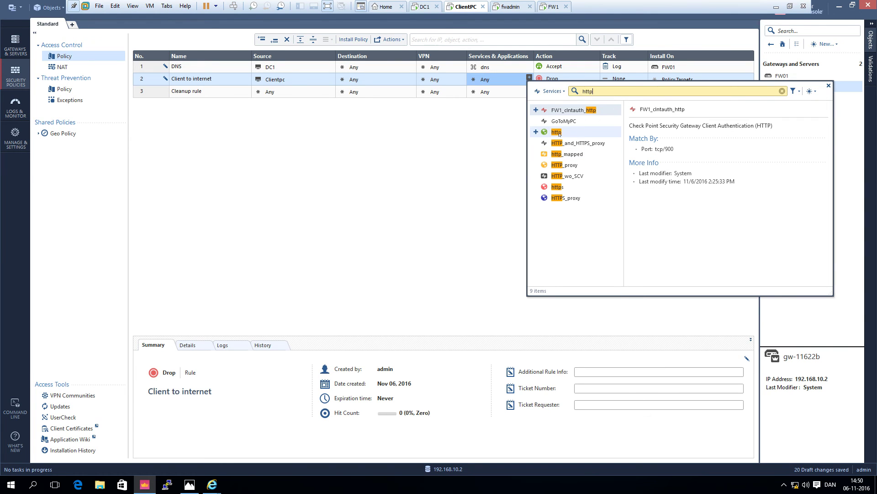
pyautogui.click(536, 132)
pyautogui.click(536, 187)
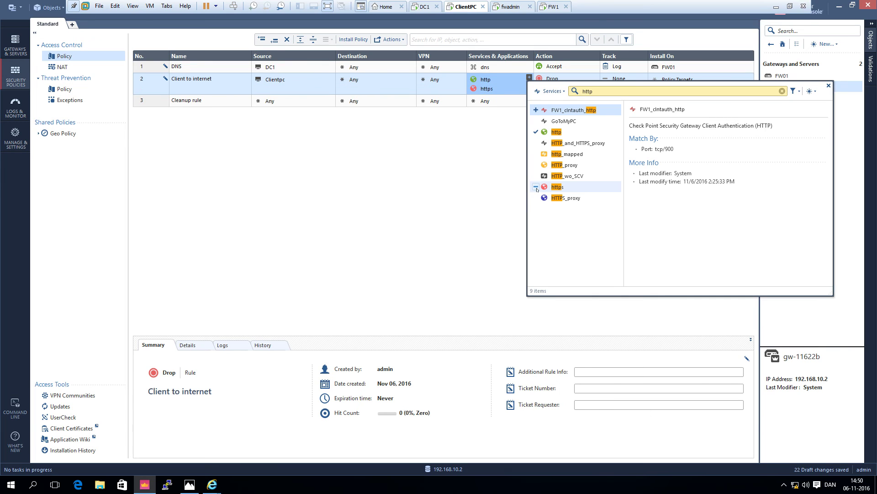
pyautogui.click(828, 86)
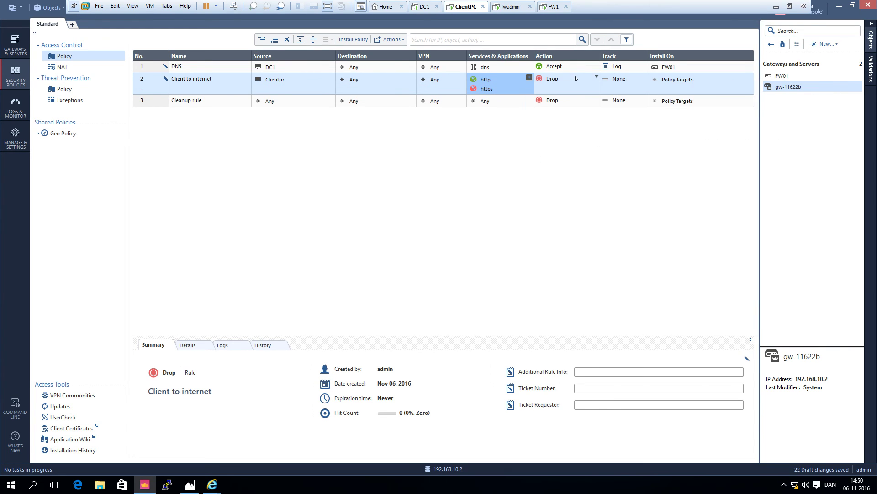
# - Set the Client to internet rule to Accept with Log tracking, installed on FW01
pyautogui.click(552, 79)
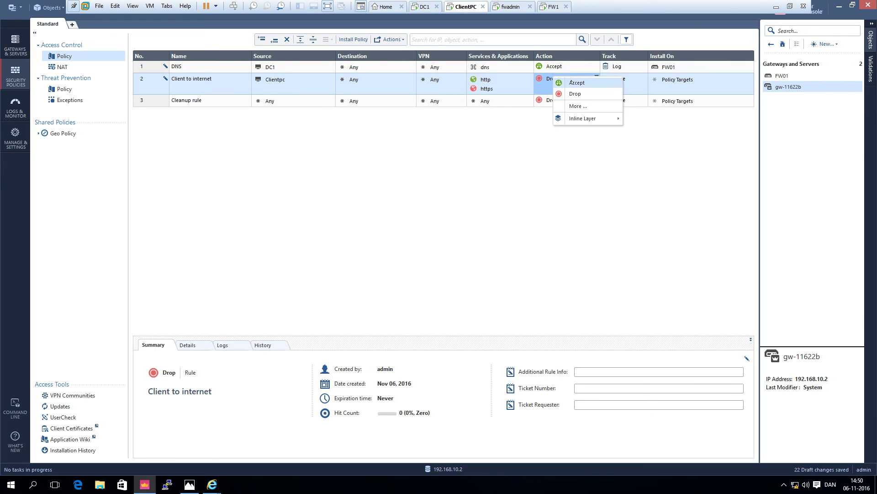
pyautogui.click(575, 82)
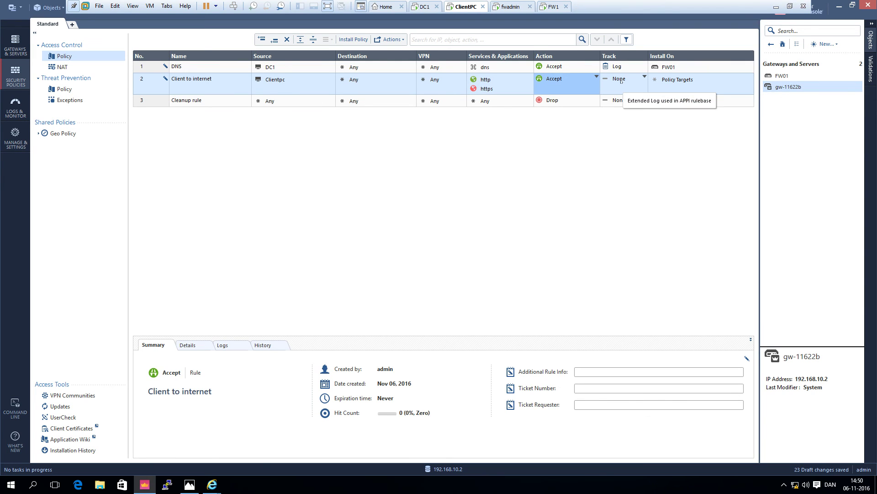
pyautogui.click(621, 81)
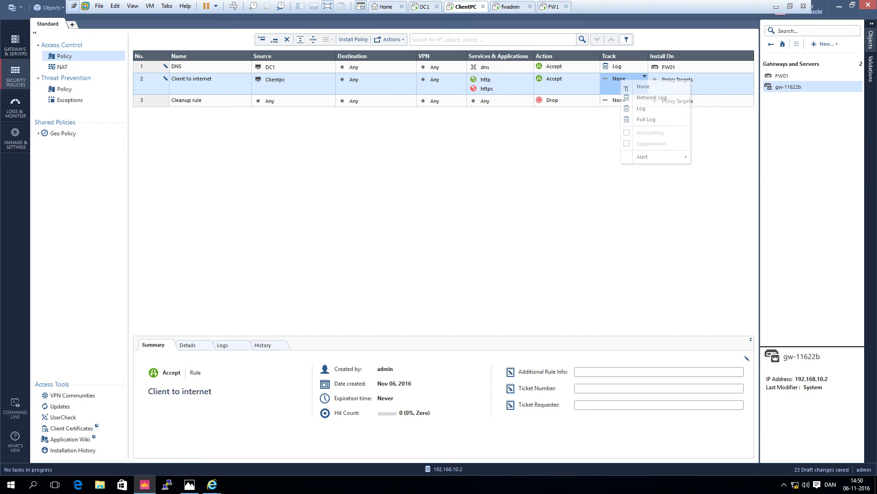
pyautogui.click(642, 108)
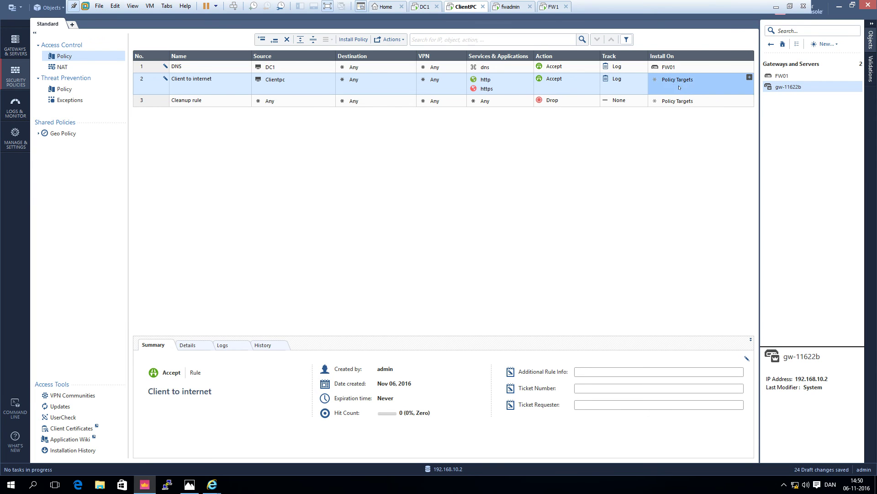
pyautogui.click(749, 77)
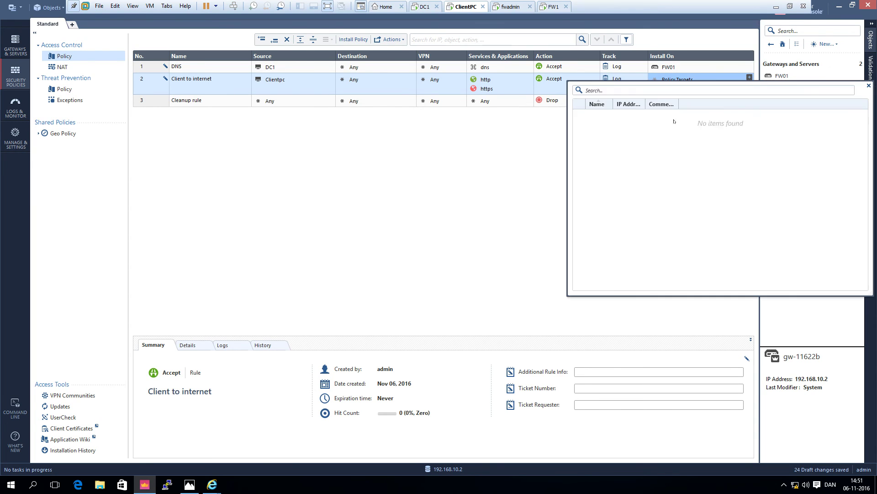
pyautogui.click(579, 115)
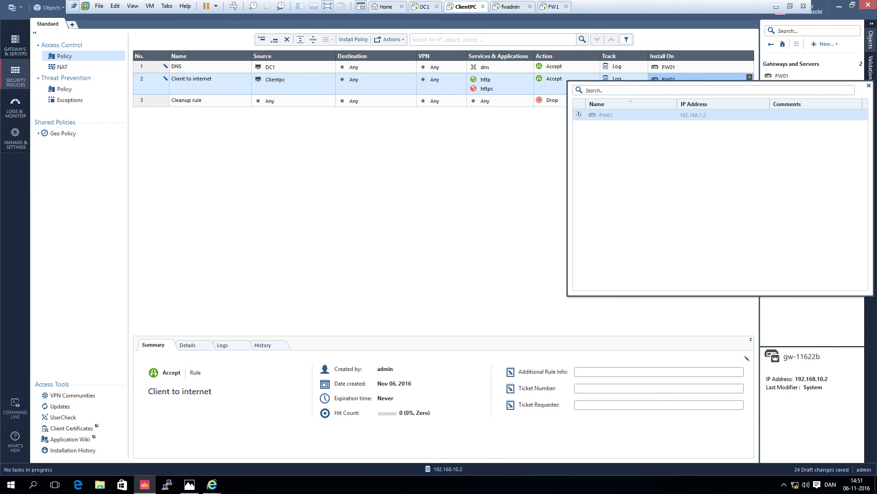
pyautogui.click(868, 86)
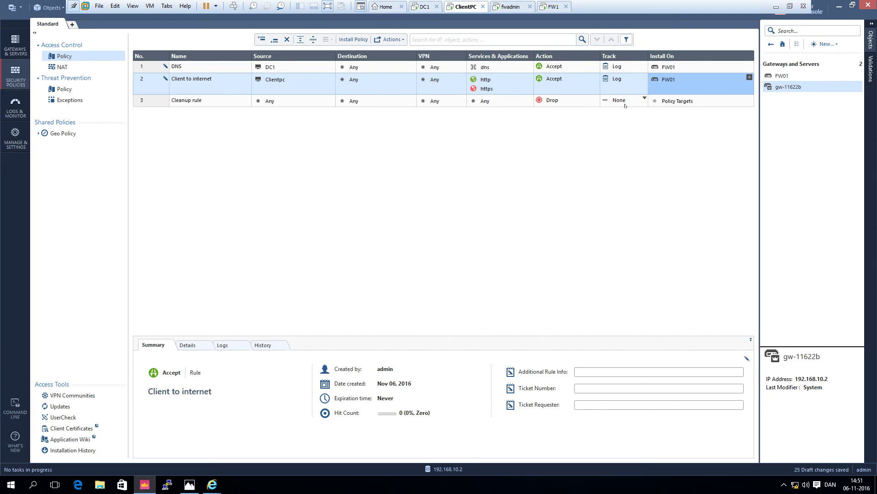
# - Set the Cleanup rule's Track to Log and start the policy installation
pyautogui.click(644, 98)
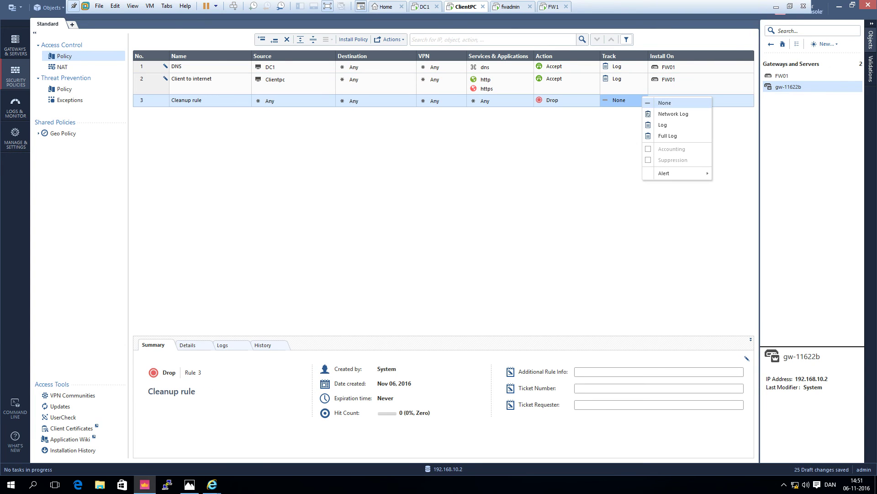
pyautogui.click(659, 125)
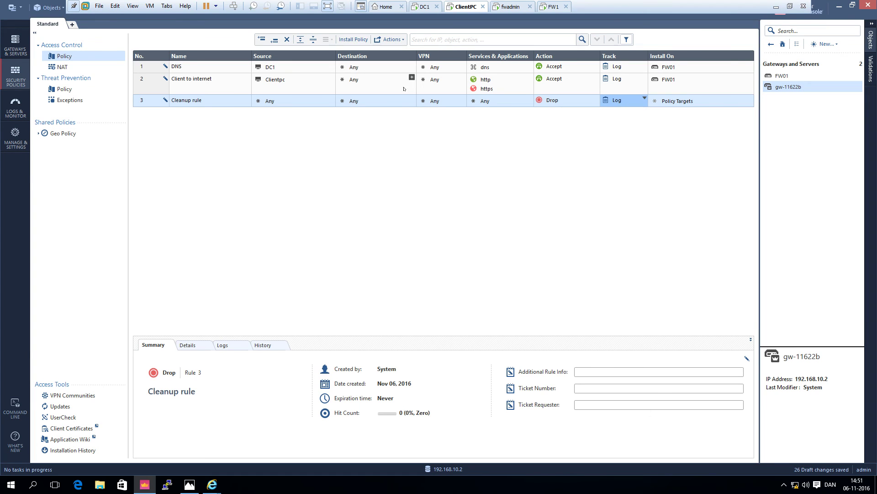
pyautogui.click(358, 40)
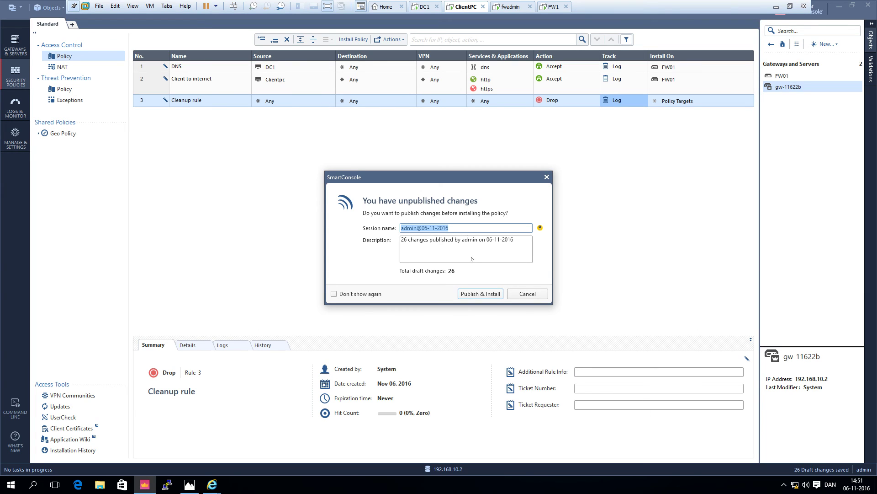
# - Publish the 26 draft changes and install the Standard policy
pyautogui.click(471, 293)
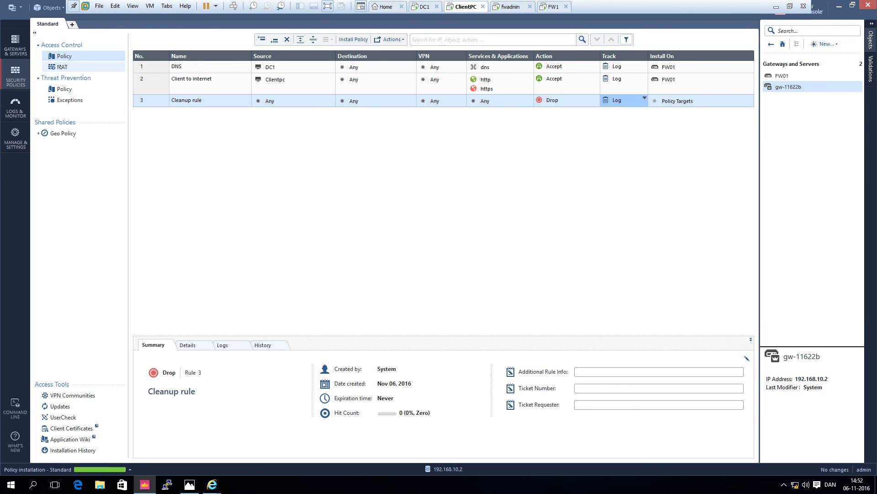
# - Switch to the NAT rulebase showing Clientpc and DC1 hidden behind FW01
pyautogui.click(62, 67)
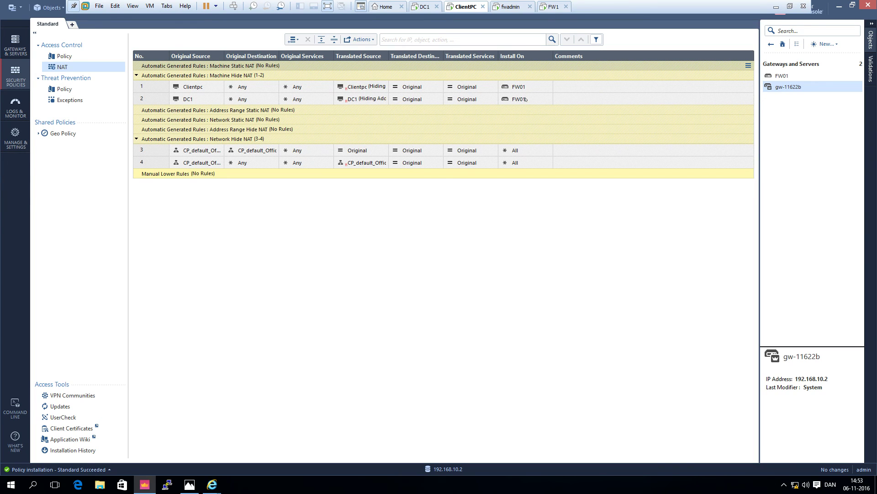
pyautogui.moveTo(526, 99)
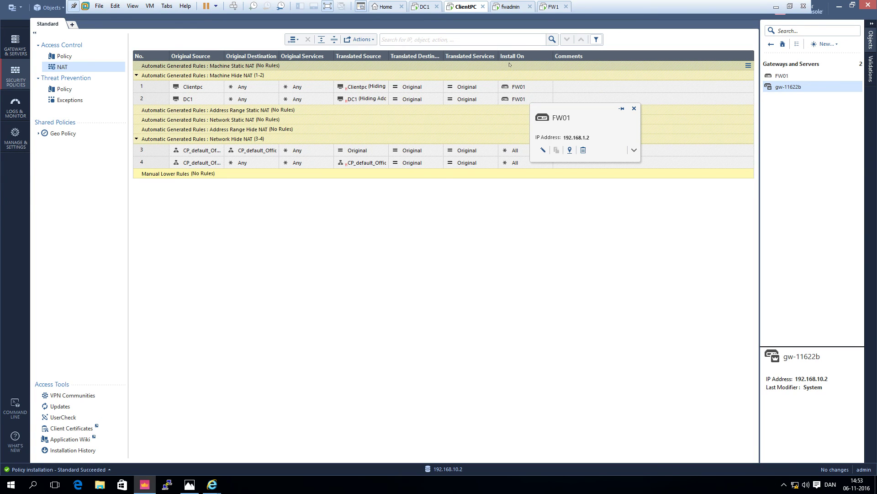
pyautogui.click(839, 6)
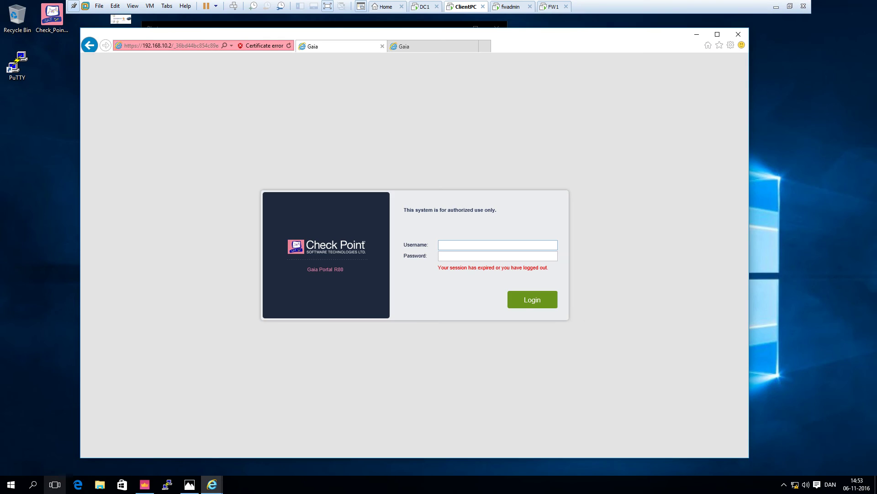
pyautogui.hotkey('ctrl', 't')
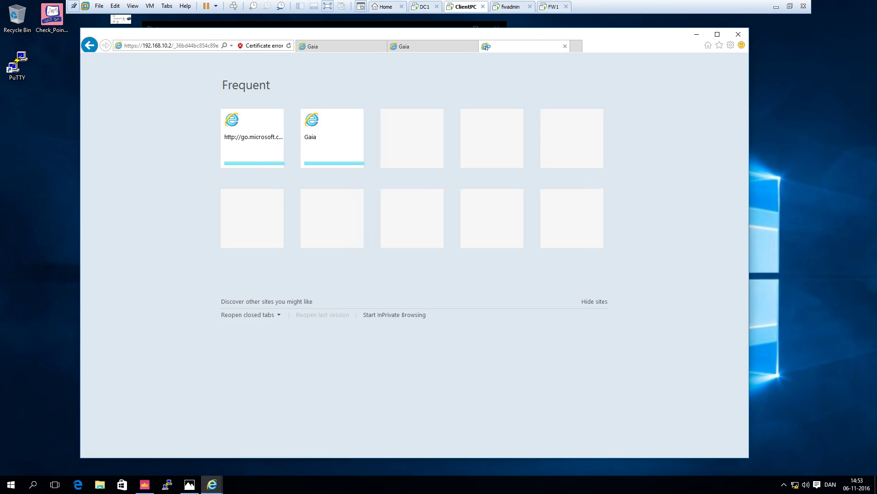
pyautogui.write('w')
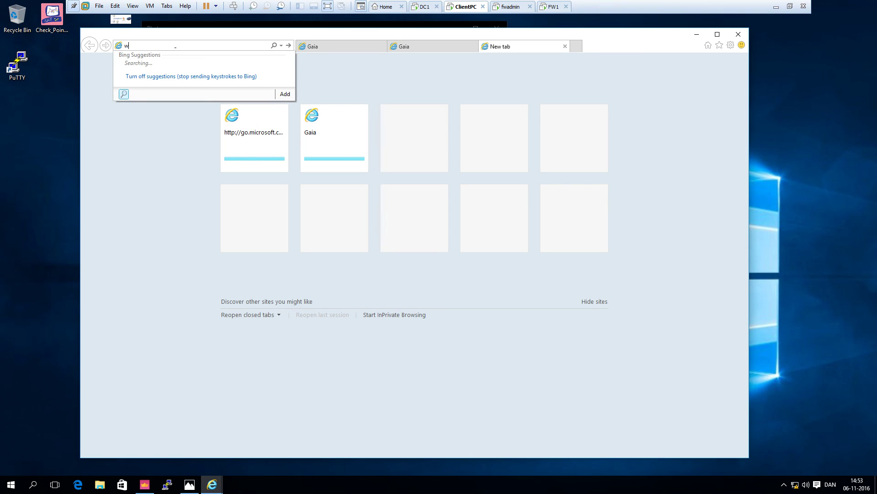
pyautogui.write('ww.google.com')
pyautogui.press('Return')
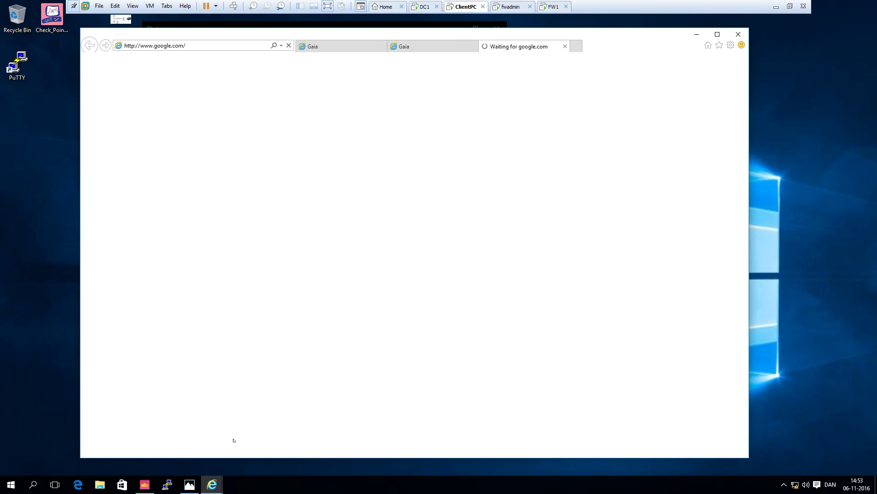
# - Return to SmartConsole's logs showing DNS accepted and http from 192.168.10.20 dropped
pyautogui.moveTo(145, 484)
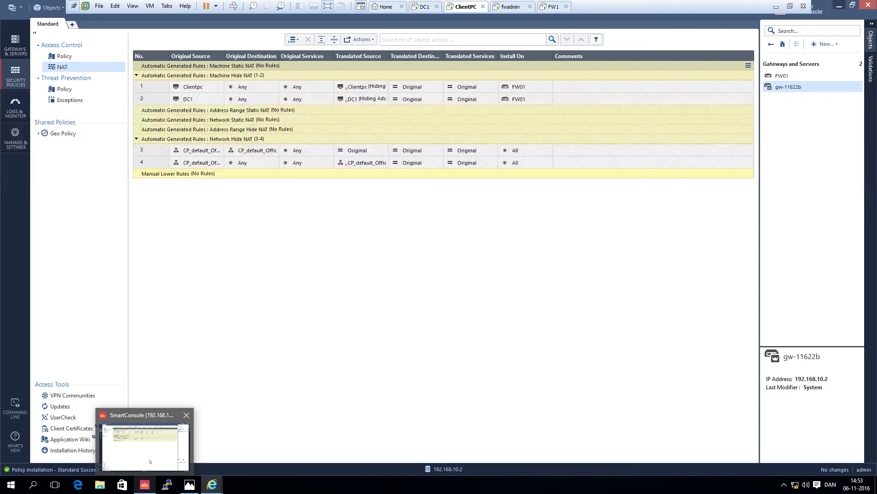
pyautogui.click(149, 461)
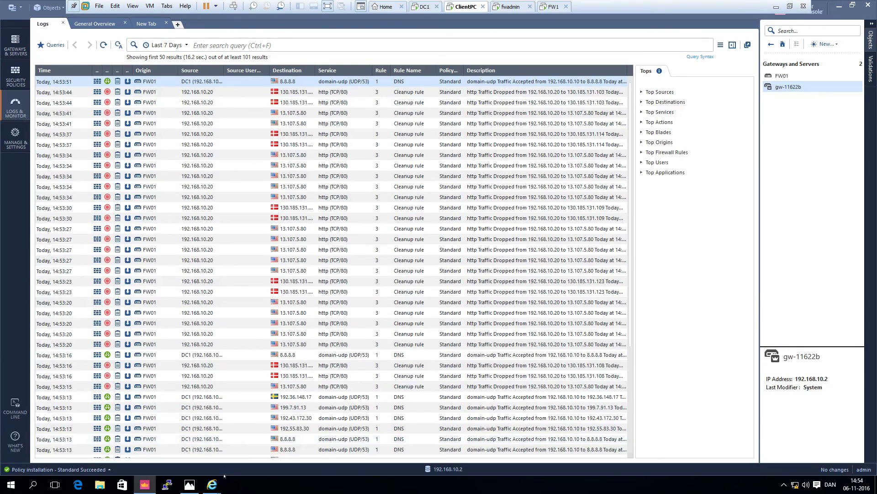
pyautogui.moveTo(212, 484)
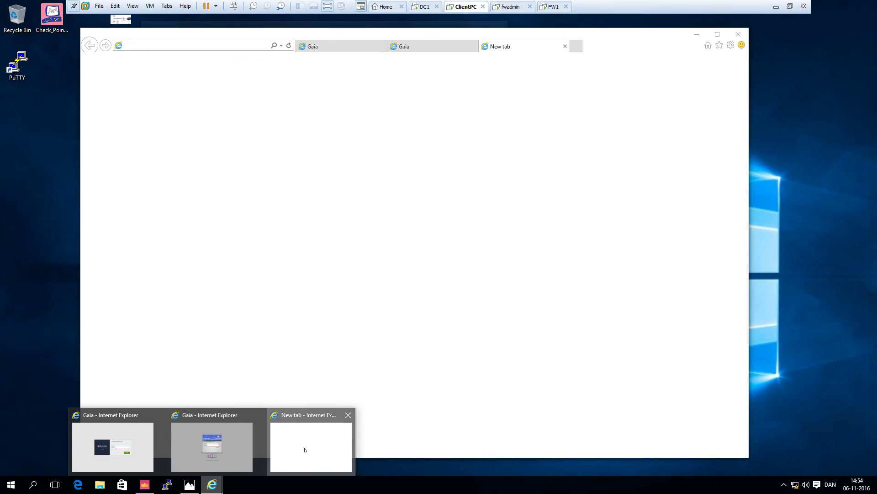
pyautogui.click(300, 446)
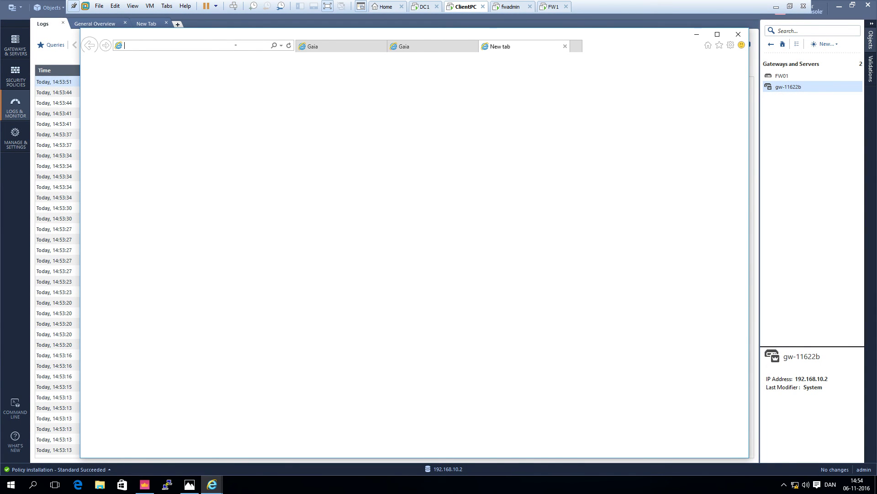
pyautogui.write('www.')
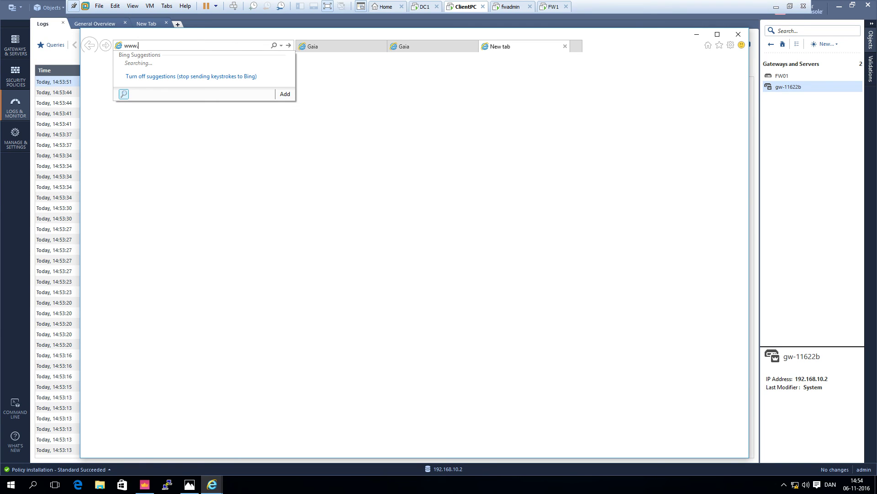
pyautogui.write('google.com')
pyautogui.press('Return')
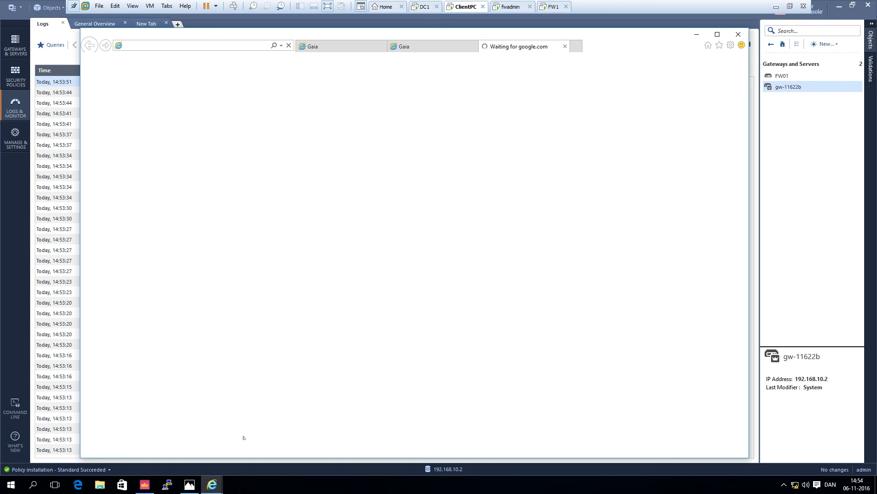
pyautogui.click(11, 484)
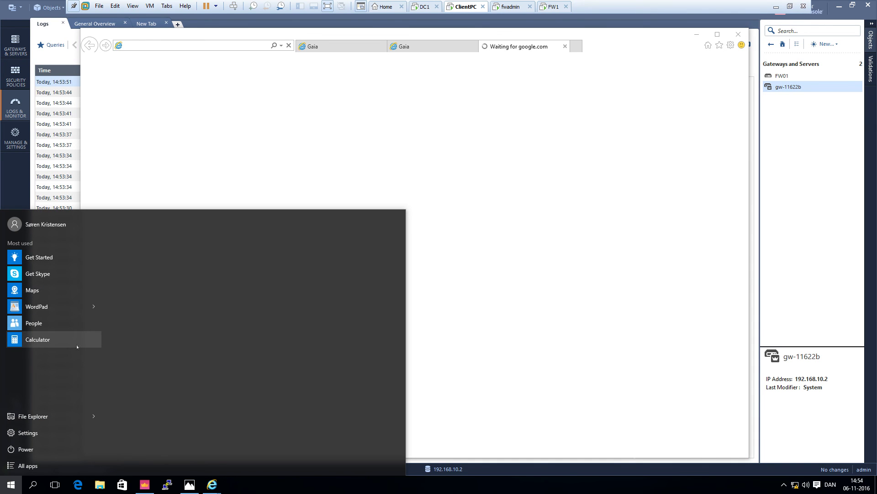
pyautogui.write('cmd')
pyautogui.press('Return')
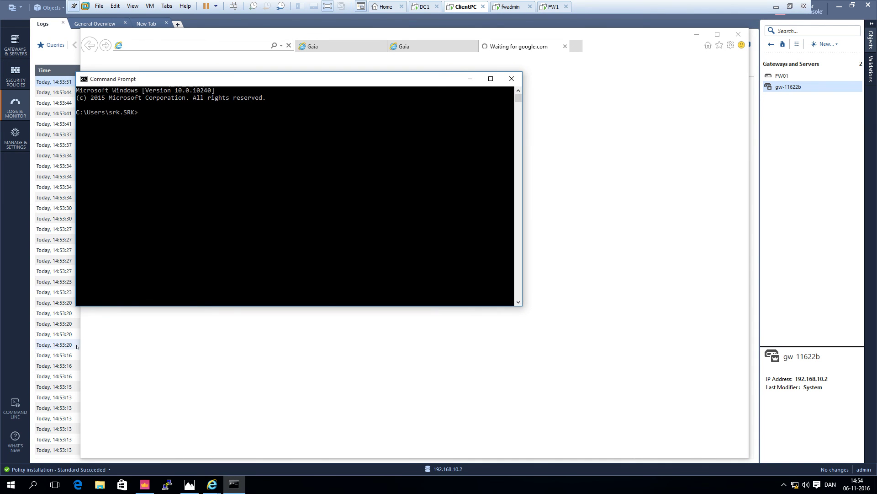
pyautogui.write('nslookup www.google.com')
pyautogui.press('Return')
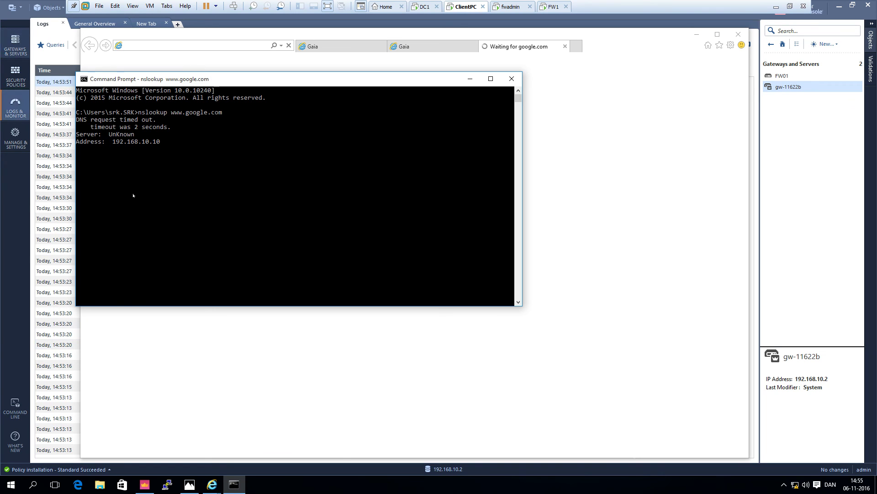
pyautogui.click(469, 79)
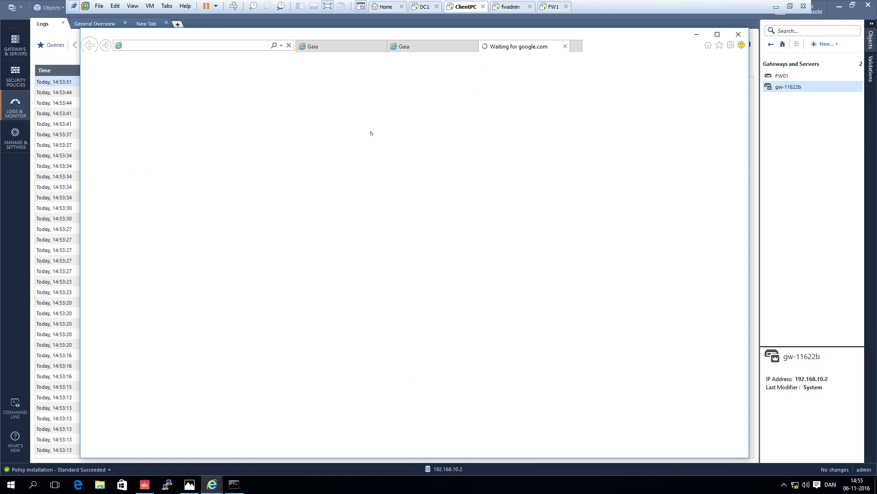
# - Auto-refresh the SmartConsole logs to review Cleanup drops from 192.168.10.20, alternating with the Access Control rulebase
pyautogui.click(52, 36)
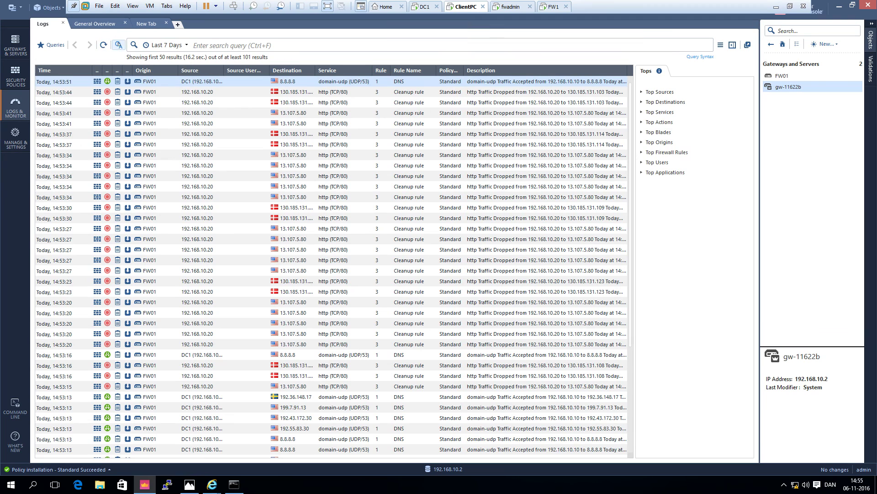
pyautogui.click(118, 46)
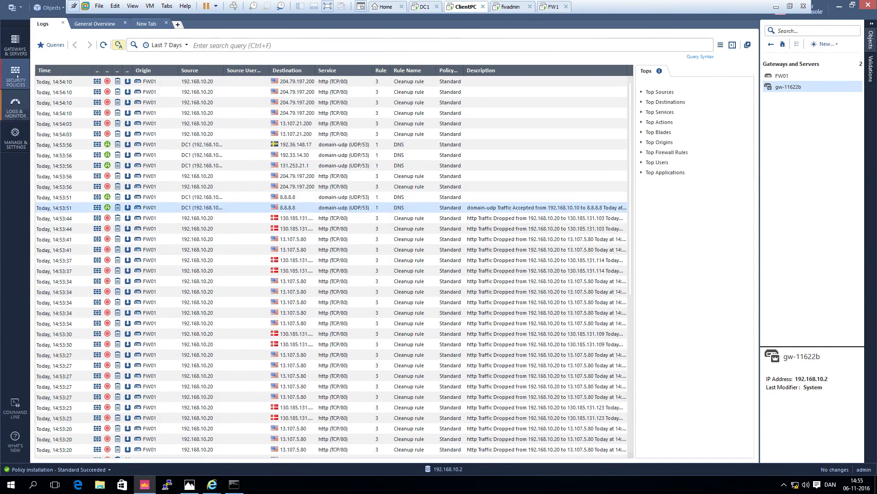
pyautogui.click(15, 77)
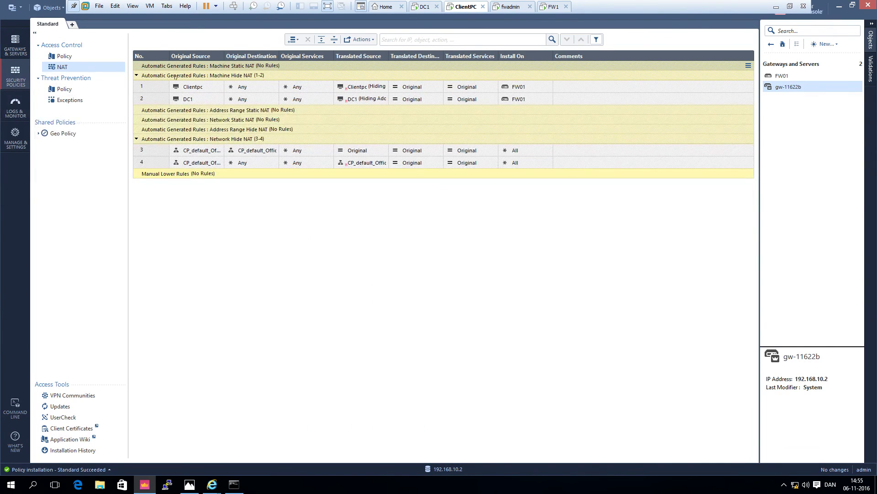
pyautogui.click(66, 56)
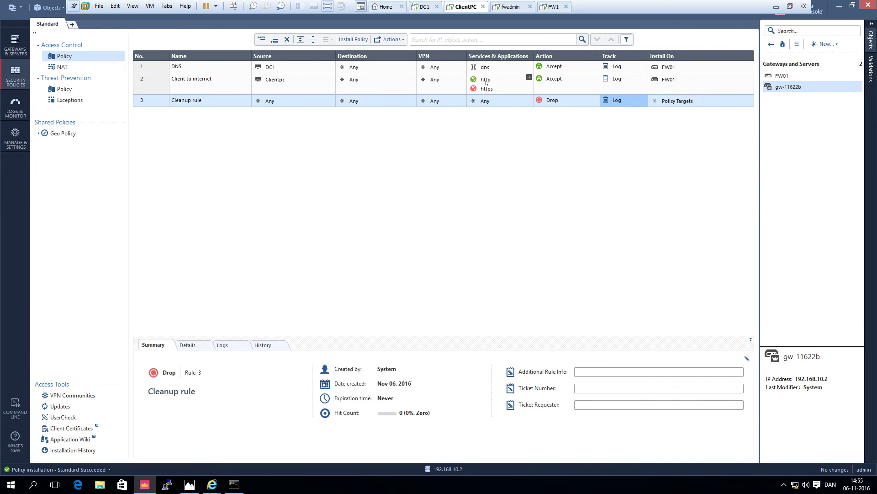
pyautogui.moveTo(487, 82)
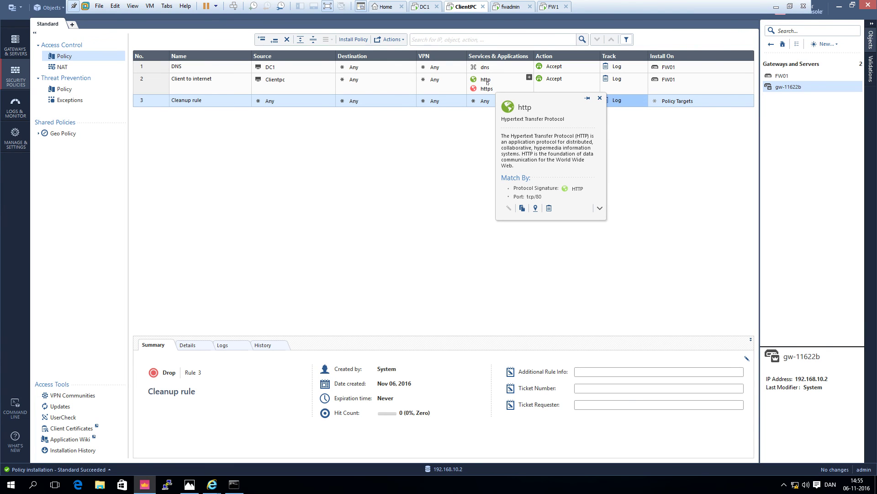
pyautogui.click(15, 108)
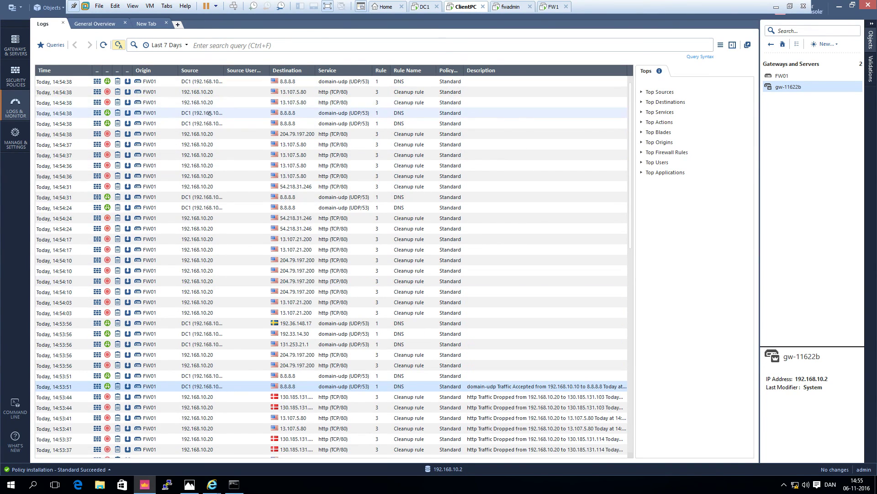
pyautogui.click(15, 71)
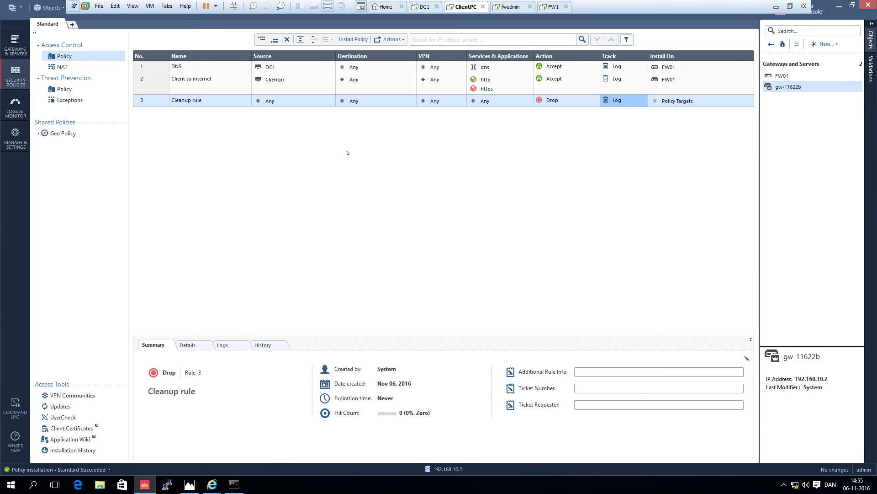
pyautogui.moveTo(282, 81)
# - Change rule 2's Clientpc host address from 19.168.10.20 to 192.168.10.20
pyautogui.click(275, 80)
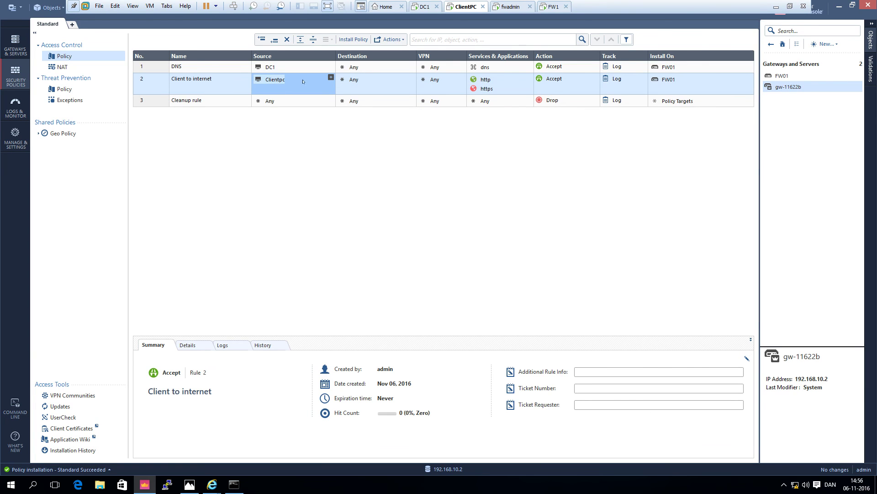
pyautogui.click(301, 130)
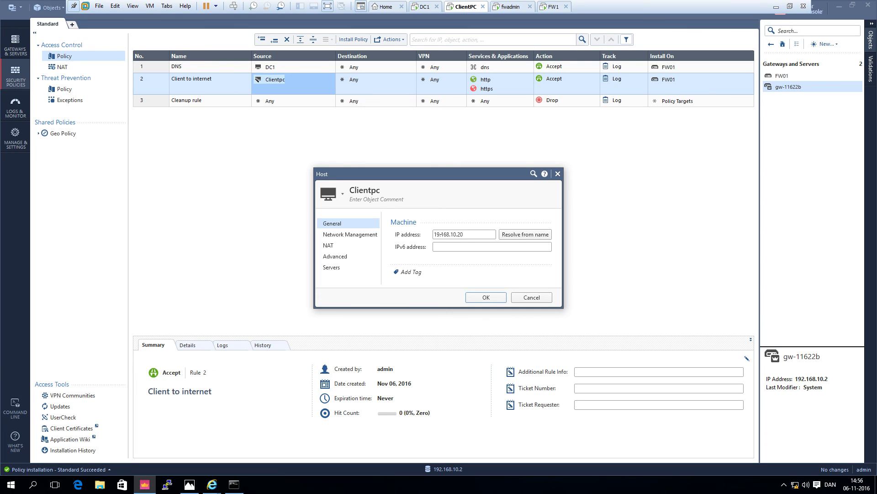
pyautogui.click(436, 234)
pyautogui.write('2')
pyautogui.click(484, 297)
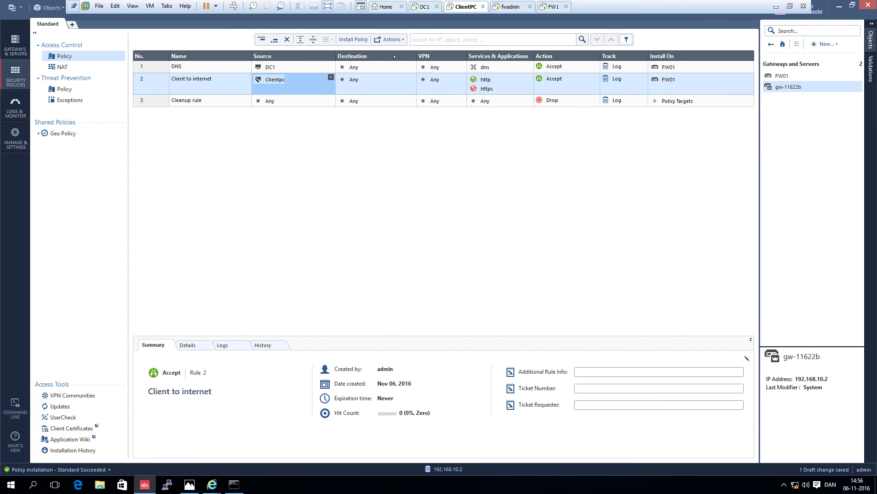
# - Publish and install the Standard policy on FW01, then check logs for Clientpc's http traffic
pyautogui.click(353, 39)
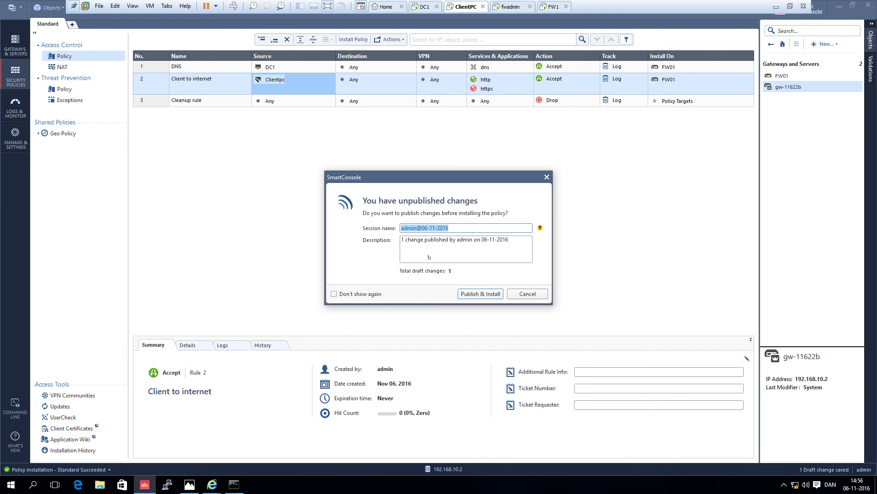
pyautogui.click(478, 294)
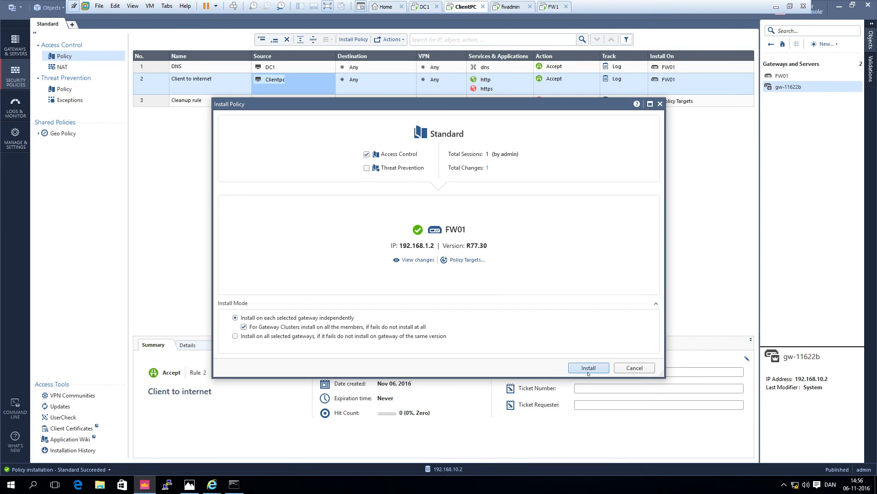
pyautogui.click(582, 367)
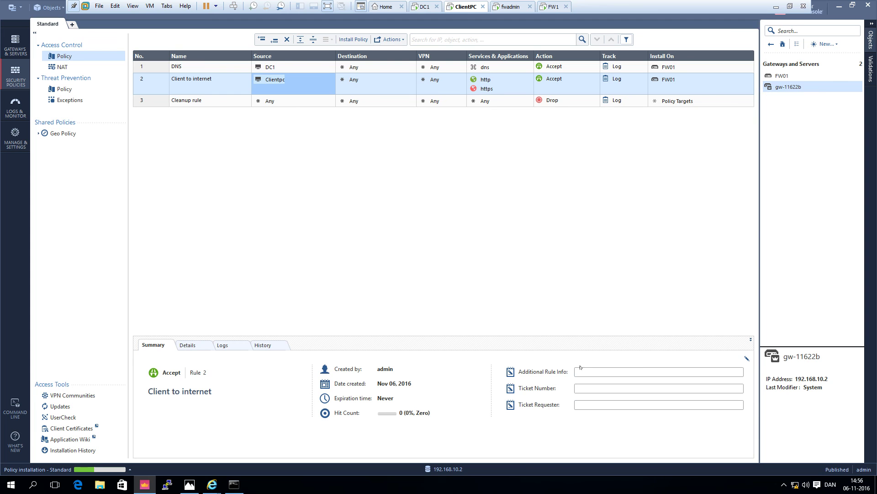
pyautogui.click(15, 112)
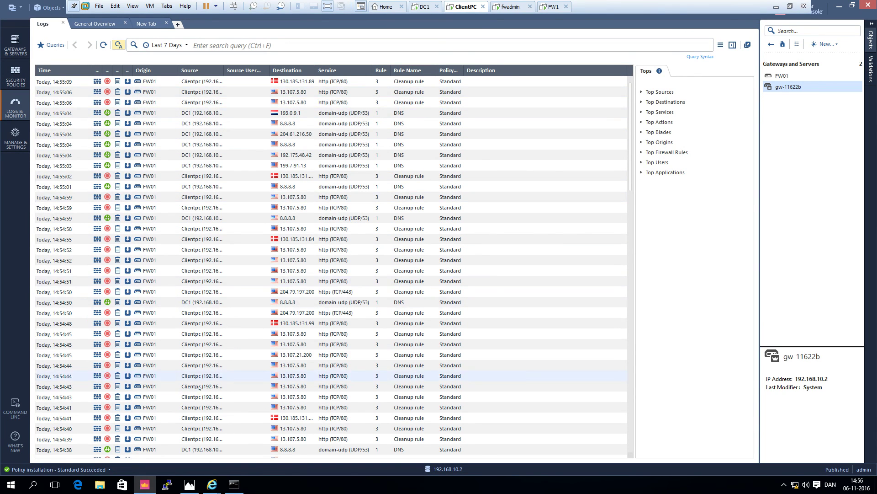
pyautogui.click(211, 485)
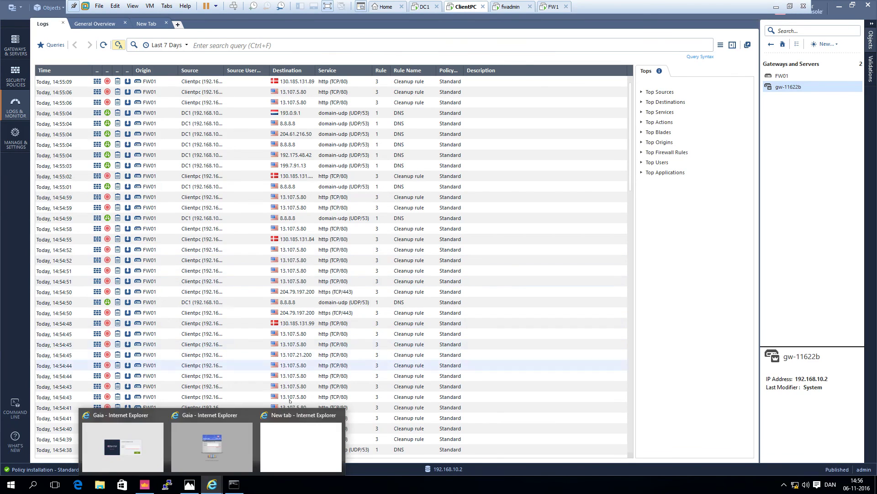
# - Dismiss the search error in the new tab and confirm the Google Danmark page now loads
pyautogui.click(315, 418)
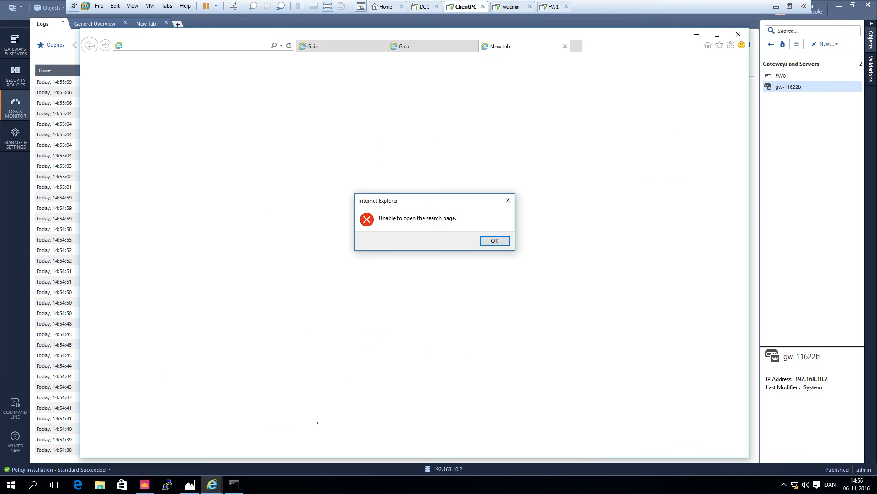
pyautogui.click(502, 242)
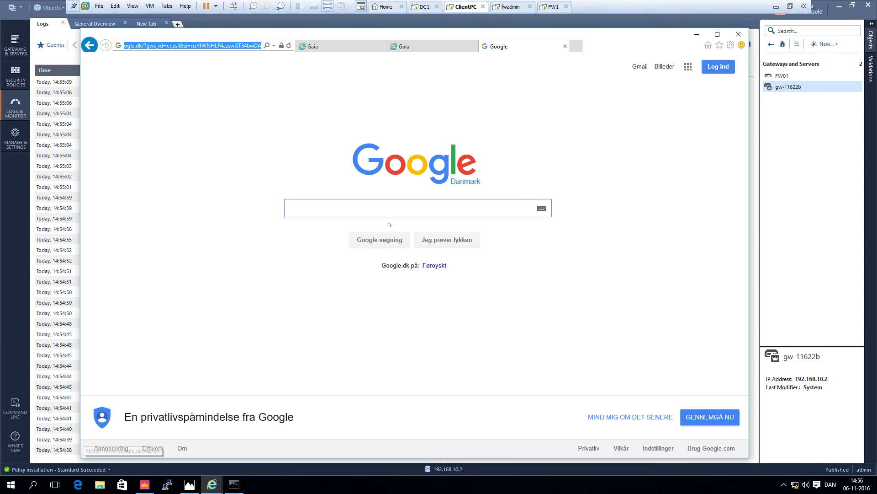
pyautogui.click(384, 210)
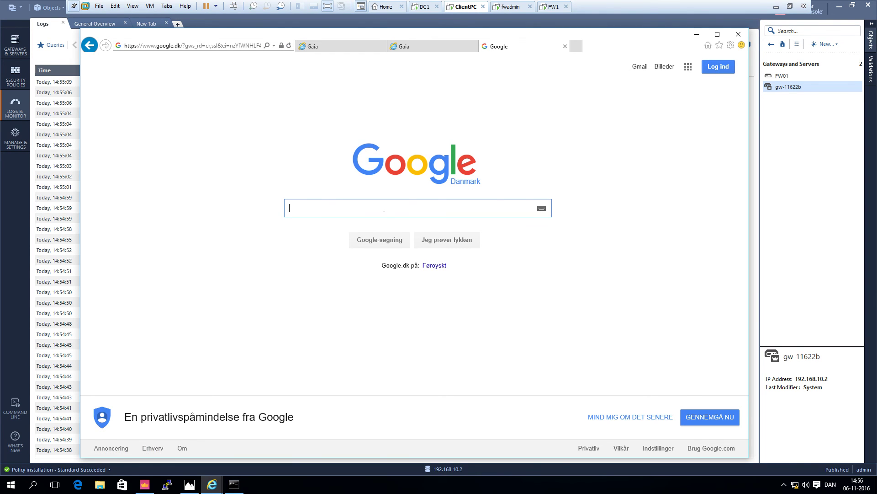
pyautogui.click(250, 45)
pyautogui.write('www.')
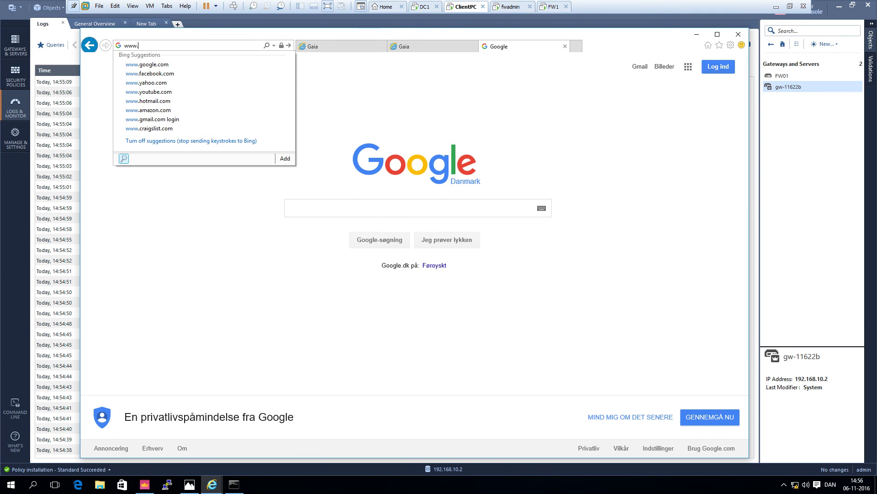
pyautogui.write('checkpo')
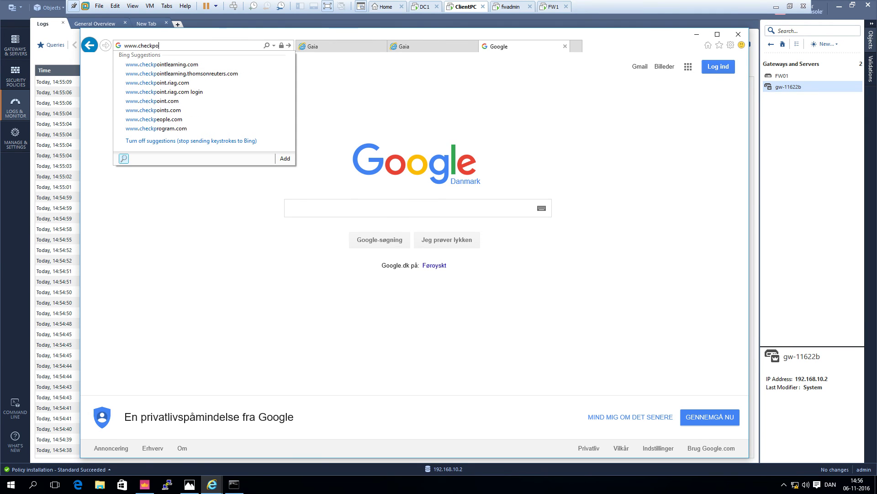
pyautogui.write('int.com')
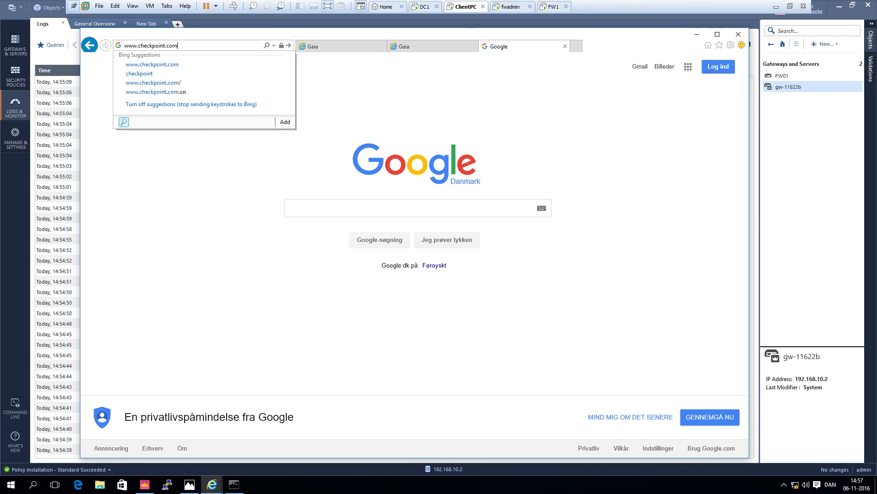
pyautogui.press('Return')
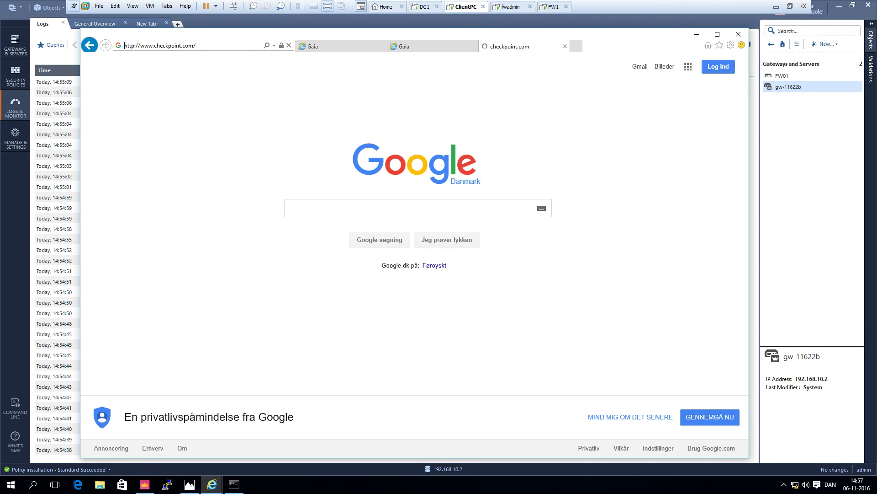